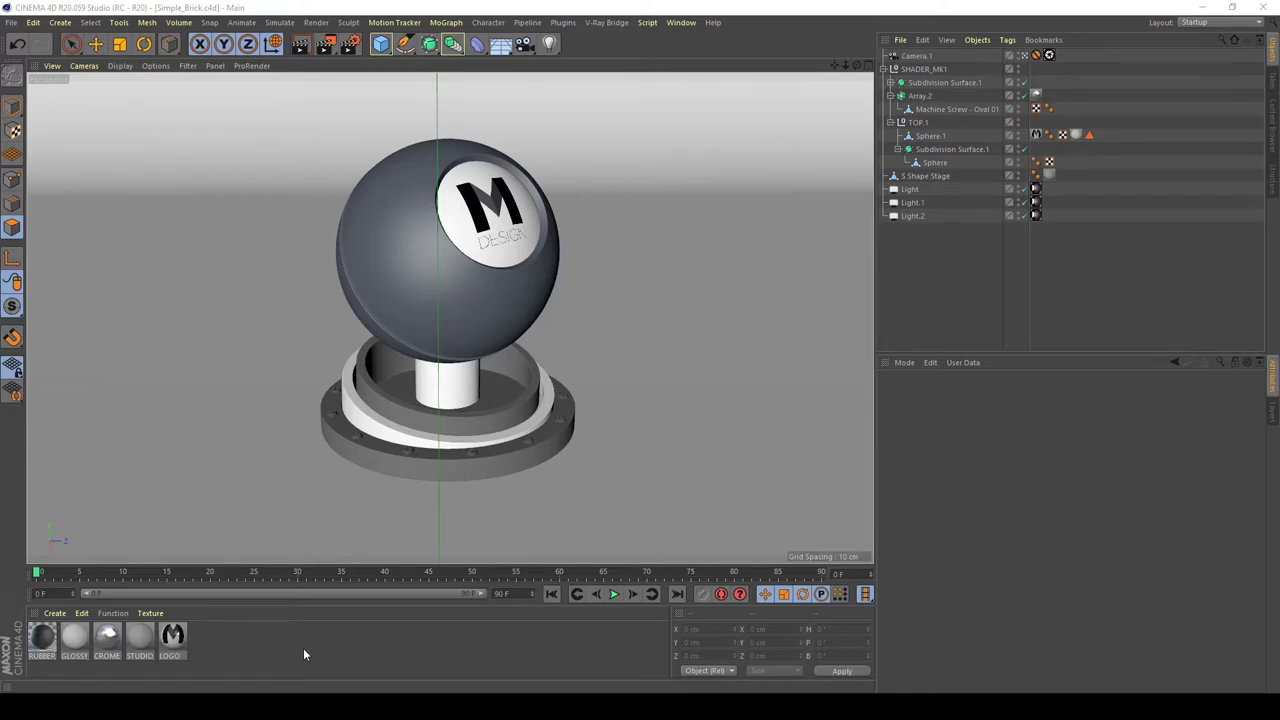
Create a new V-Ray Advanced Material from the V-Ray Bridge material menu.
left_click(61, 617)
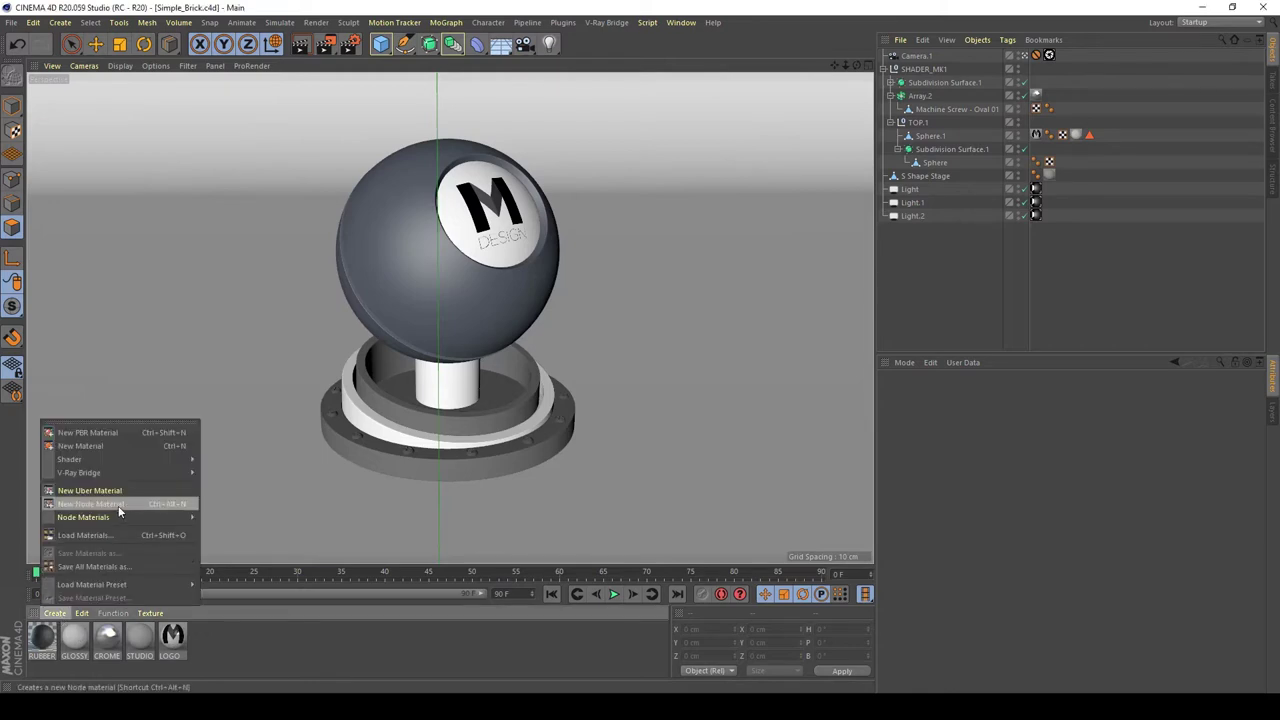
mouse_move(90, 470)
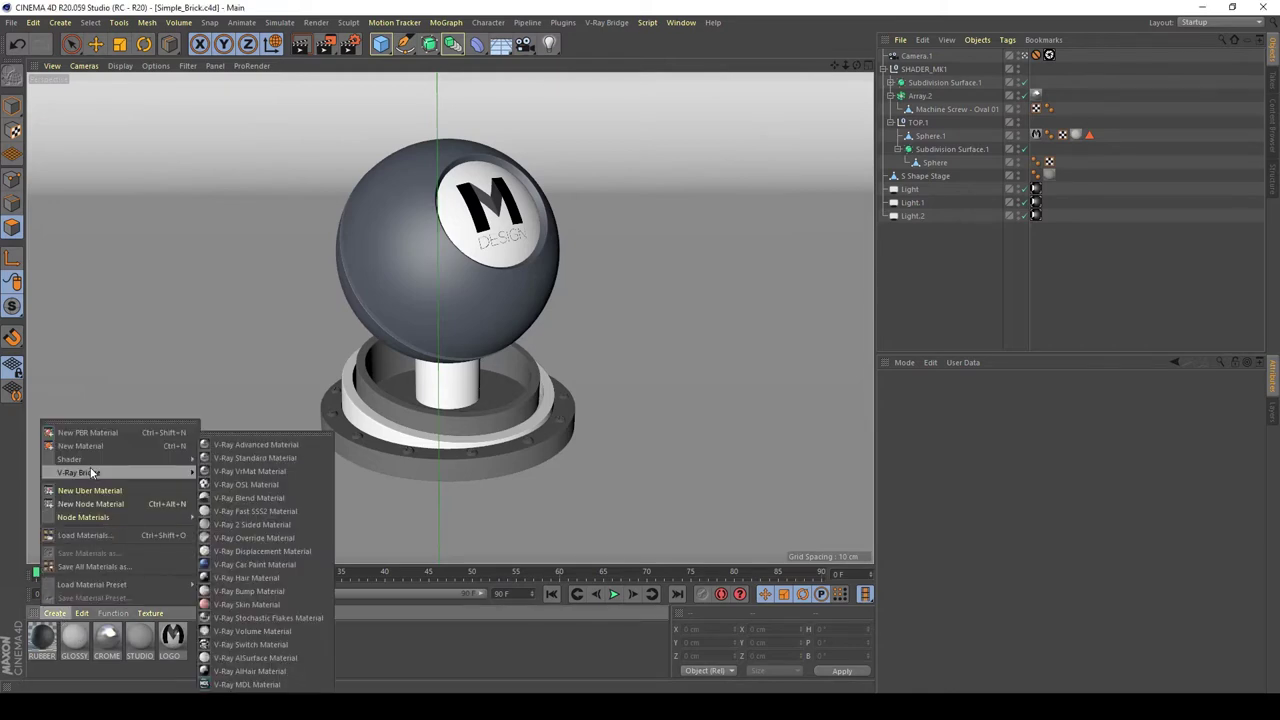
left_click(254, 446)
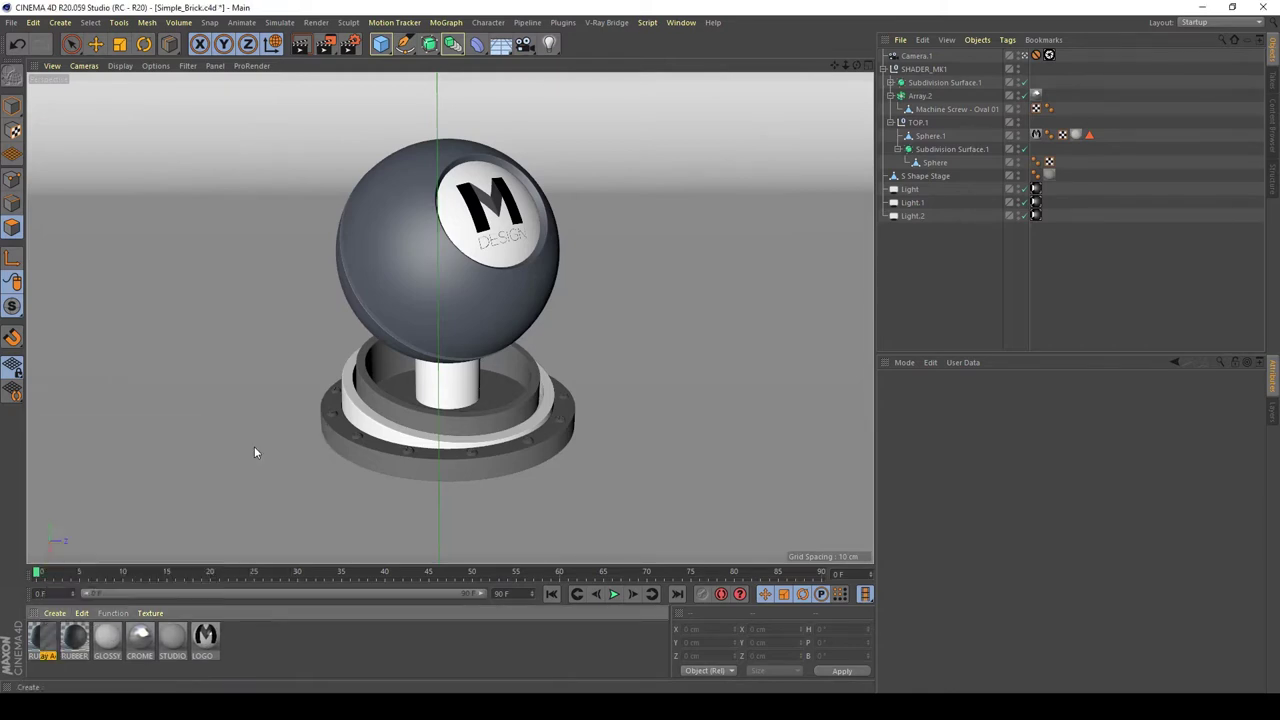
Open the new material in the Material Editor, show Diffuse Layer 1, and rename it BRICKS.
double_click(43, 640)
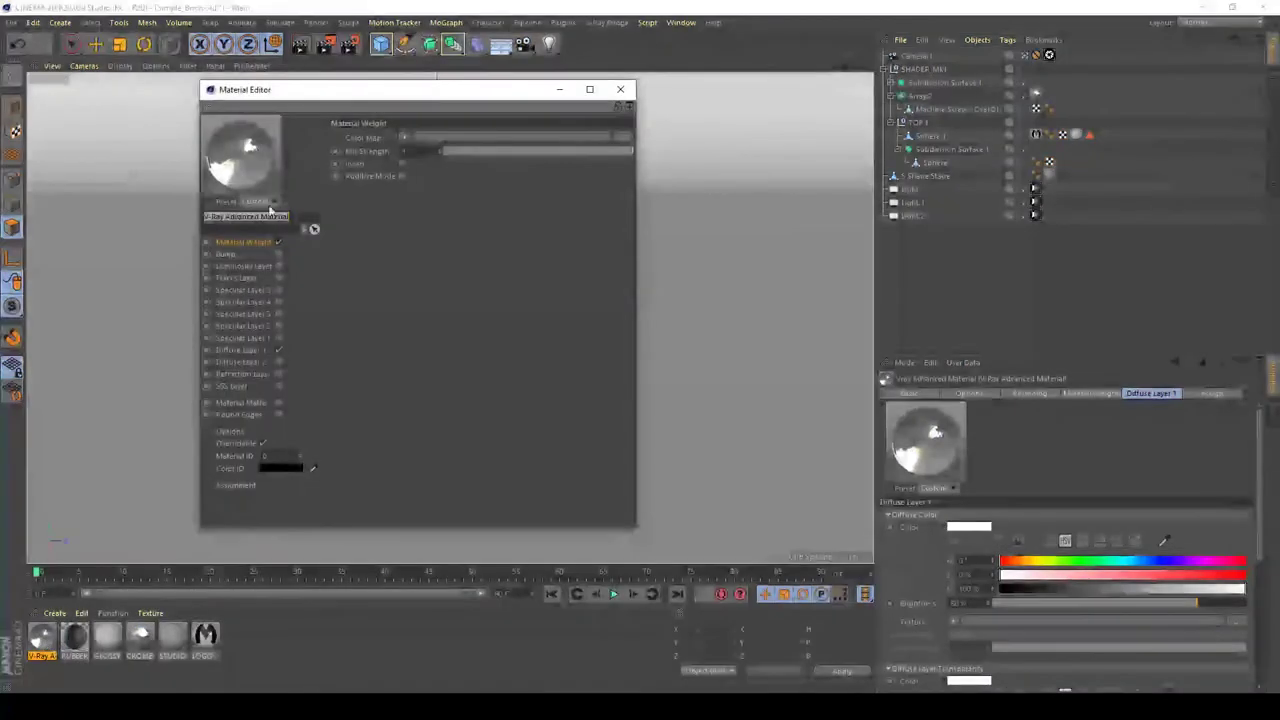
left_click(241, 361)
left_click(278, 350)
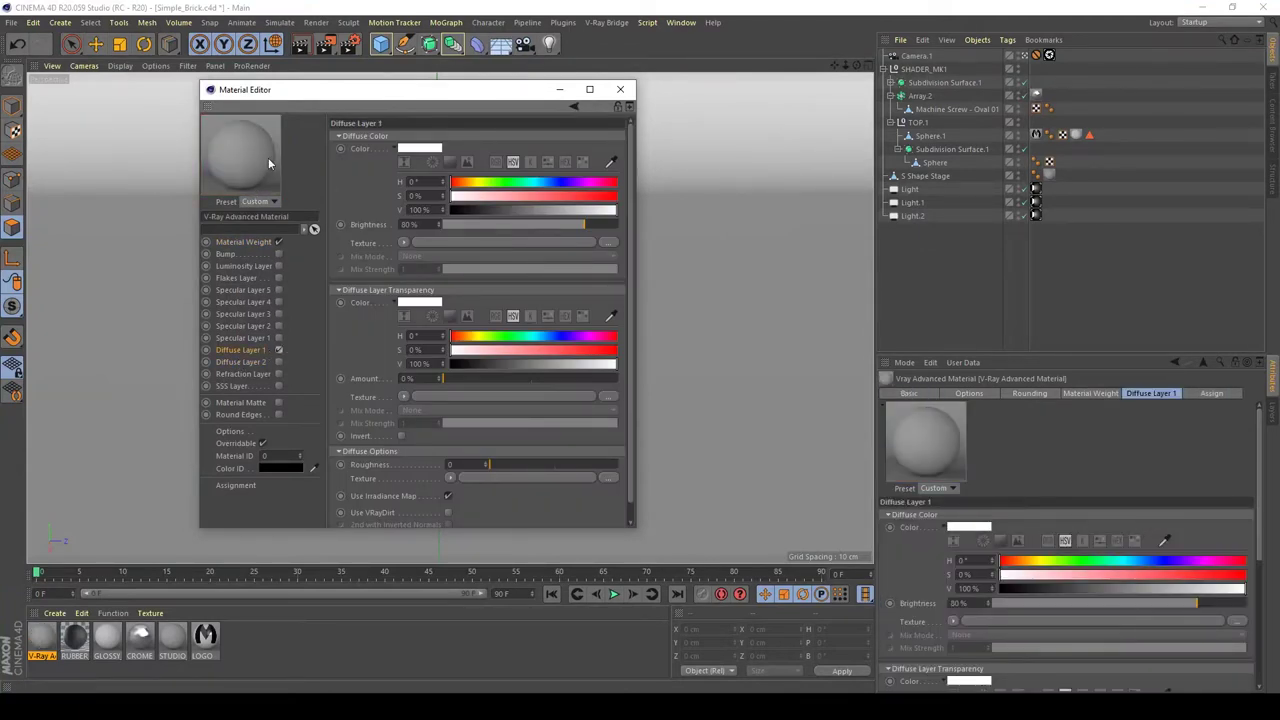
left_click(303, 215)
type("BRICKS")
key("Return")
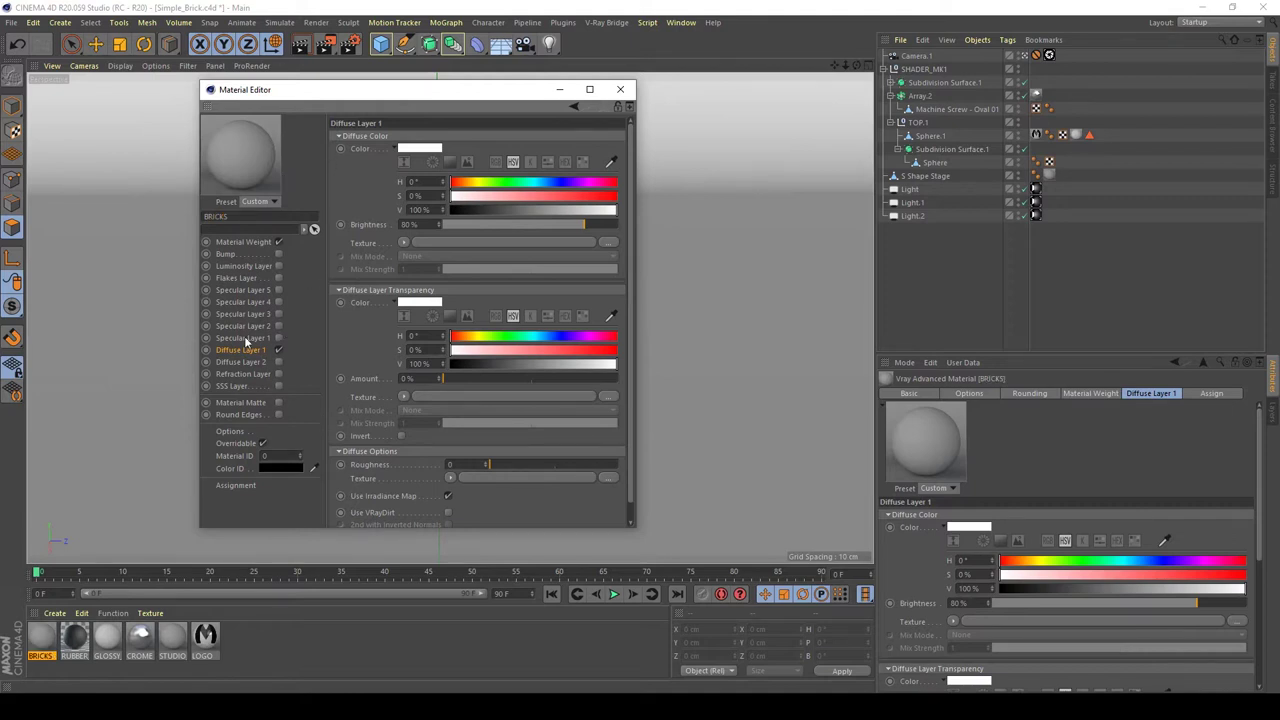
Load a Surfaces > Brick shader into Diffuse Layer 1's texture slot, giving red bricks.
left_click(404, 244)
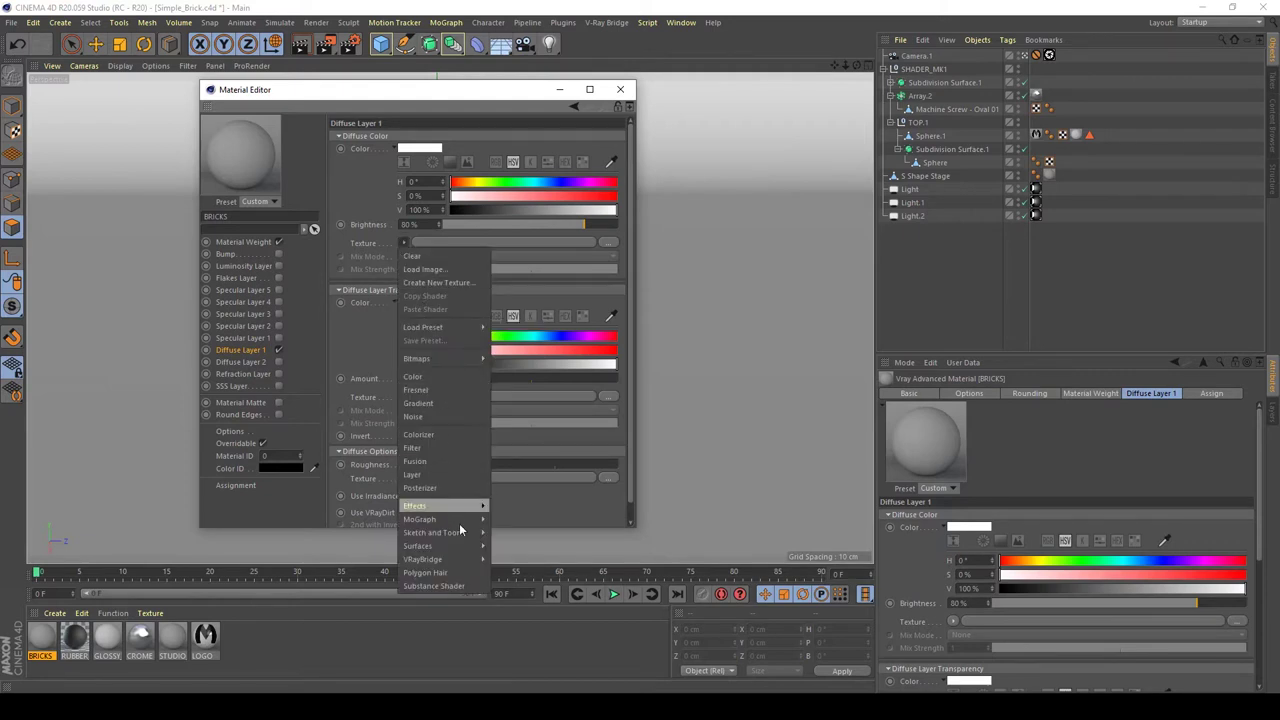
mouse_move(454, 510)
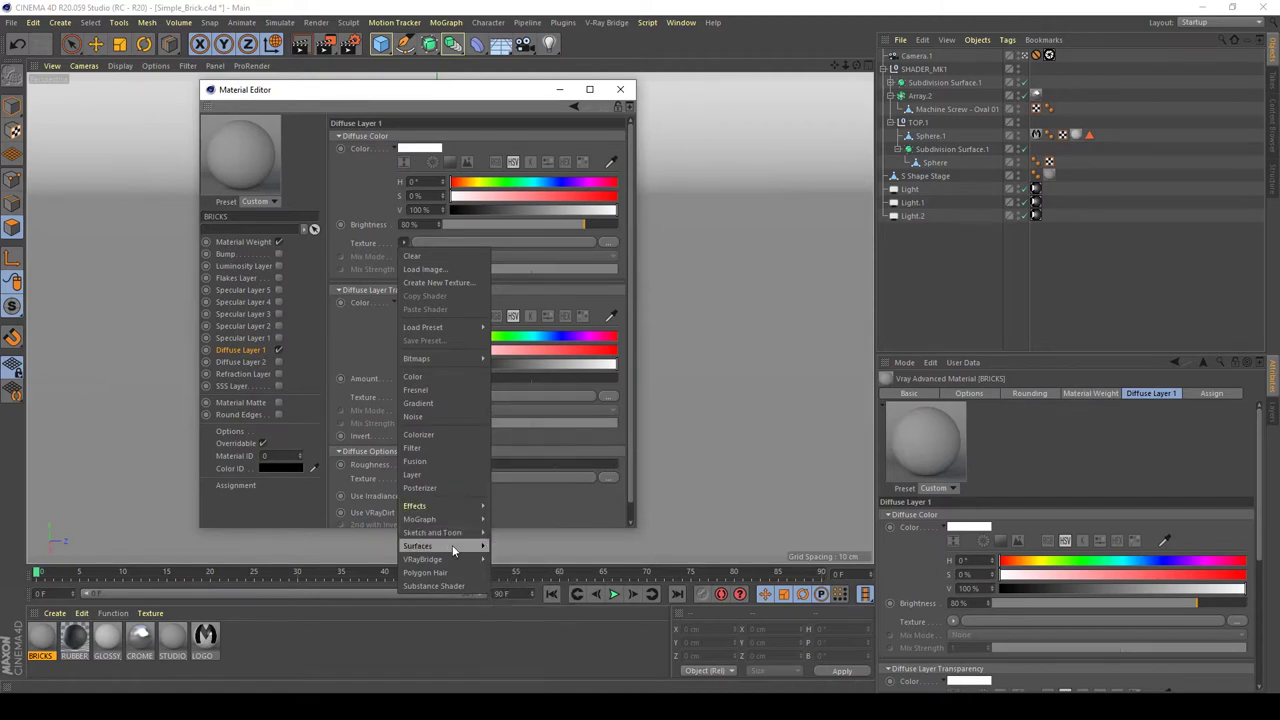
mouse_move(447, 546)
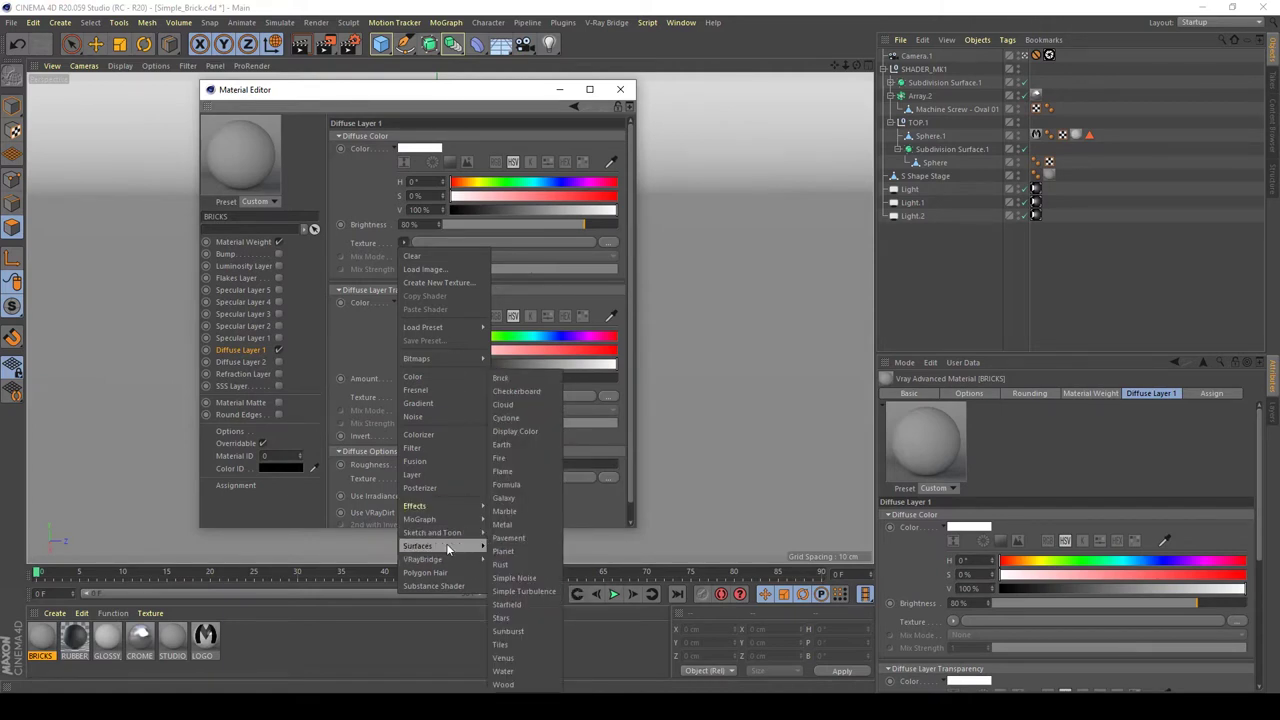
left_click(505, 379)
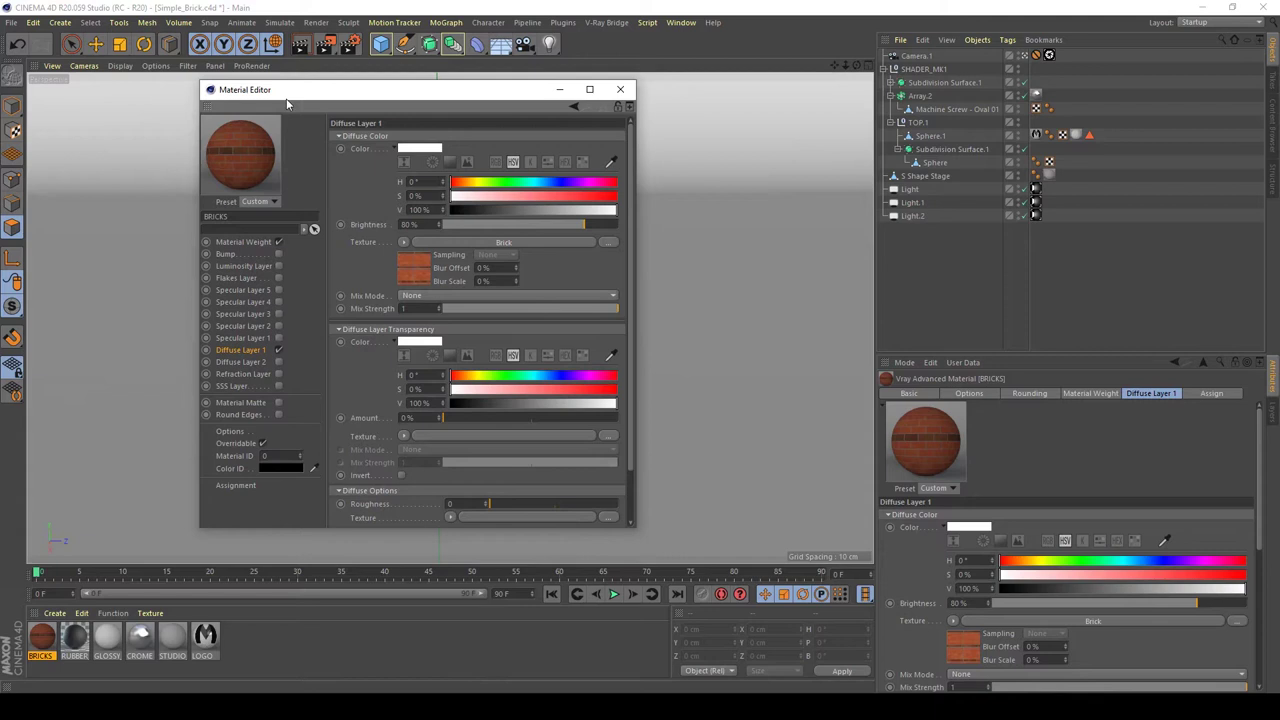
left_click_drag(291, 90, 541, 125)
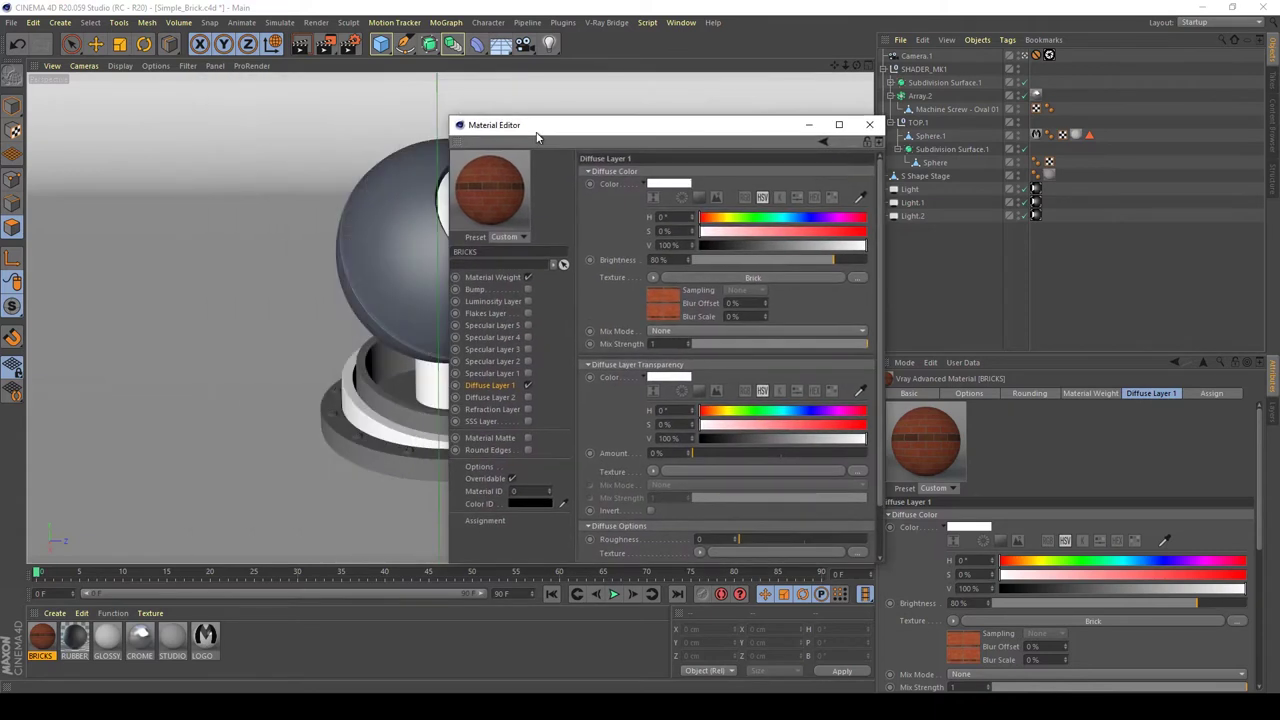
Open the Brick shader's settings and set its Scale to 25%.
left_click(664, 302)
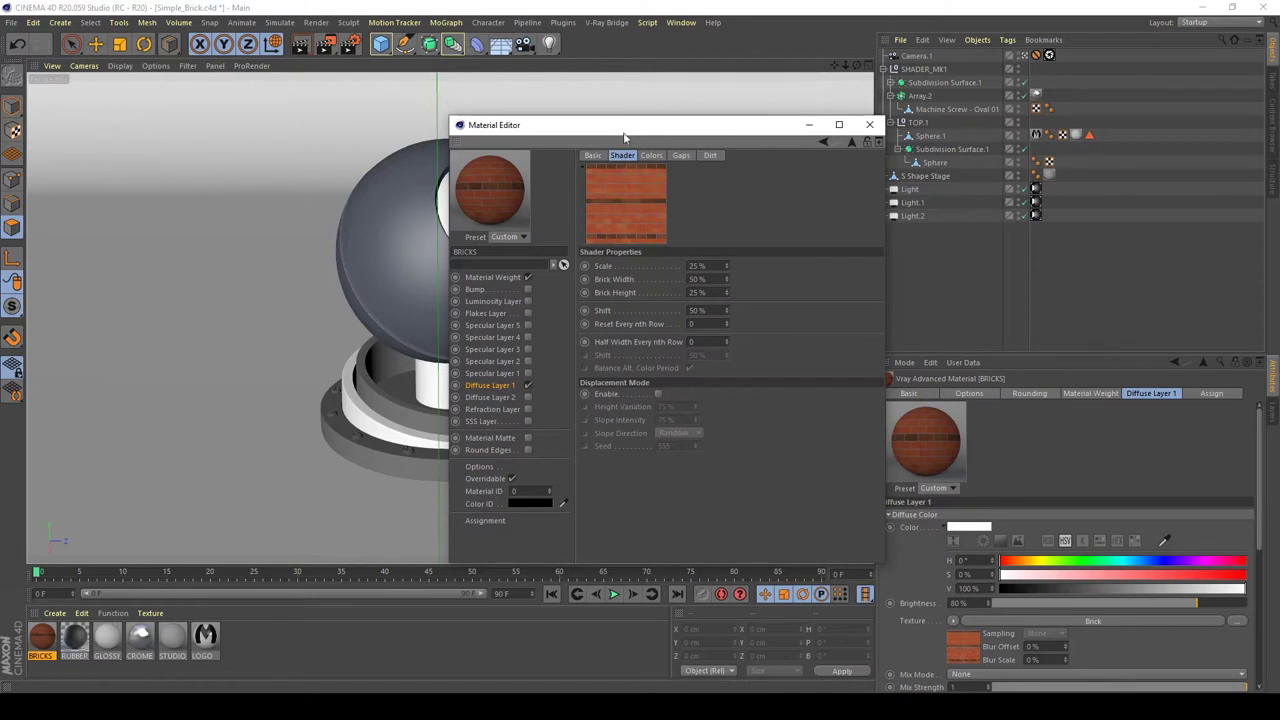
left_click_drag(636, 120, 432, 119)
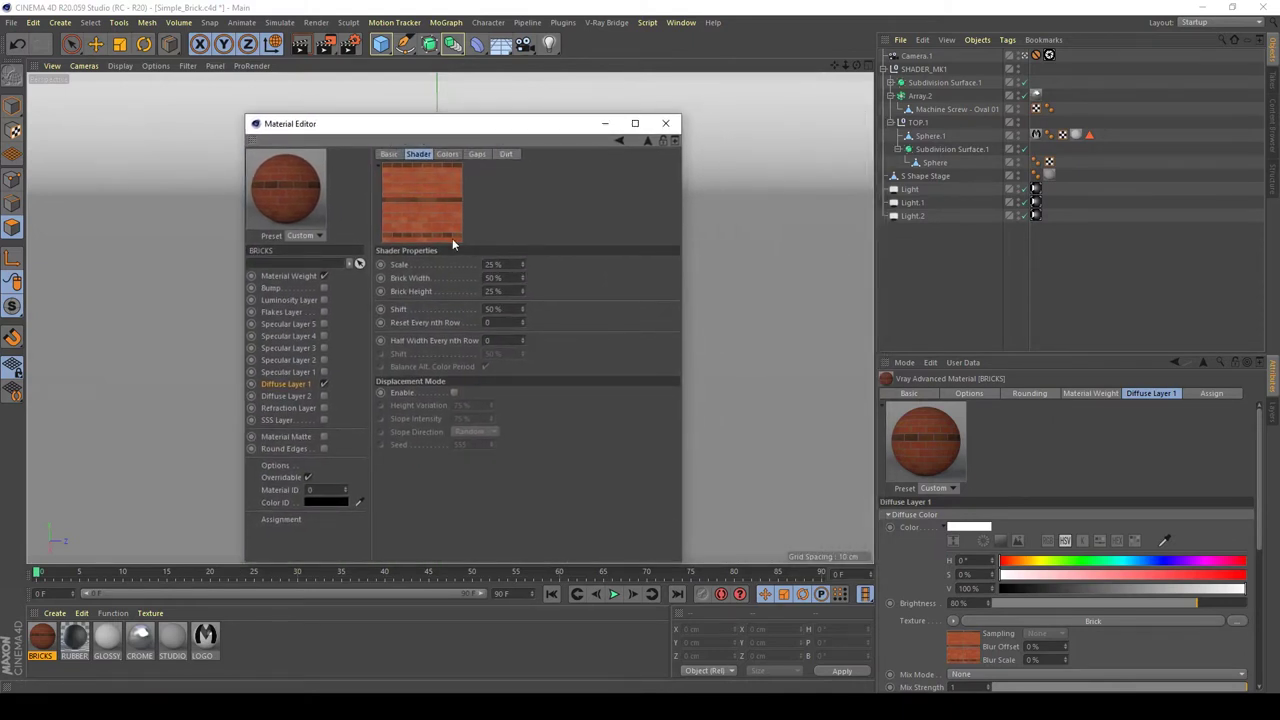
left_click_drag(524, 262, 523, 274)
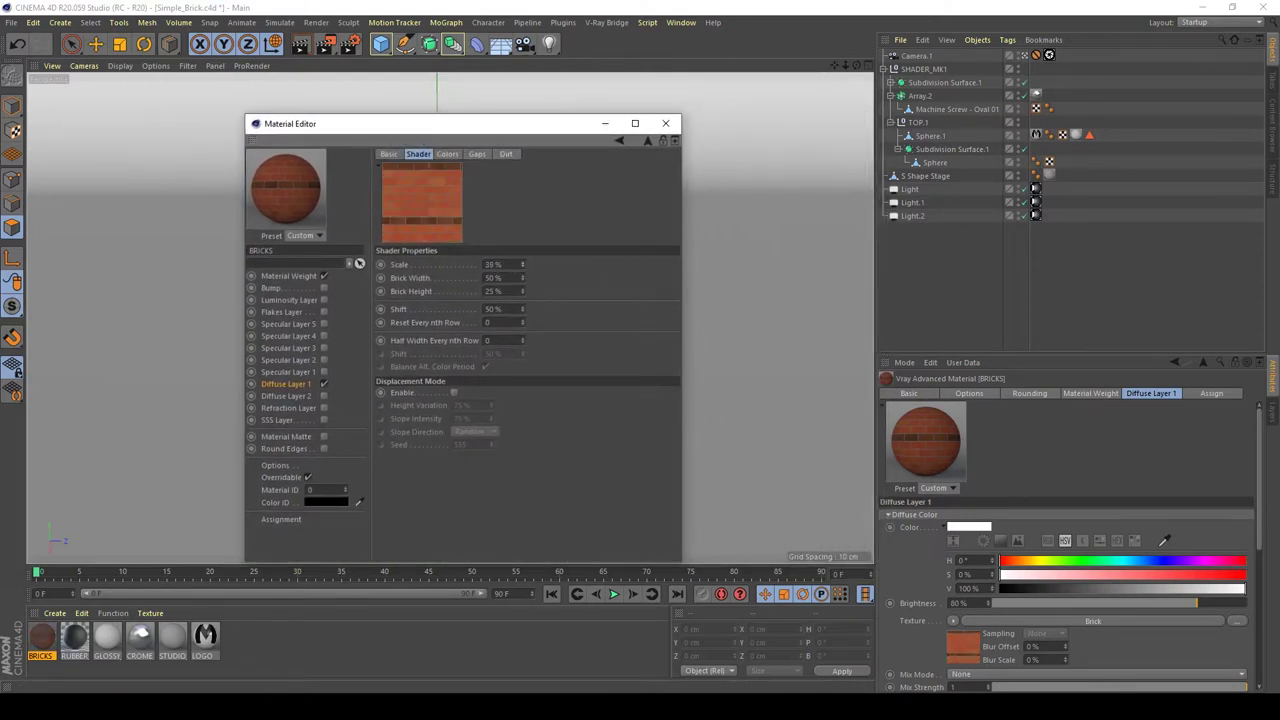
double_click(488, 264)
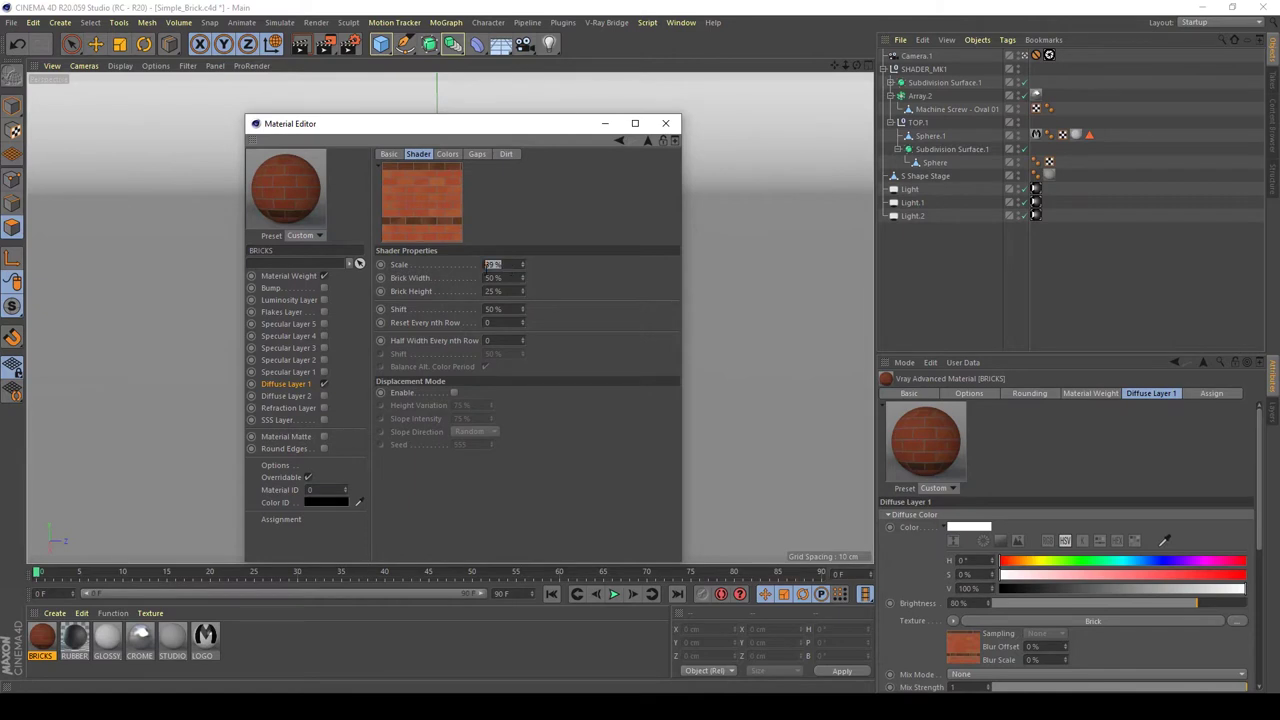
type("25")
key("Return")
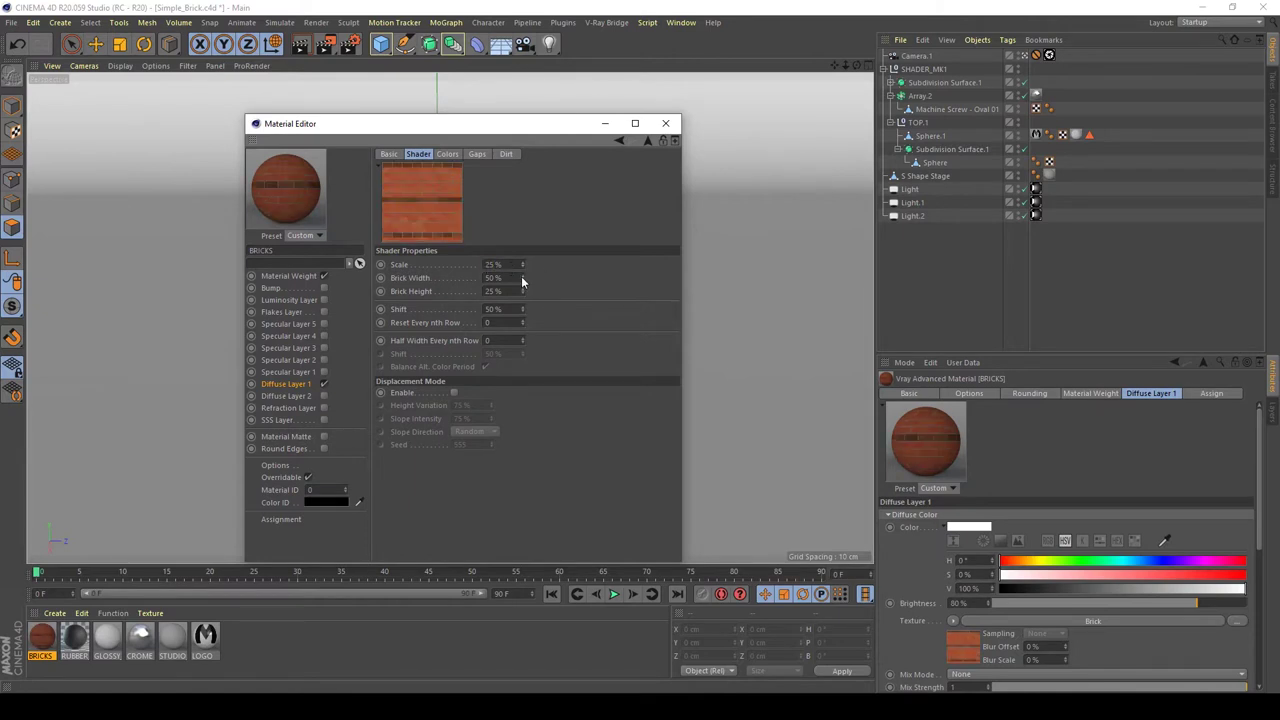
Set the Brick Height and Brick Width both to 25%.
left_click_drag(521, 280, 522, 286)
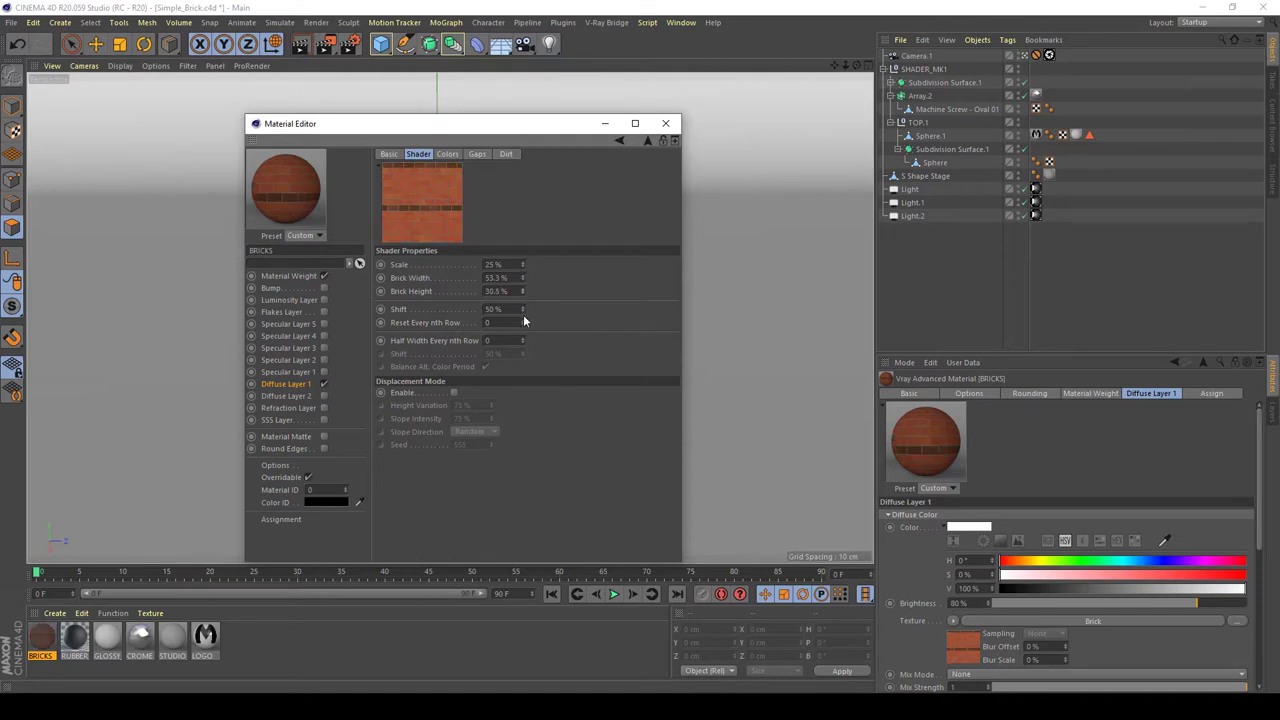
double_click(497, 291)
type("25")
key("Return")
key("shift+Tab")
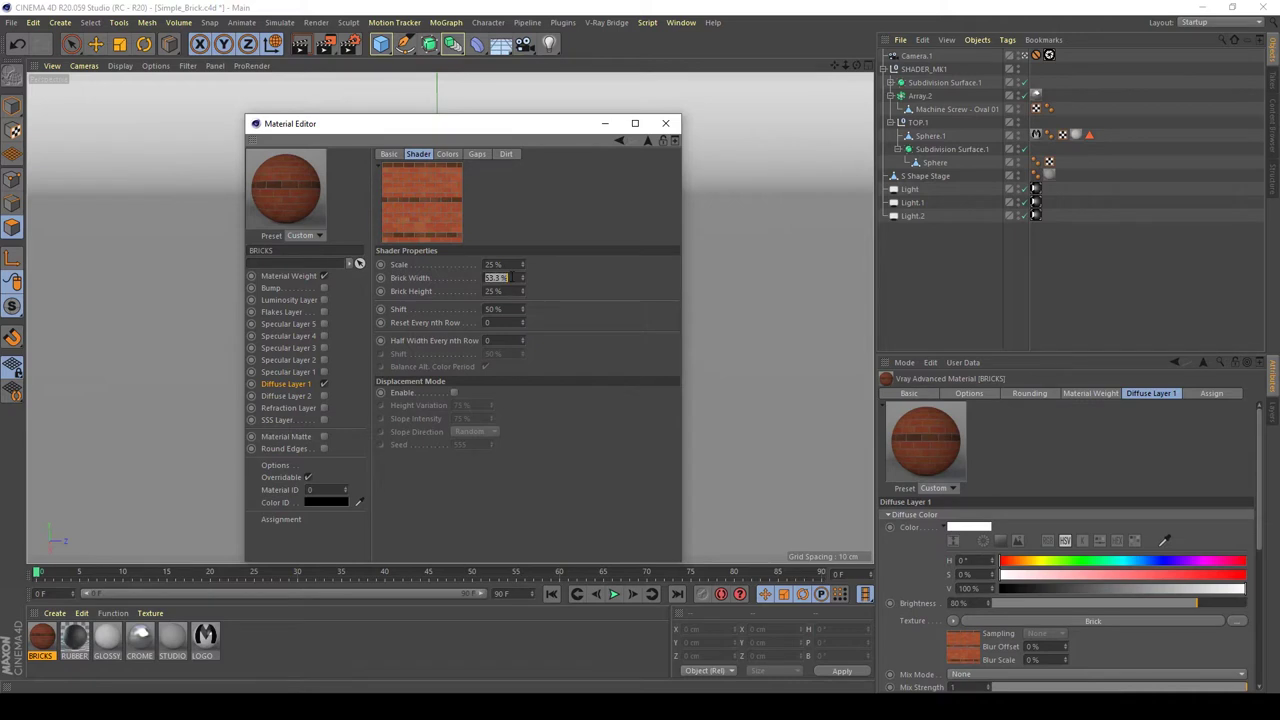
type("25")
key("Return")
On the Colors tab, make the Alt. Brick Color a darker shade sampled from the main brick orange.
left_click(447, 154)
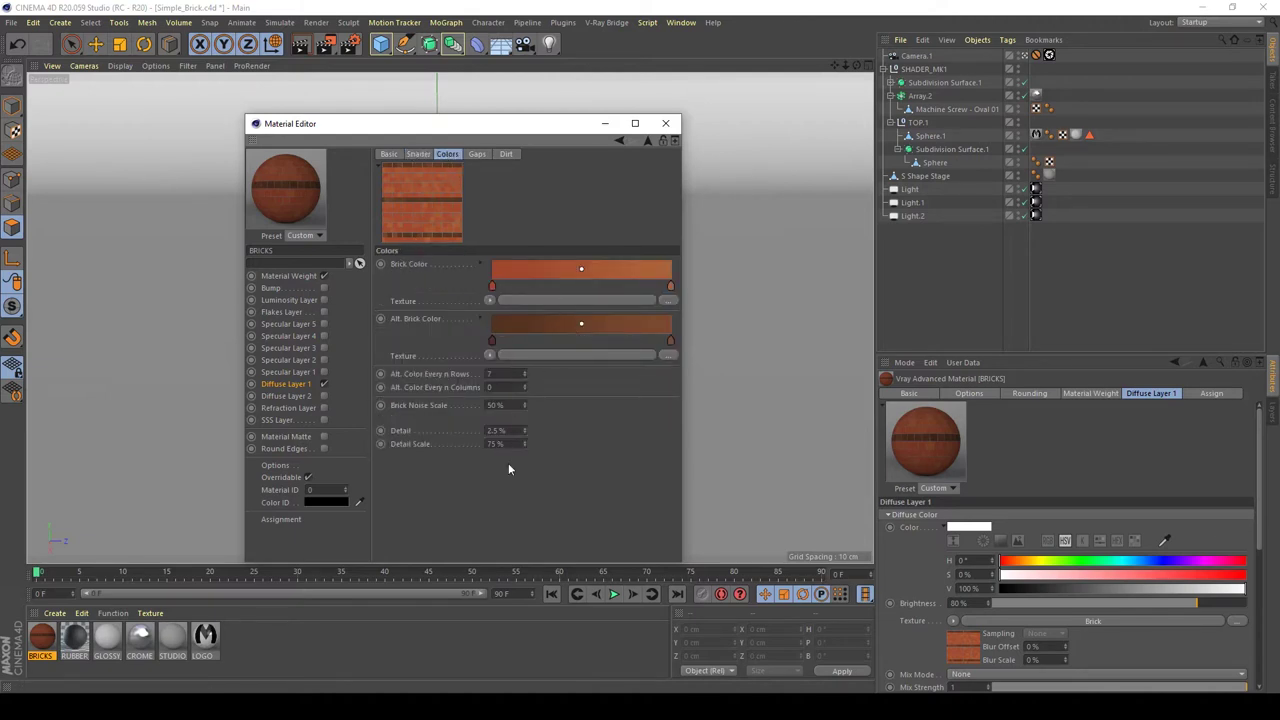
left_click(510, 373)
left_click(524, 376)
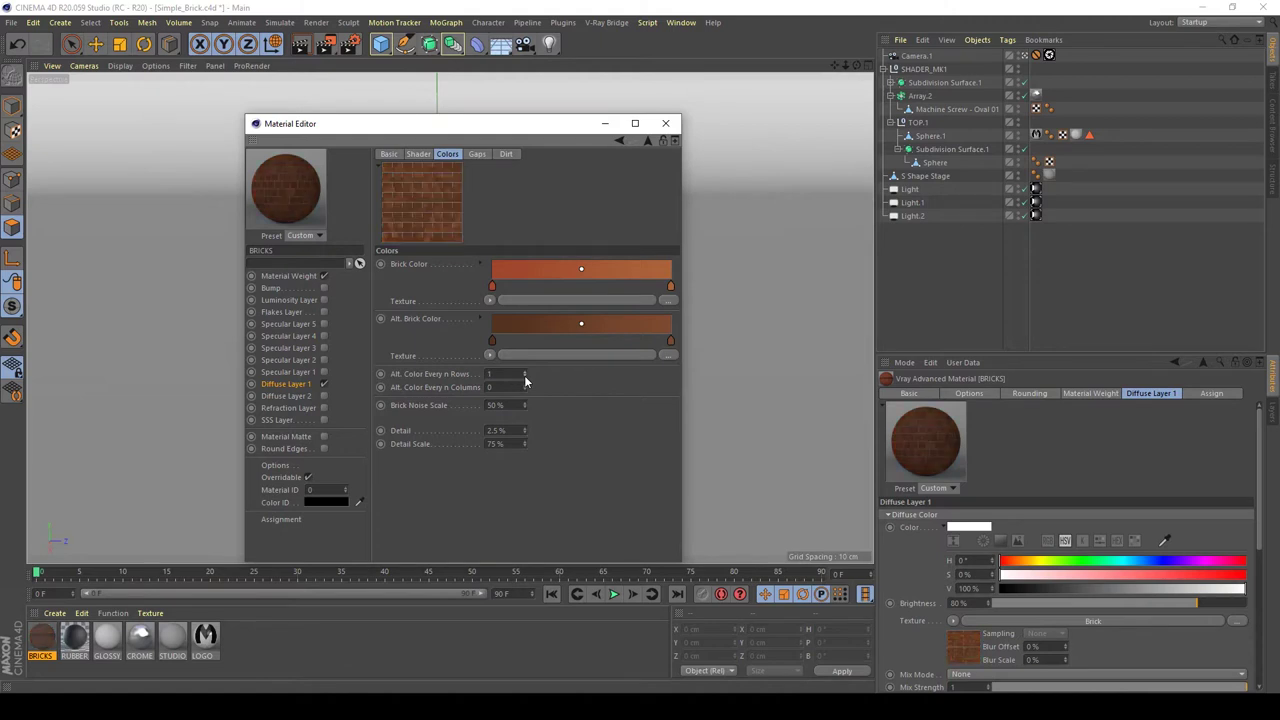
left_click(524, 376)
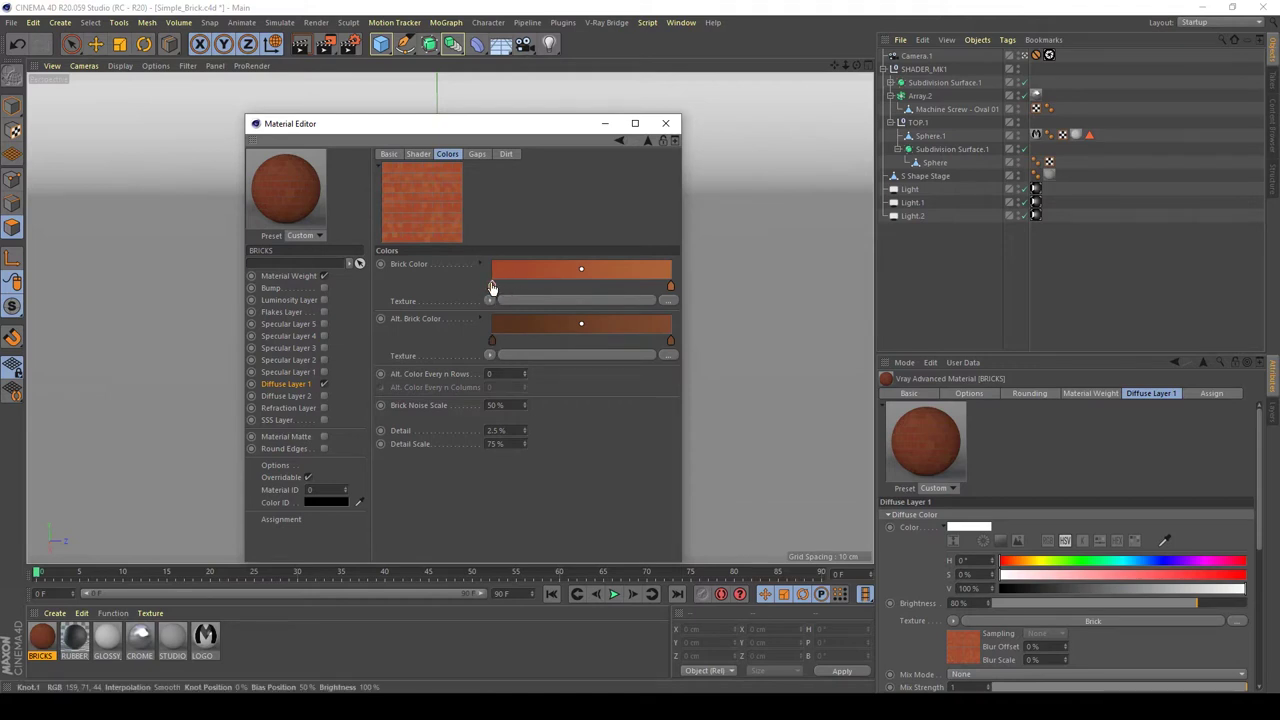
mouse_move(492, 289)
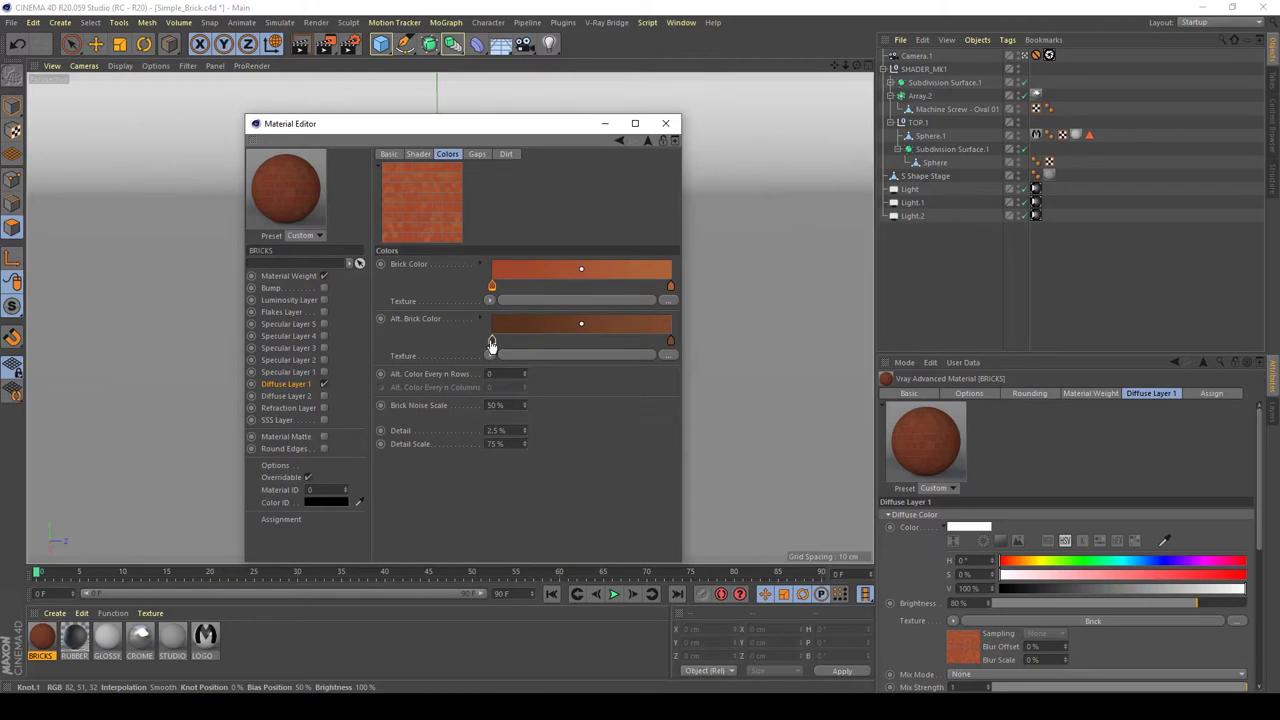
double_click(493, 341)
left_click_drag(500, 273, 825, 337)
left_click(894, 399)
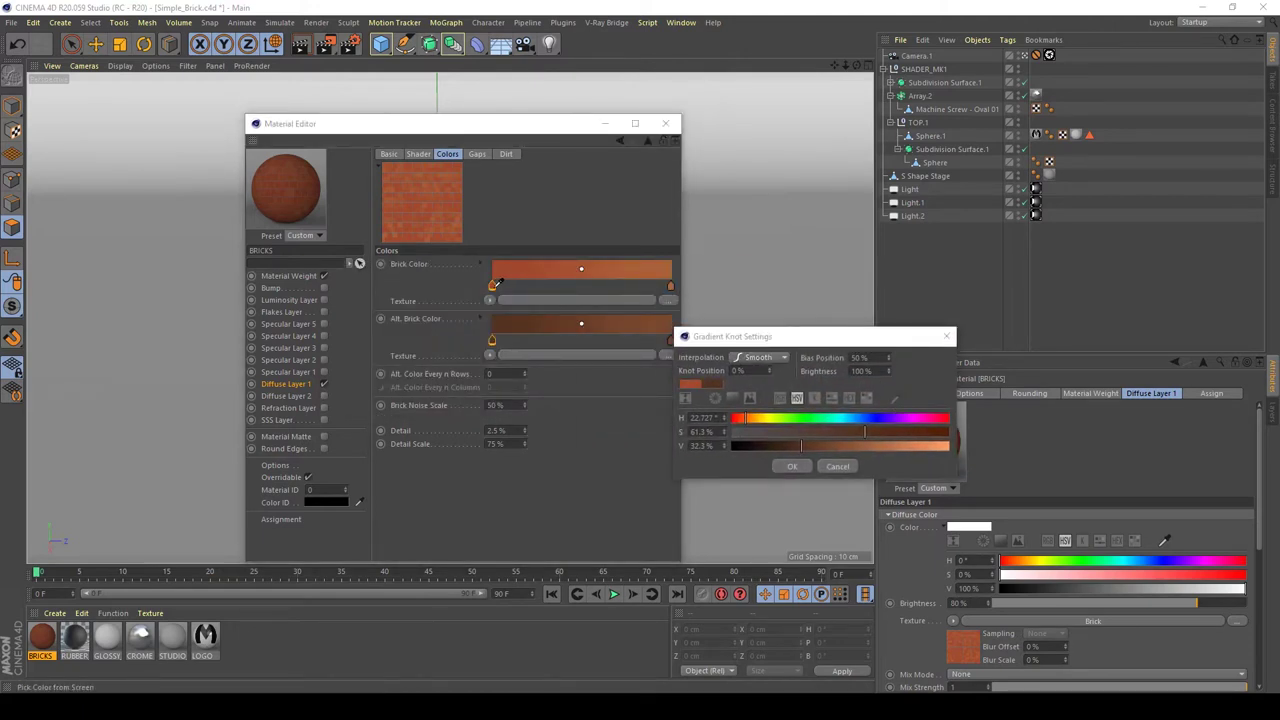
left_click(498, 282)
left_click_drag(860, 447, 848, 446)
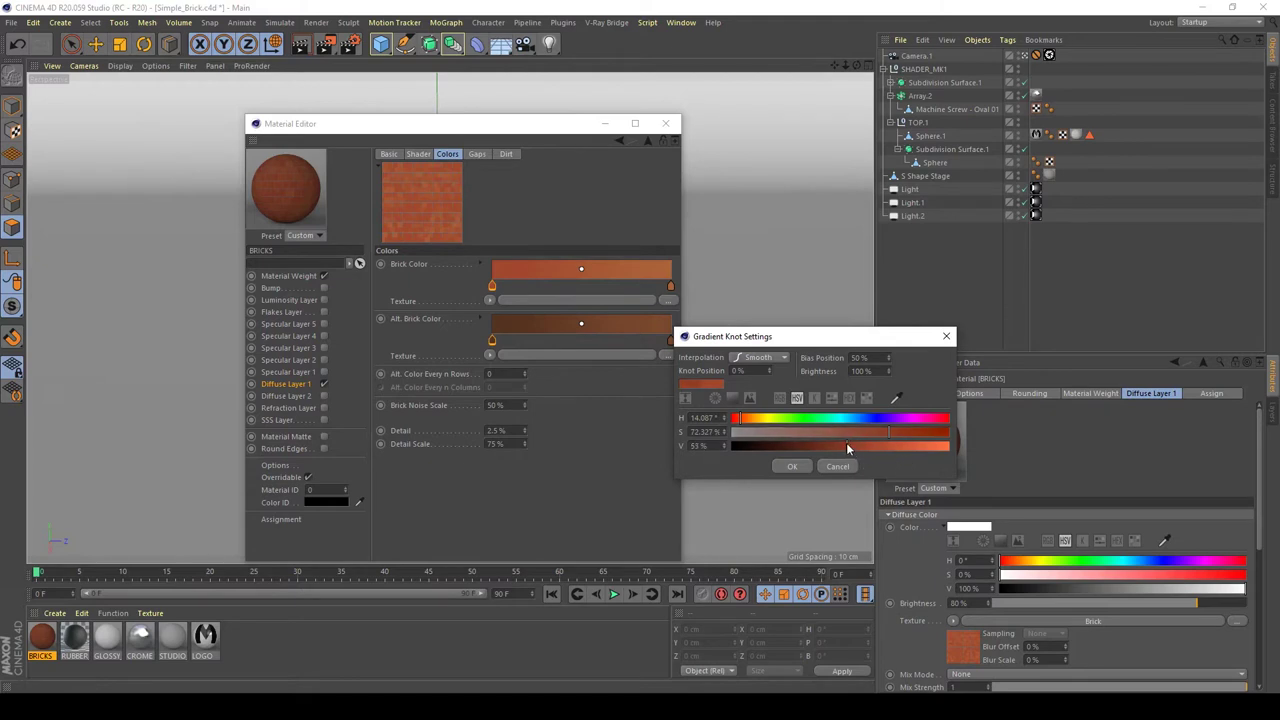
left_click(788, 467)
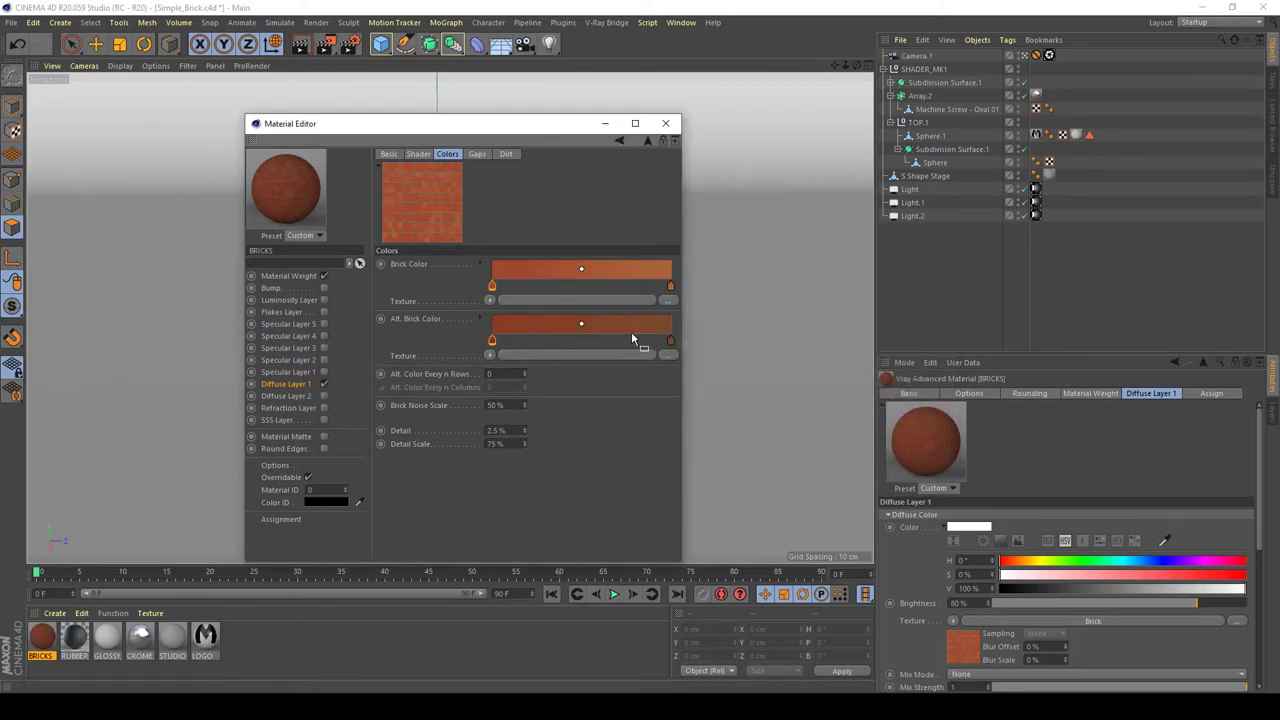
Set the alternate colour to repeat every 2 rows and every 2 columns.
left_click(524, 372)
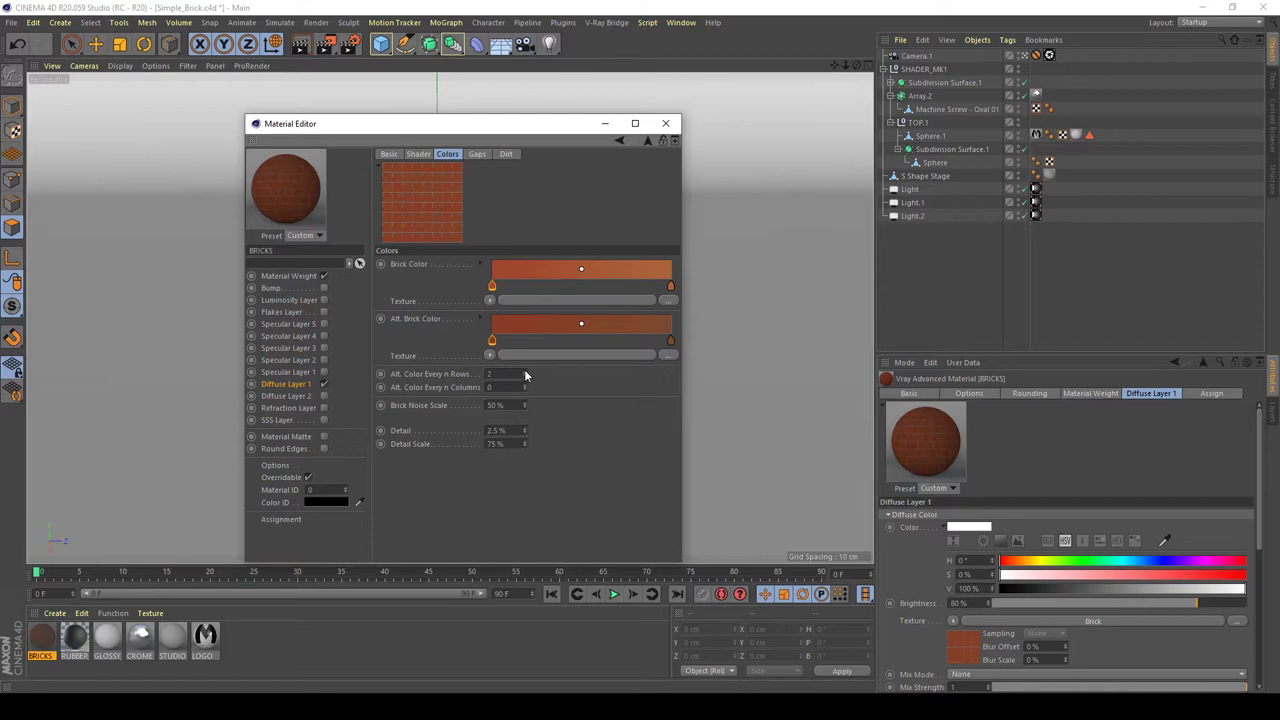
left_click(524, 372)
left_click(524, 372)
left_click(524, 376)
left_click(524, 385)
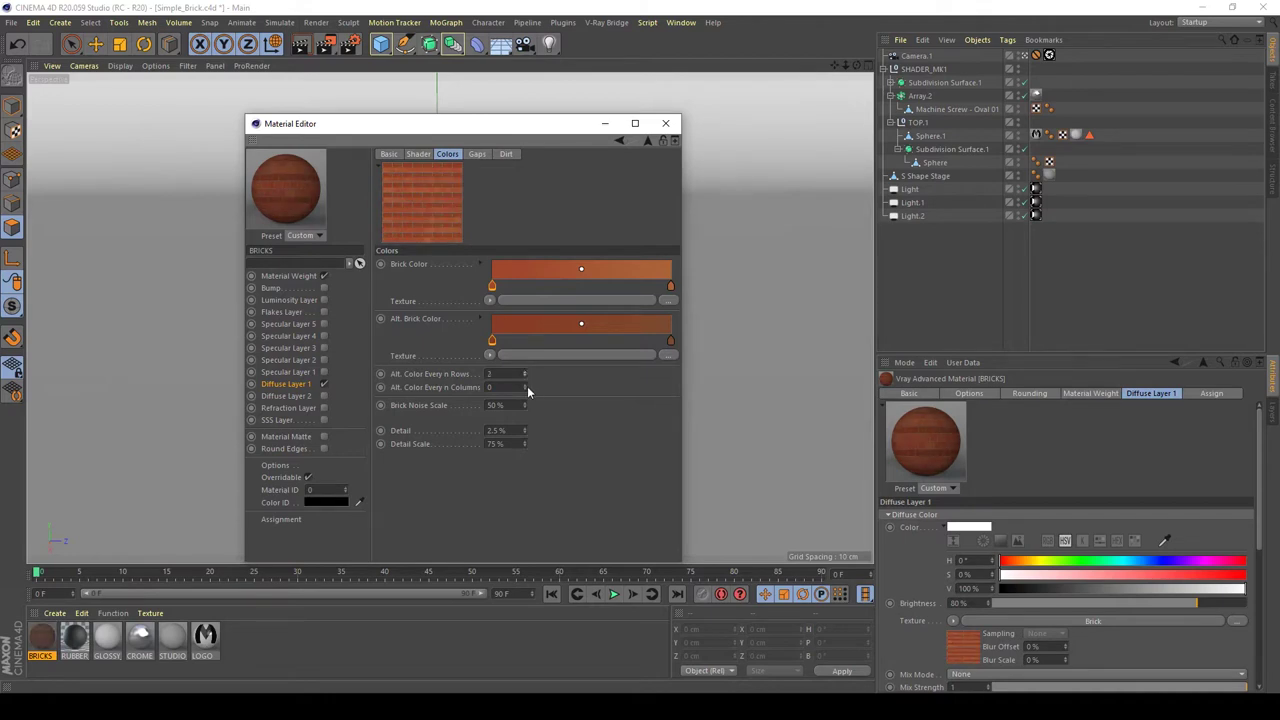
left_click(526, 384)
left_click(527, 389)
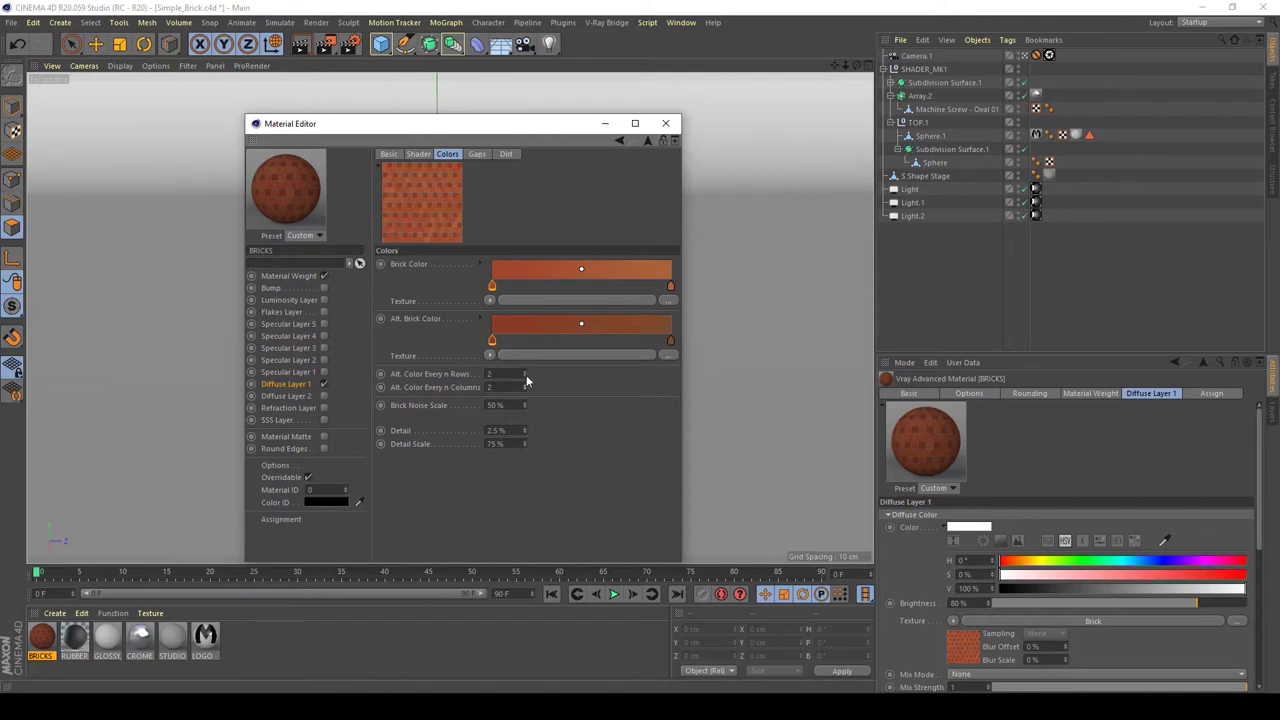
left_click(525, 376)
double_click(492, 287)
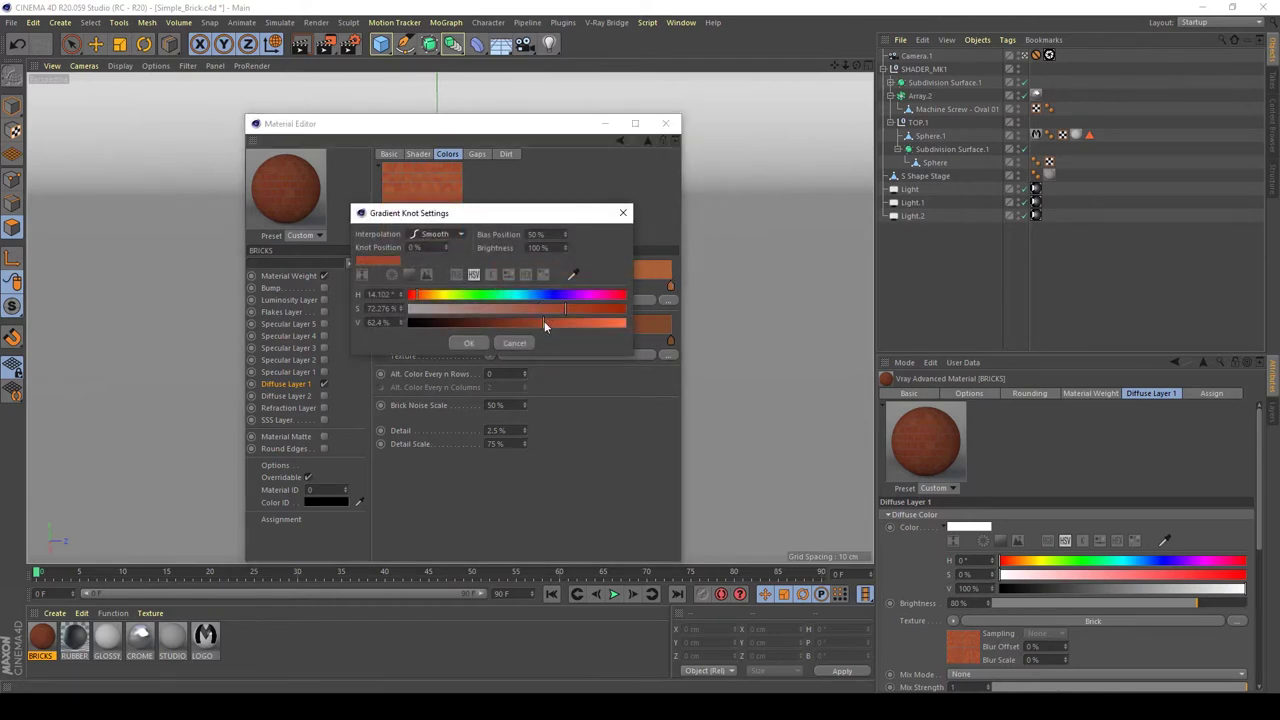
left_click_drag(544, 321, 525, 322)
left_click(466, 343)
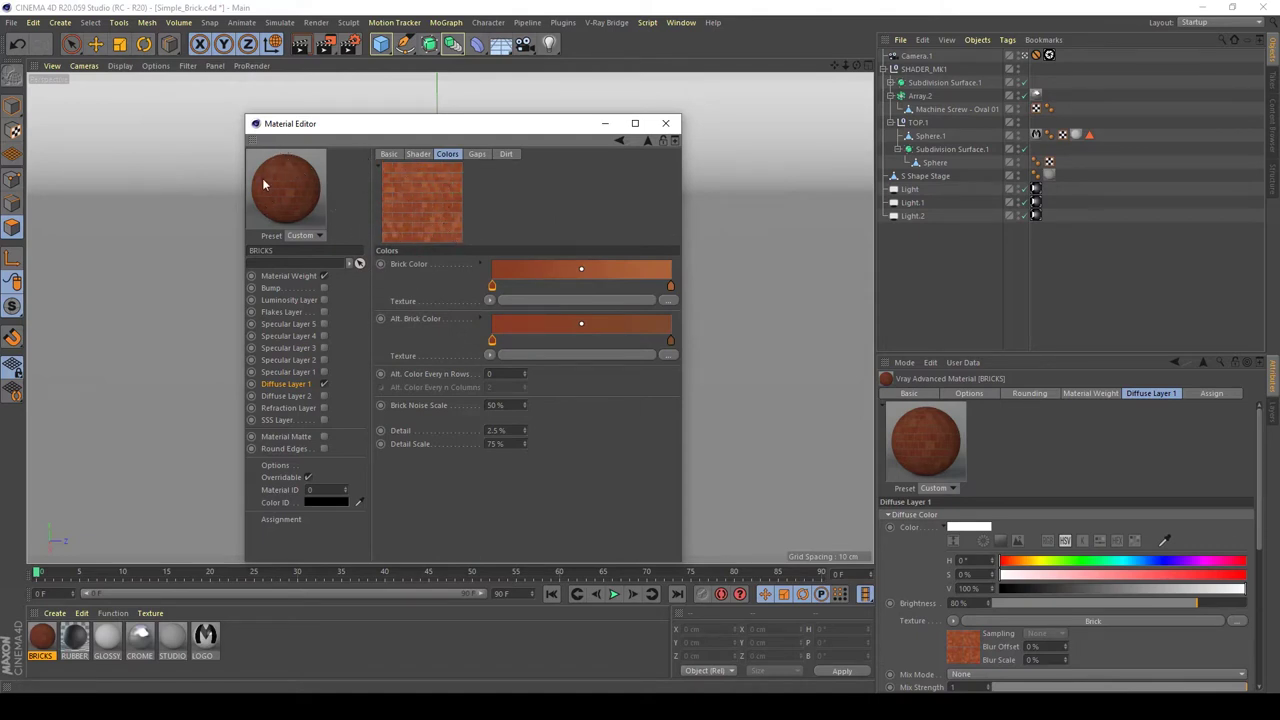
On the Gaps tab, darken both Gap Color gradient stops to greys of 40% and 65% value.
left_click(478, 154)
double_click(491, 286)
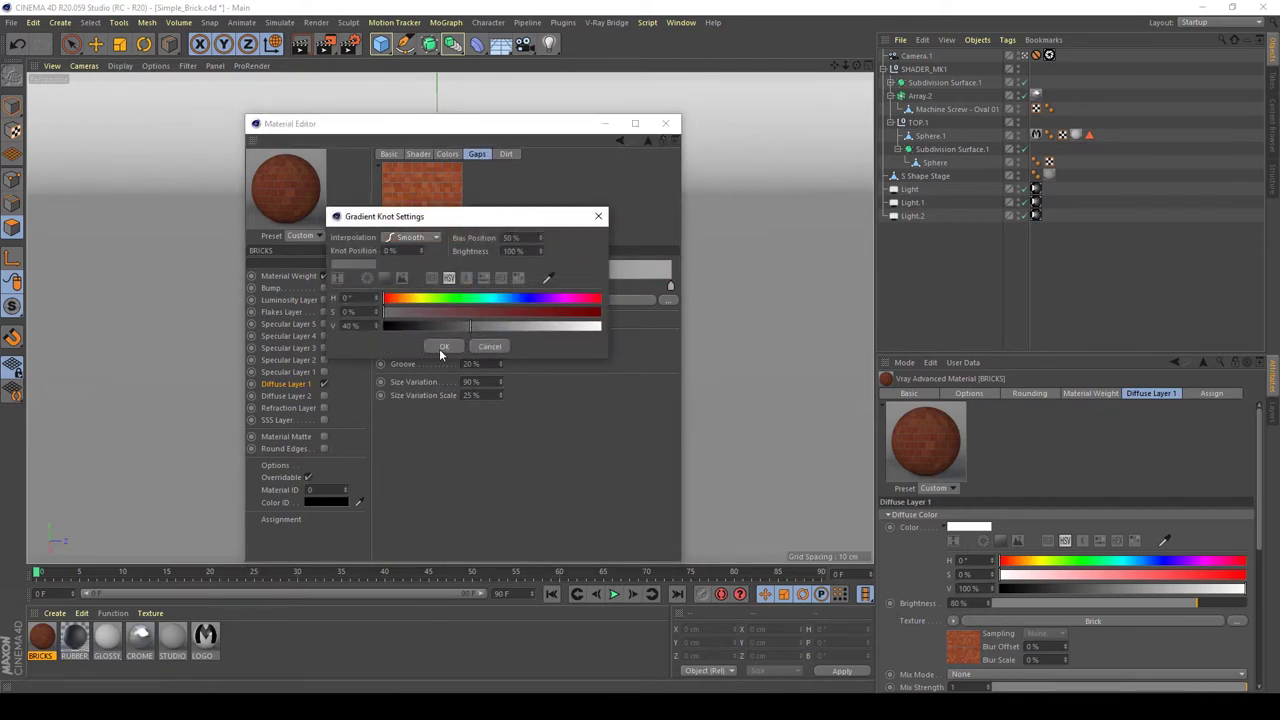
left_click(457, 326)
left_click(443, 346)
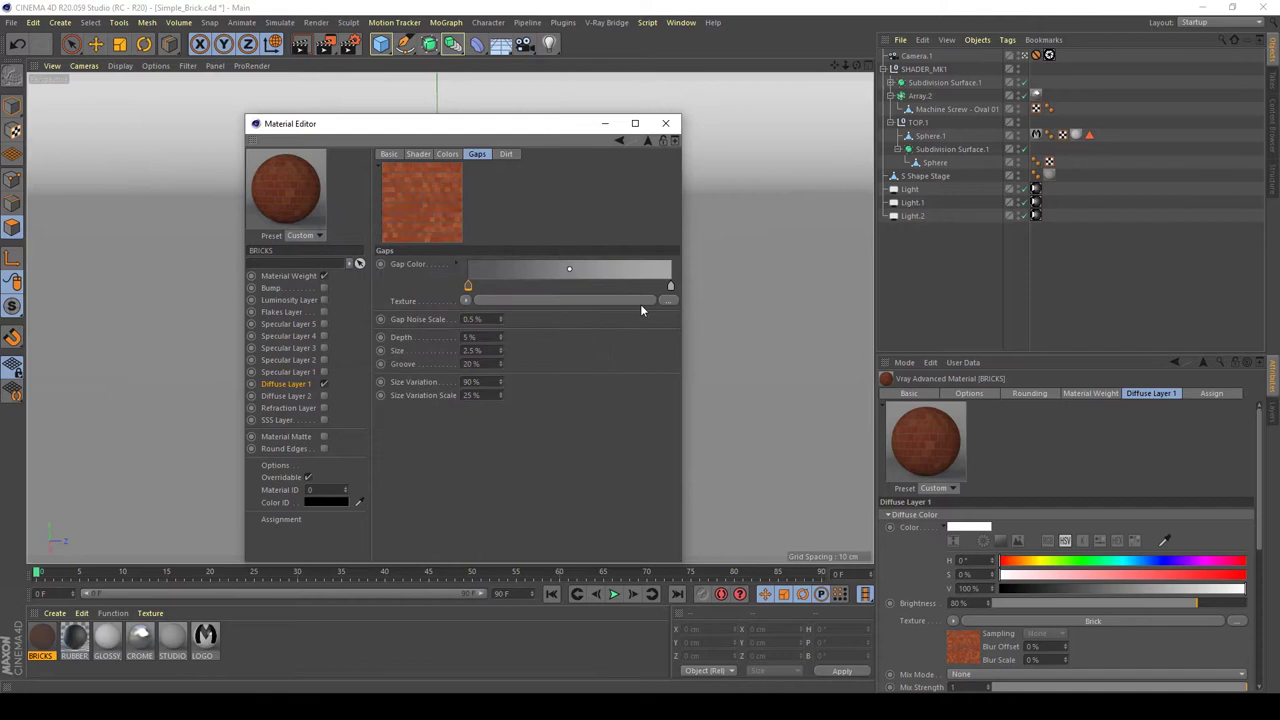
double_click(670, 285)
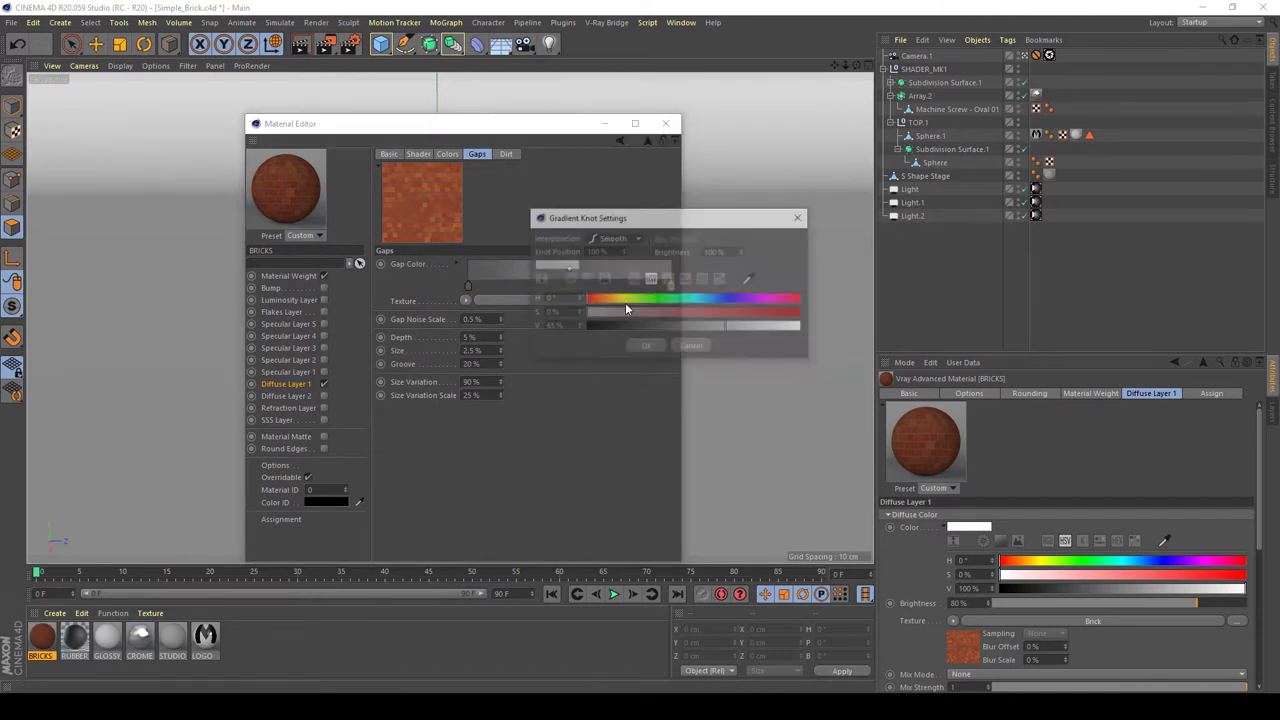
left_click_drag(714, 326, 693, 326)
left_click(656, 348)
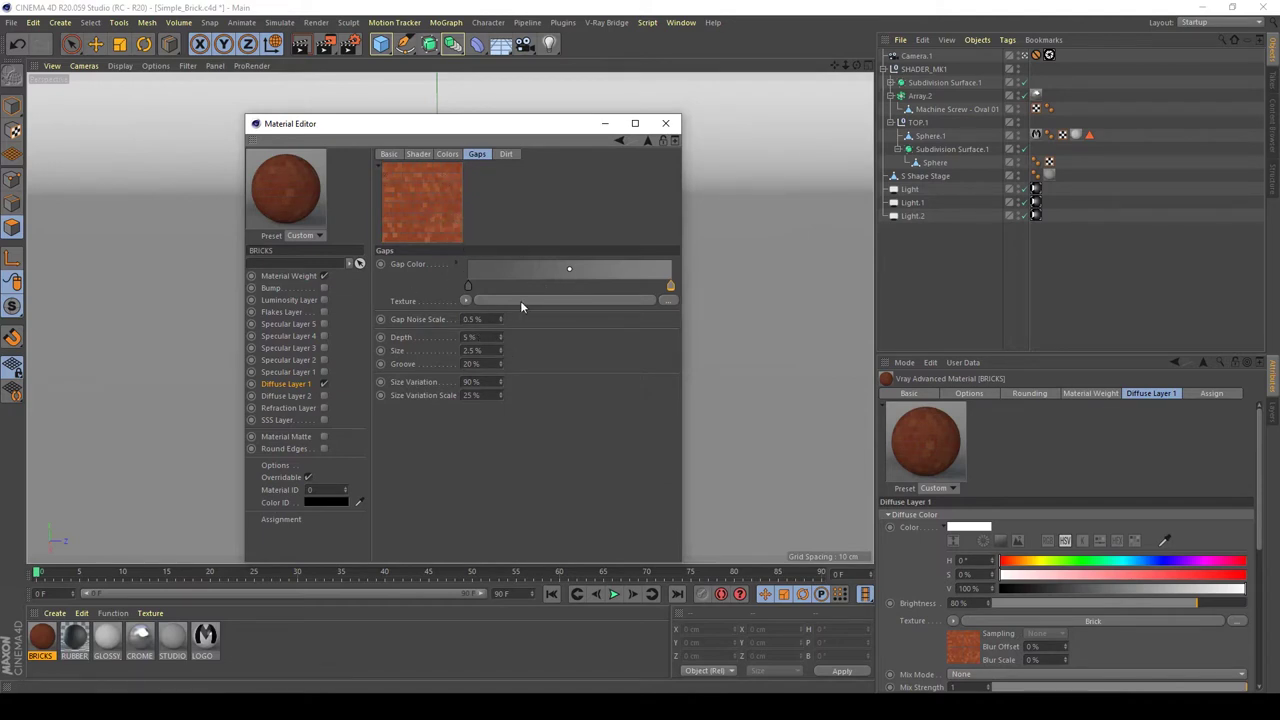
Reset Brick Width to its default 50% and reset Scale to its default value.
left_click(418, 153)
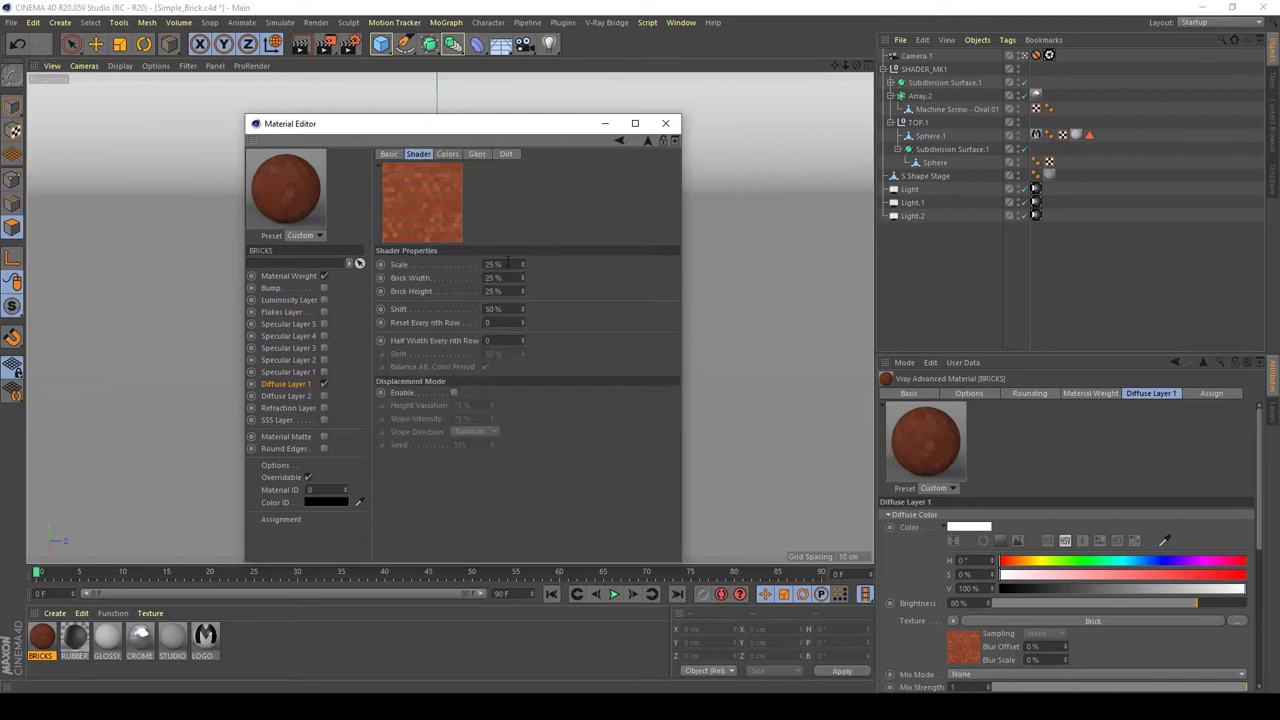
right_click(426, 280)
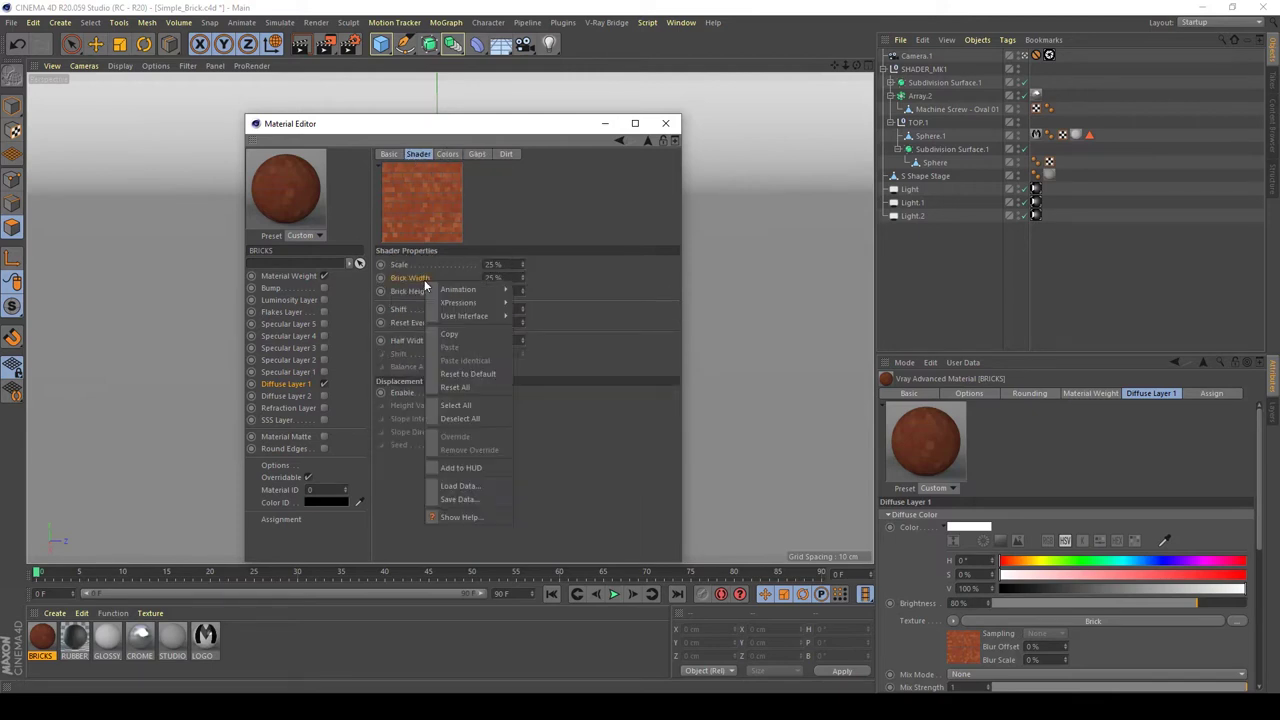
mouse_move(456, 304)
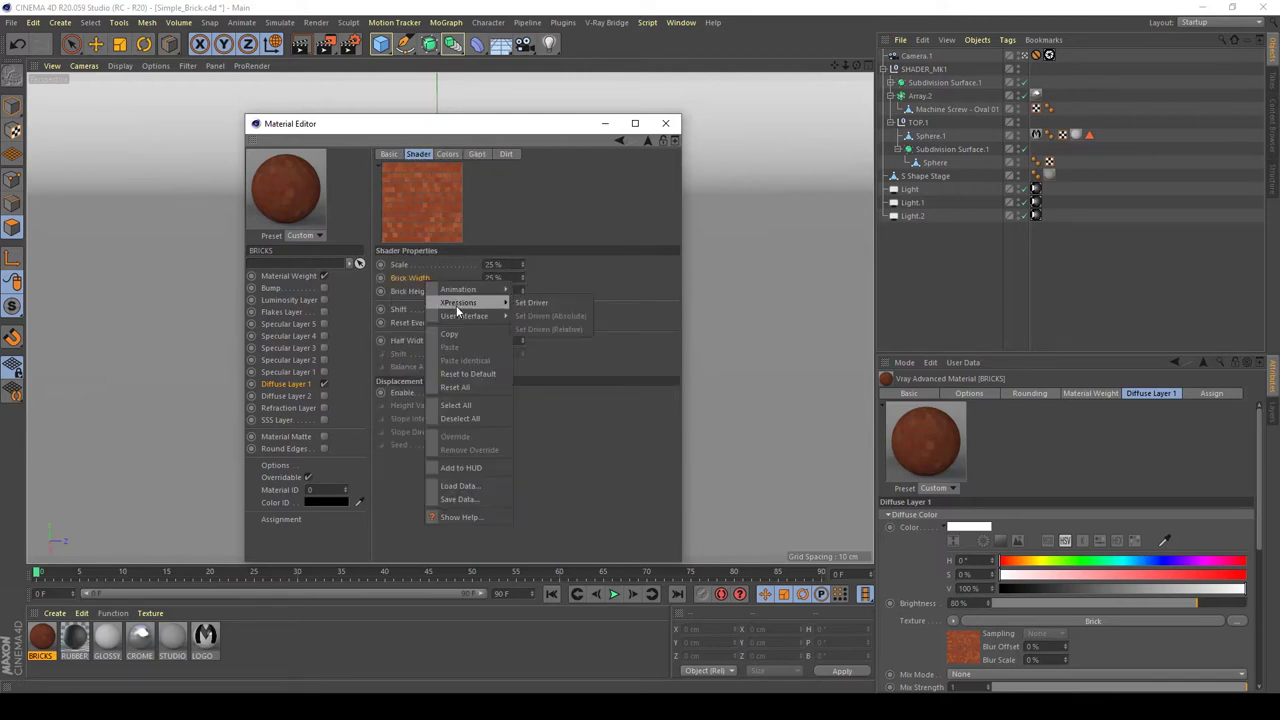
left_click(478, 374)
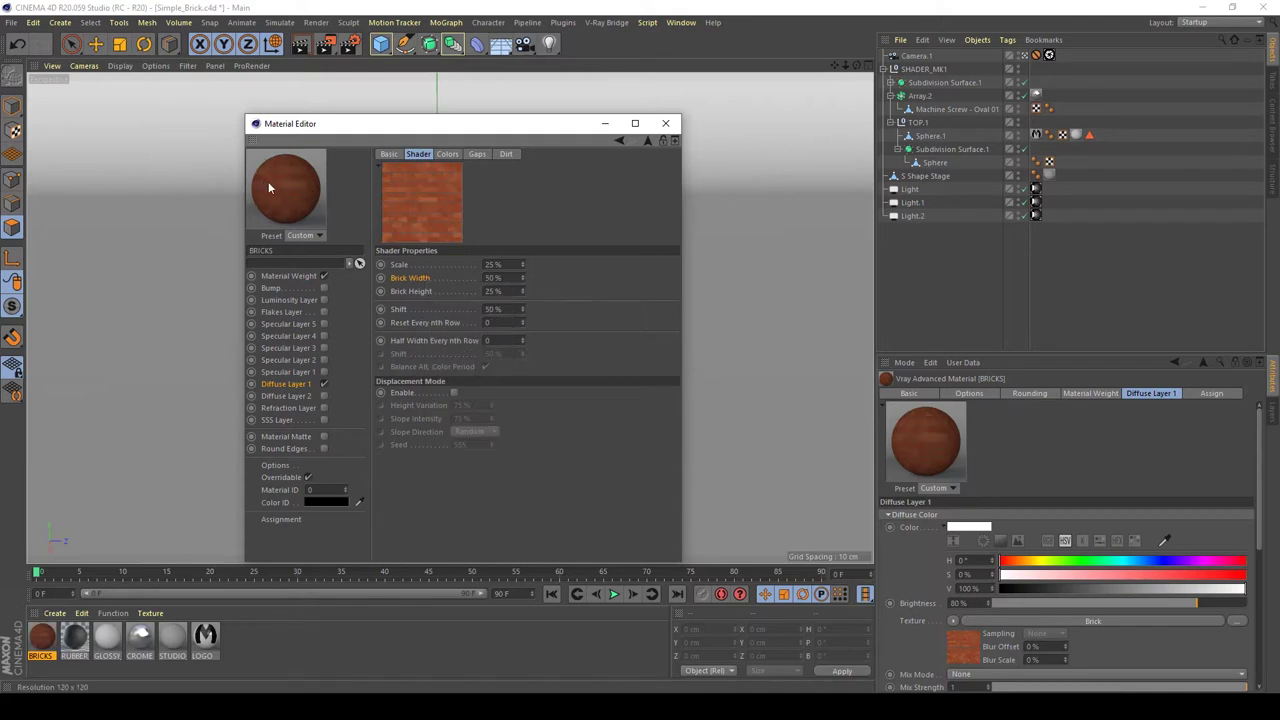
right_click(415, 292)
right_click(410, 266)
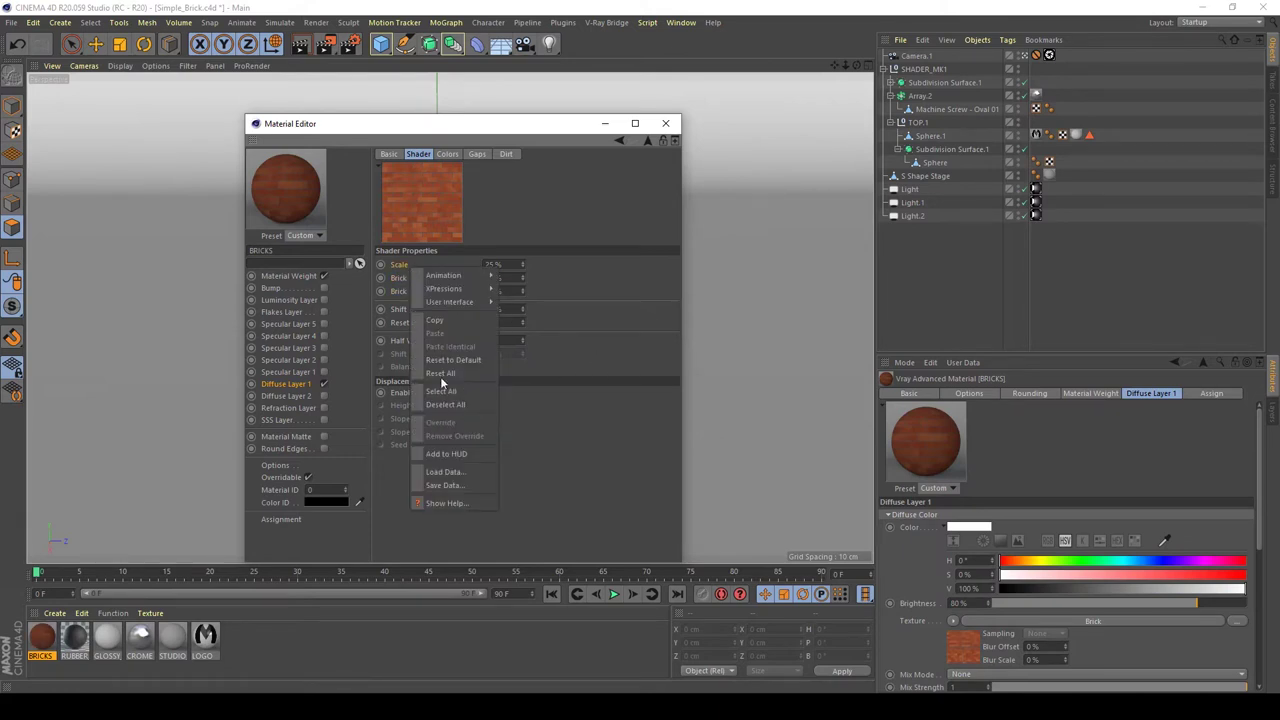
left_click(462, 359)
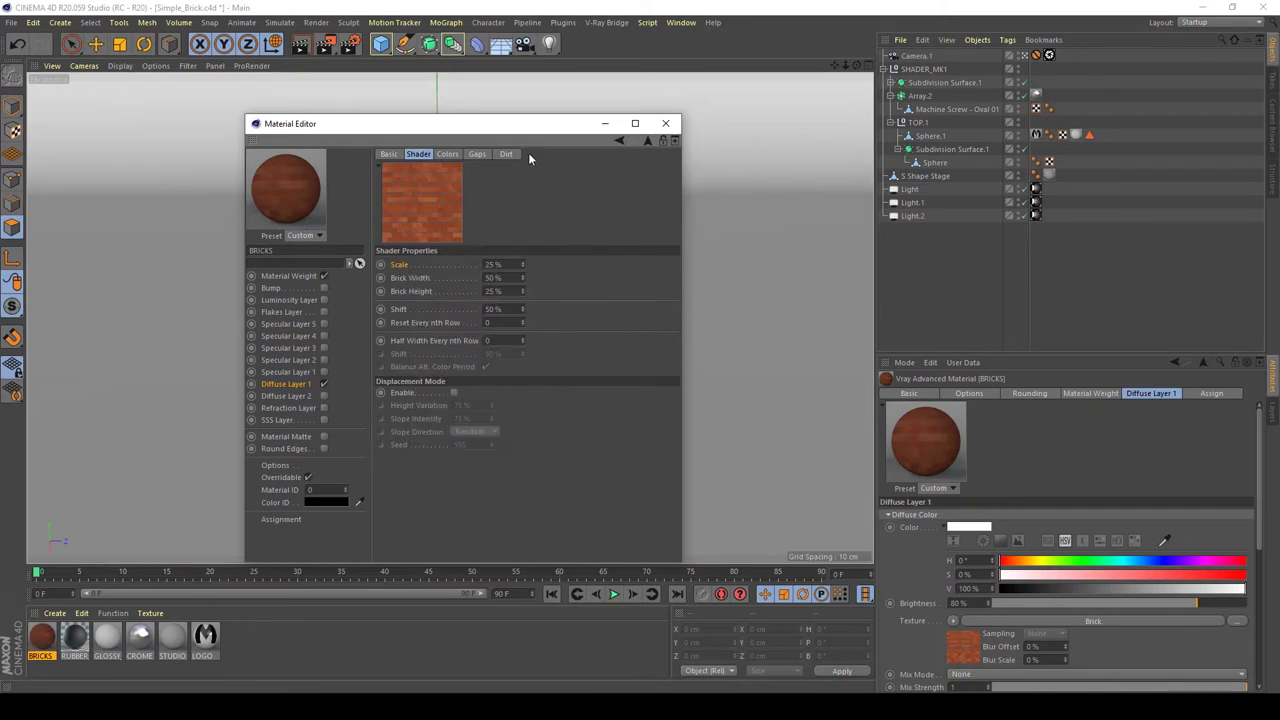
Drag the BRICKS material onto the sphere.
left_click_drag(502, 128, 391, 189)
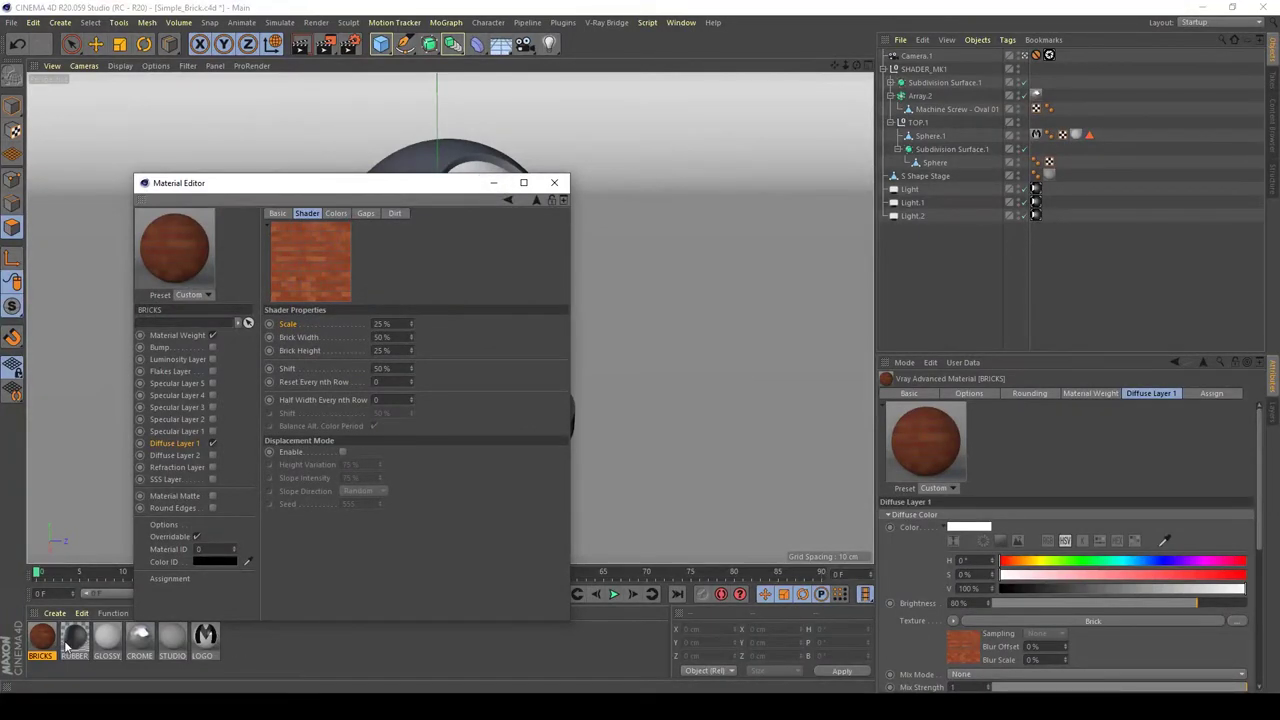
left_click_drag(447, 187, 657, 345)
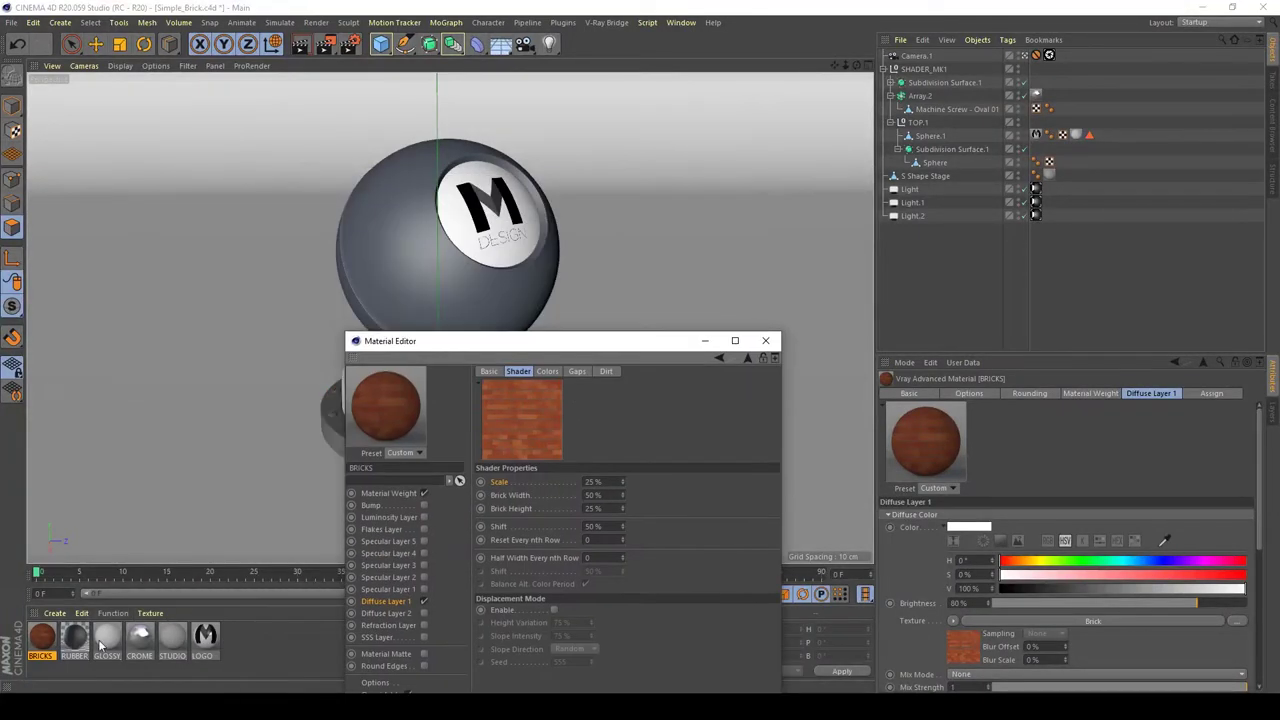
left_click_drag(357, 268, 358, 270)
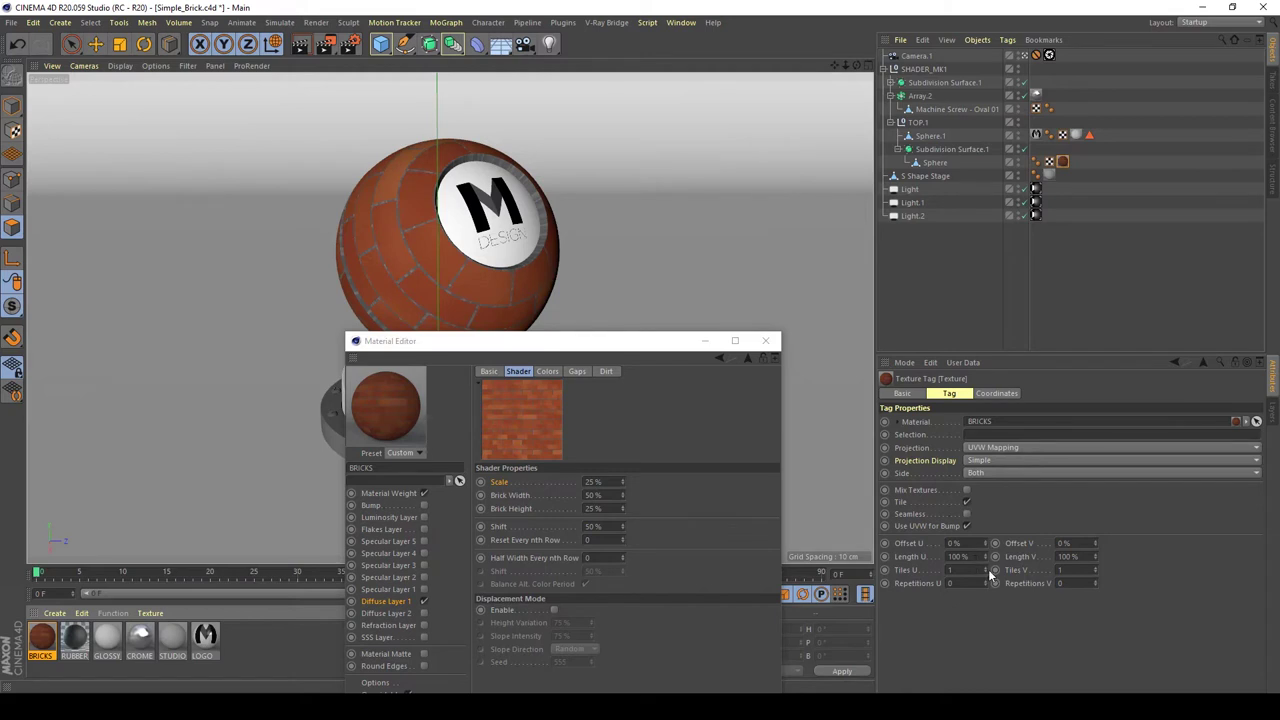
Try Cubic projection with 4 horizontal tiles on the texture tag.
left_click(984, 448)
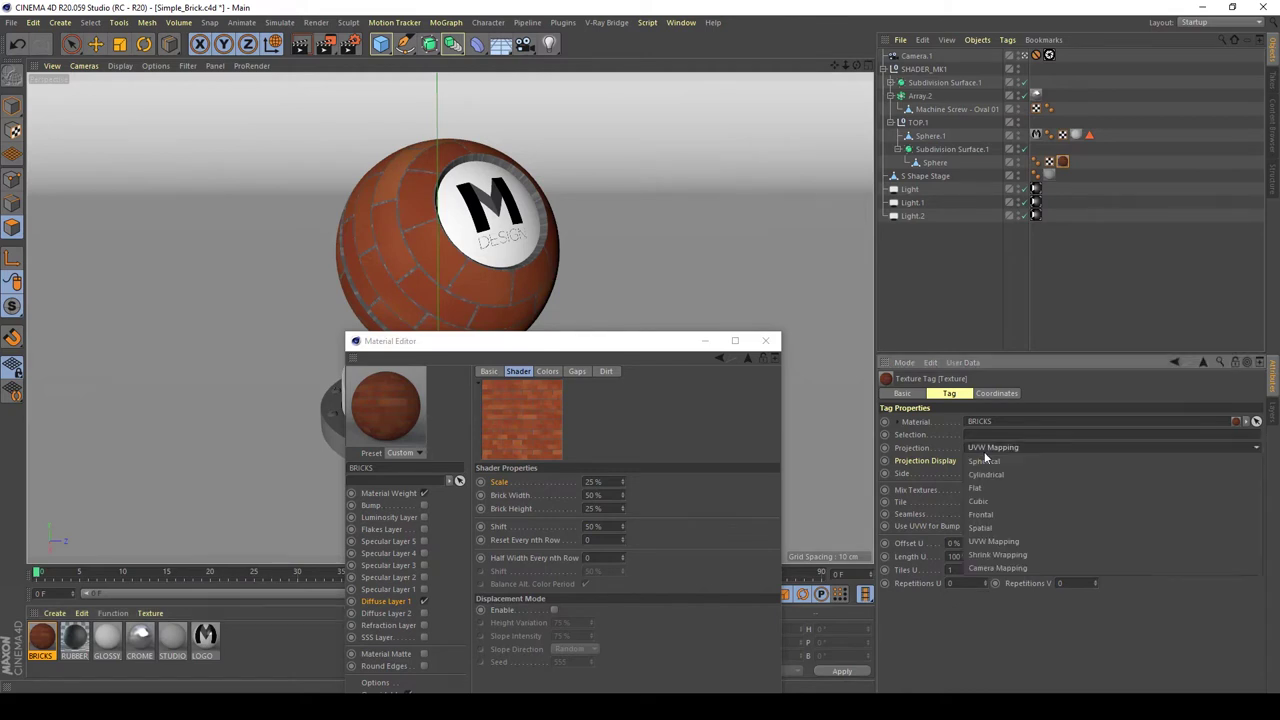
left_click(986, 500)
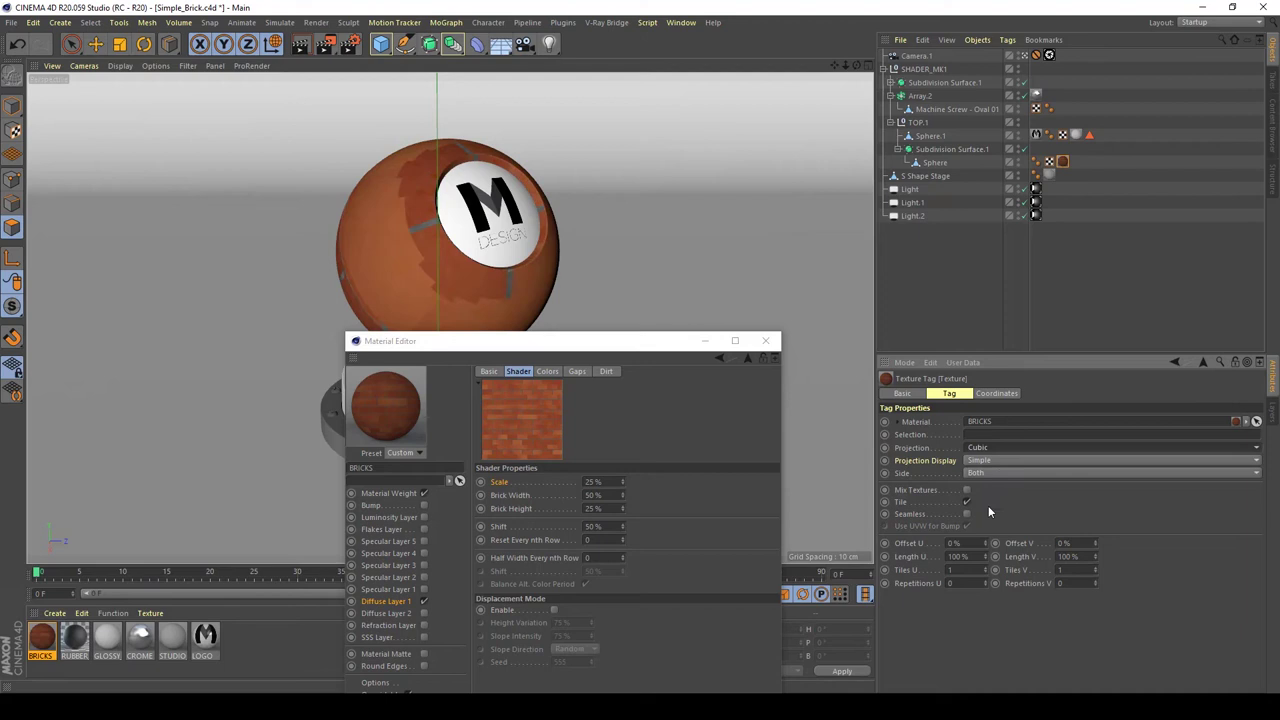
left_click(962, 569)
type("4")
key("Return")
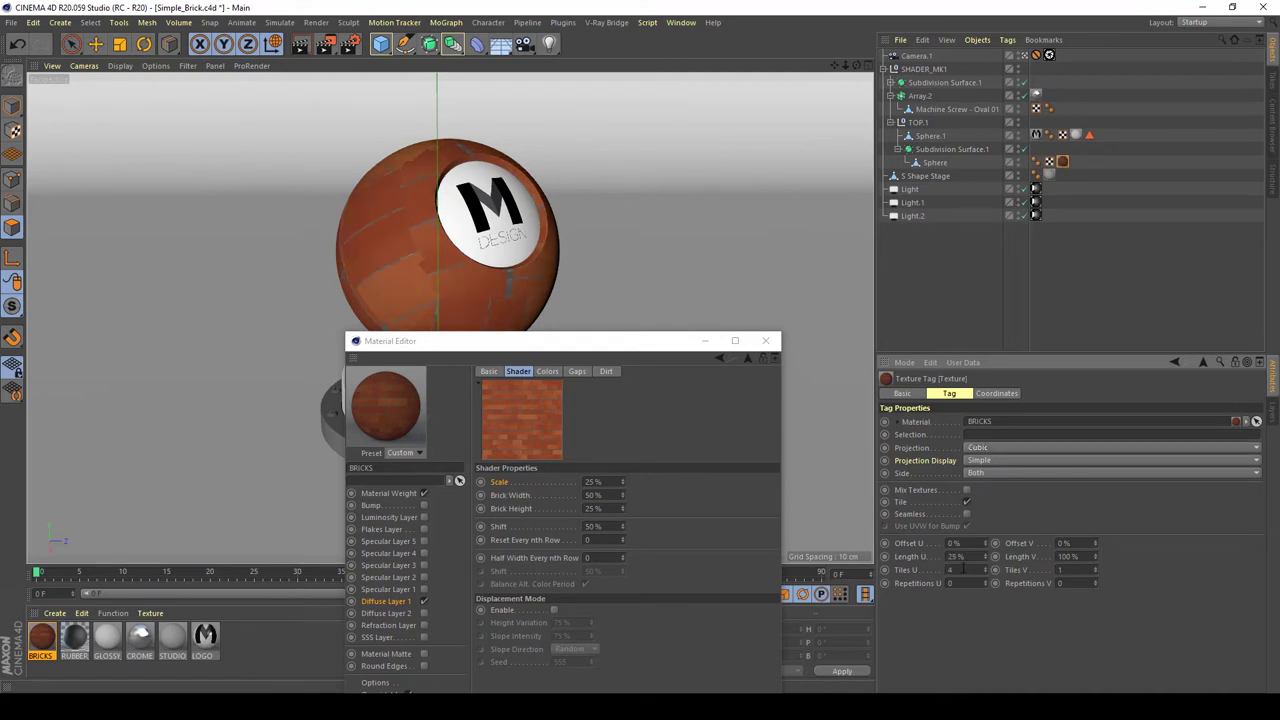
Switch the projection back to UVW Mapping and set Tiles U and V to 2.
left_click(993, 452)
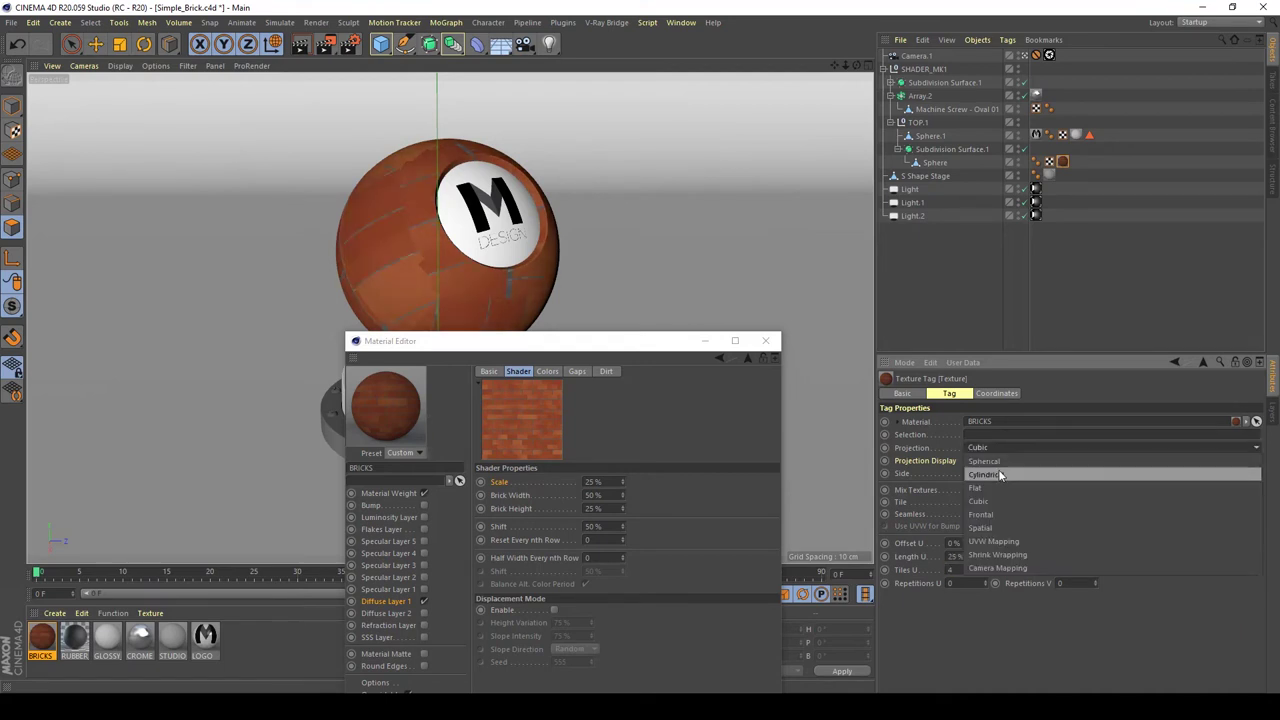
left_click(994, 541)
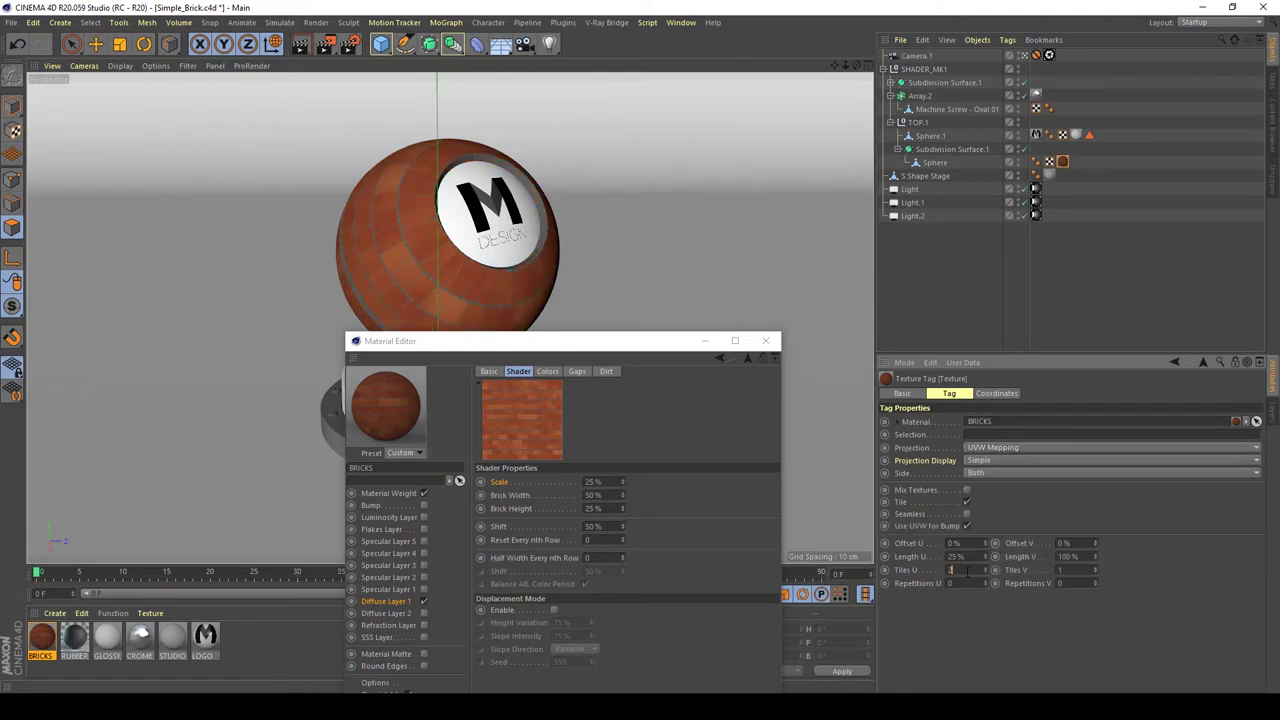
left_click(960, 570)
type("2")
key("Return")
type("2")
key("Return")
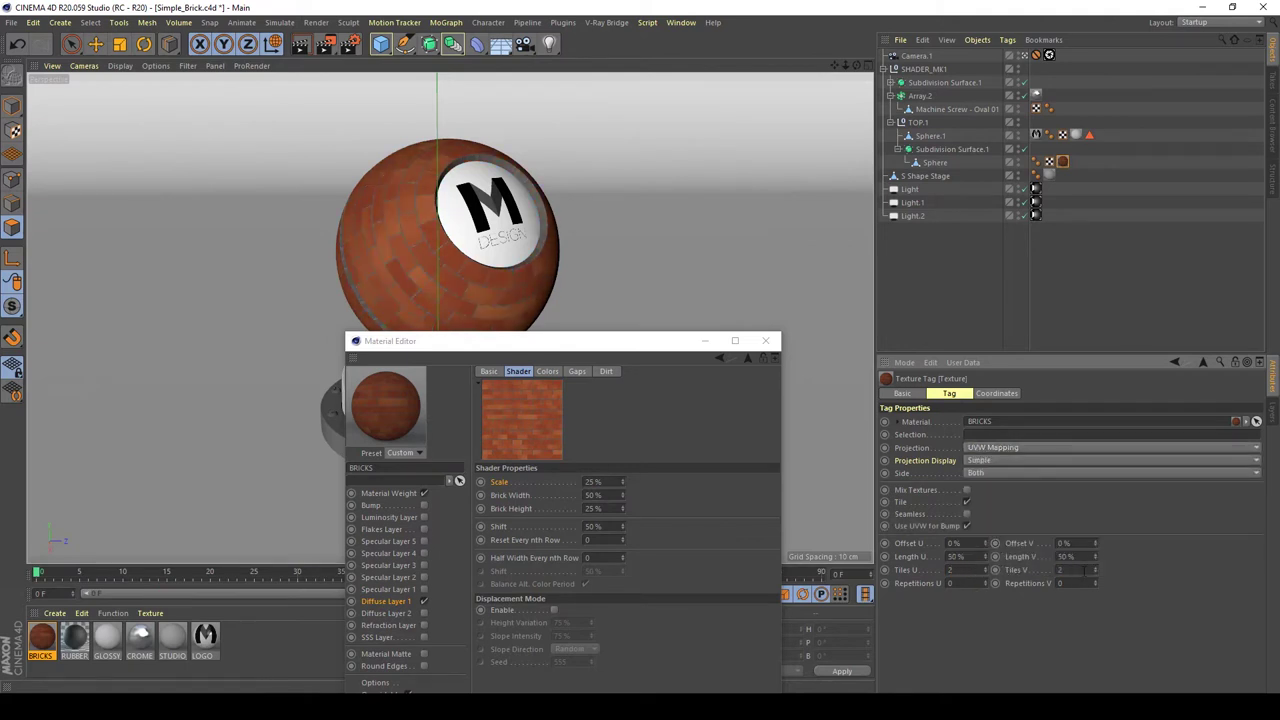
left_click_drag(532, 341, 445, 362)
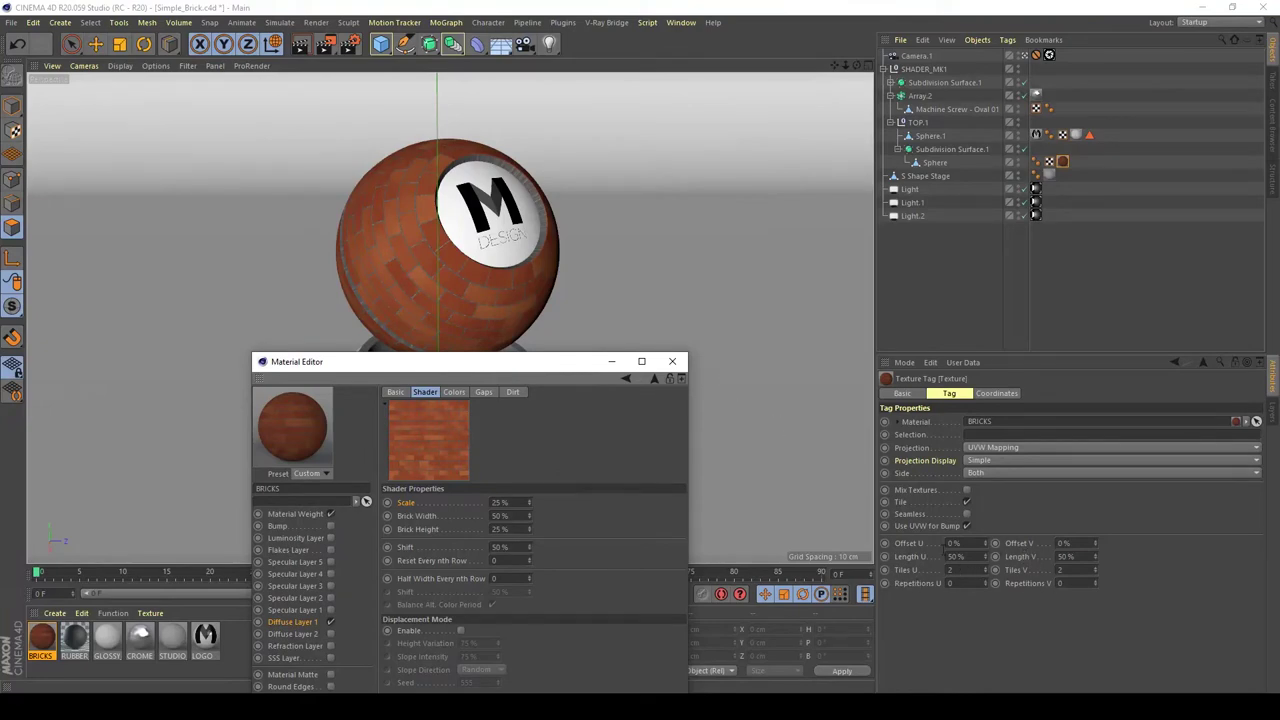
left_click_drag(464, 362, 539, 227)
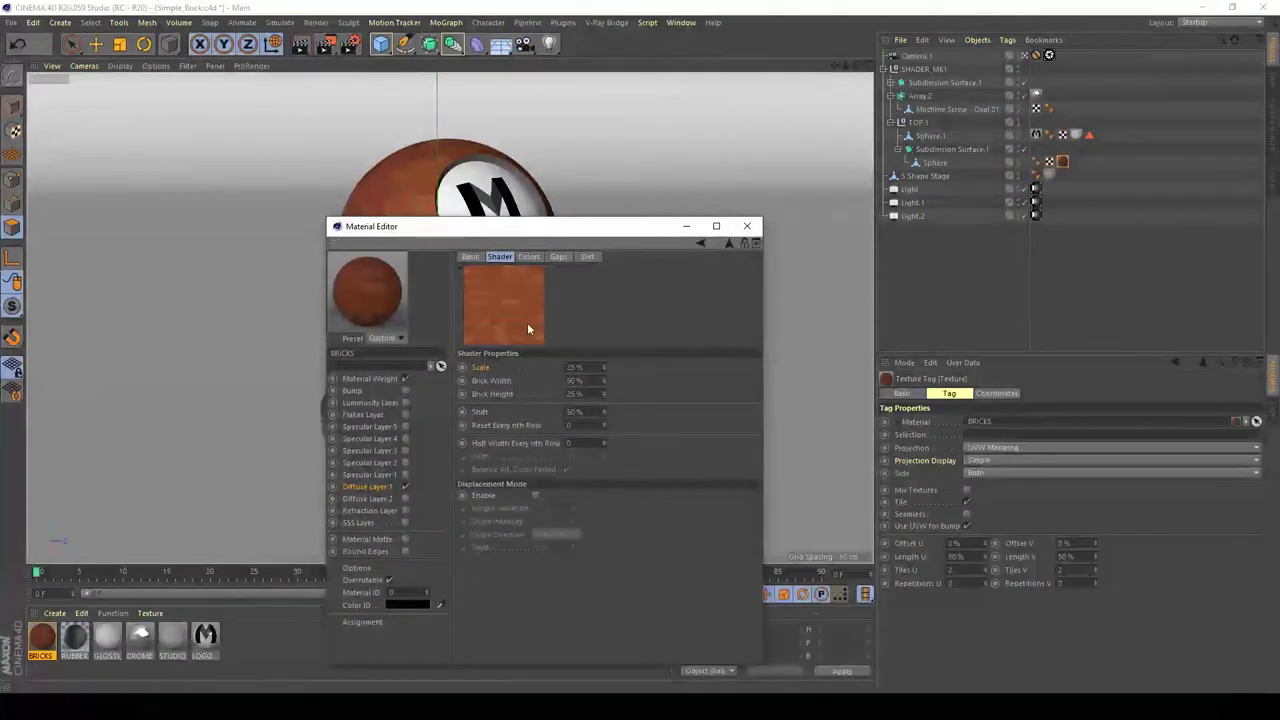
On the Dirt tab, enable dirt and compare it on the bricks and gaps.
left_click(586, 257)
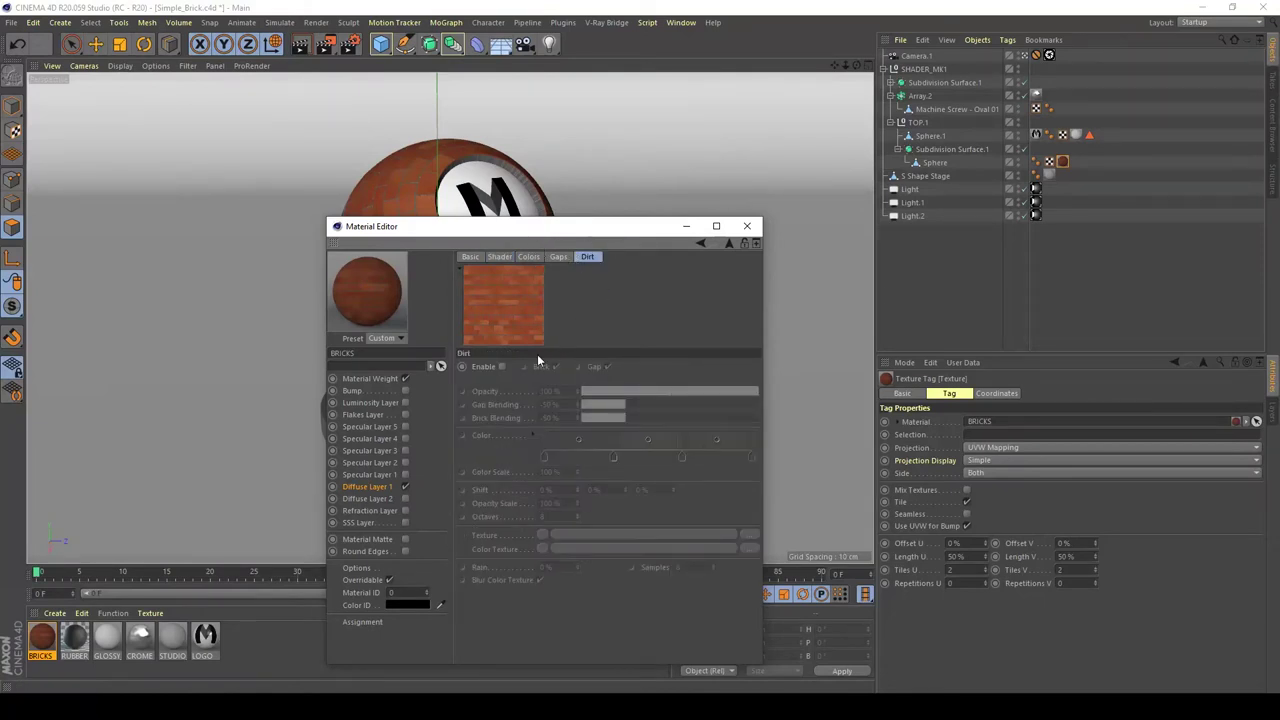
left_click(502, 367)
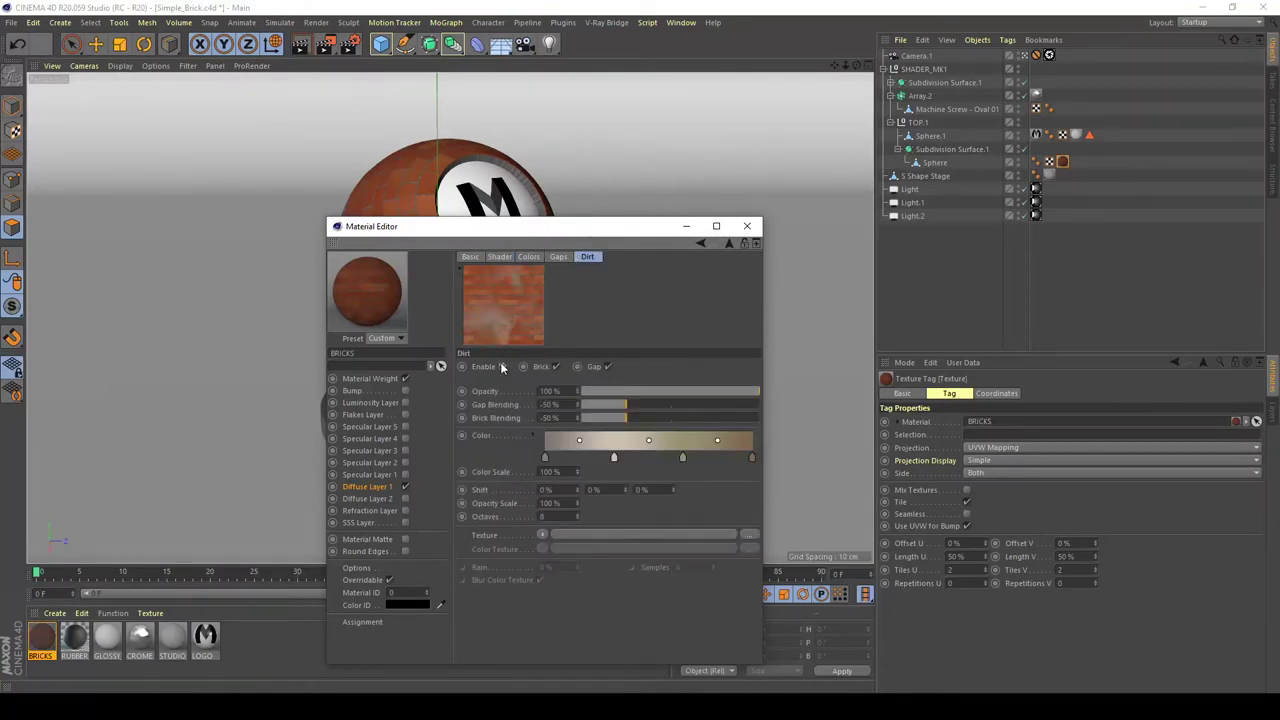
left_click(556, 367)
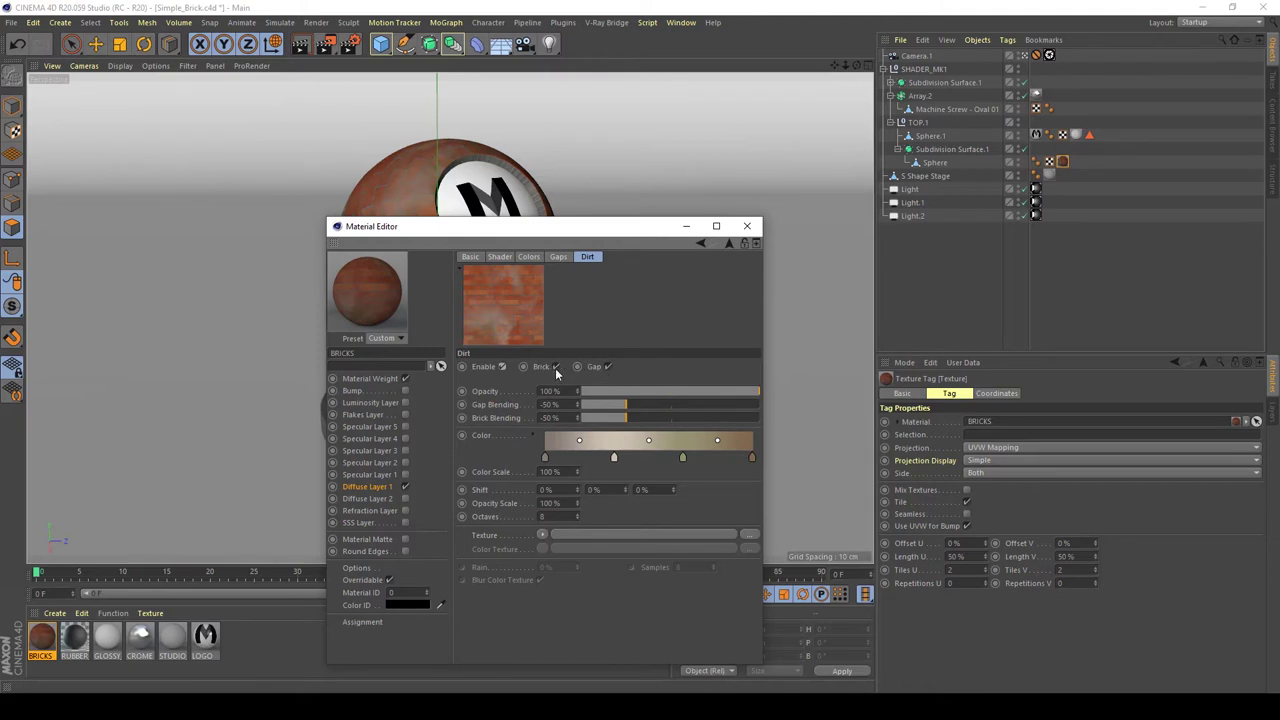
left_click(503, 367)
left_click(503, 367)
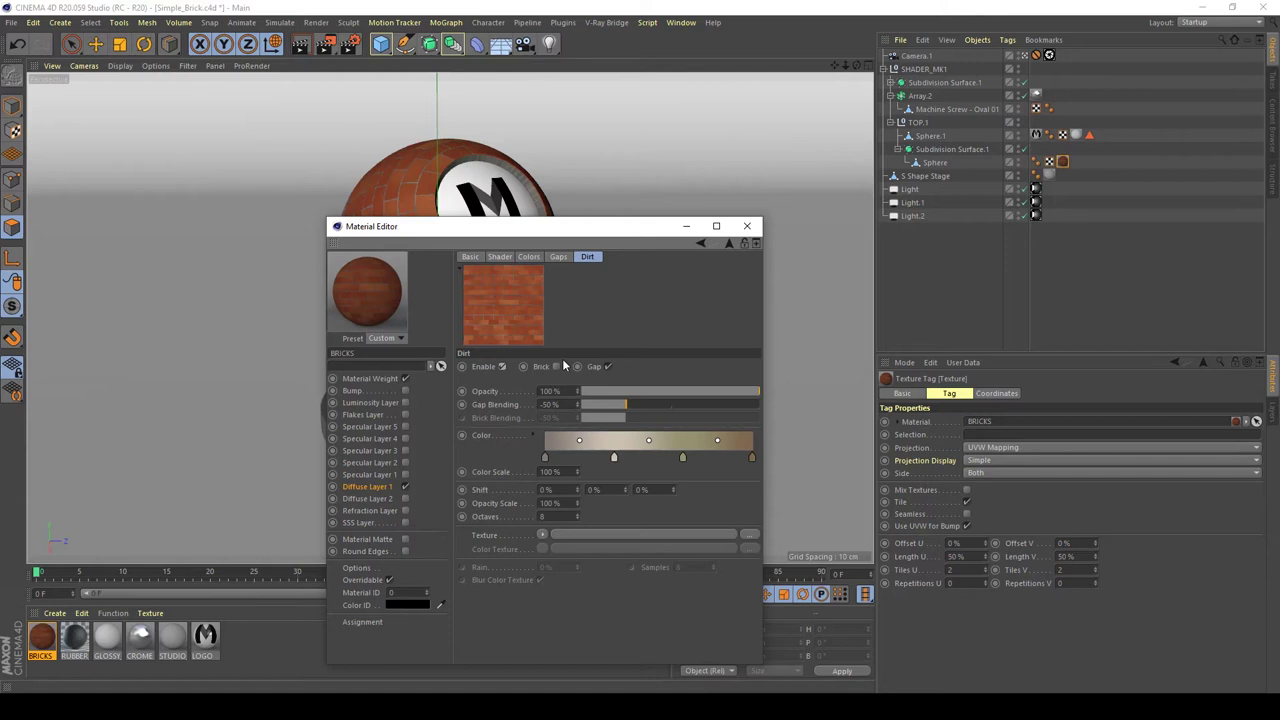
left_click(555, 367)
left_click(608, 367)
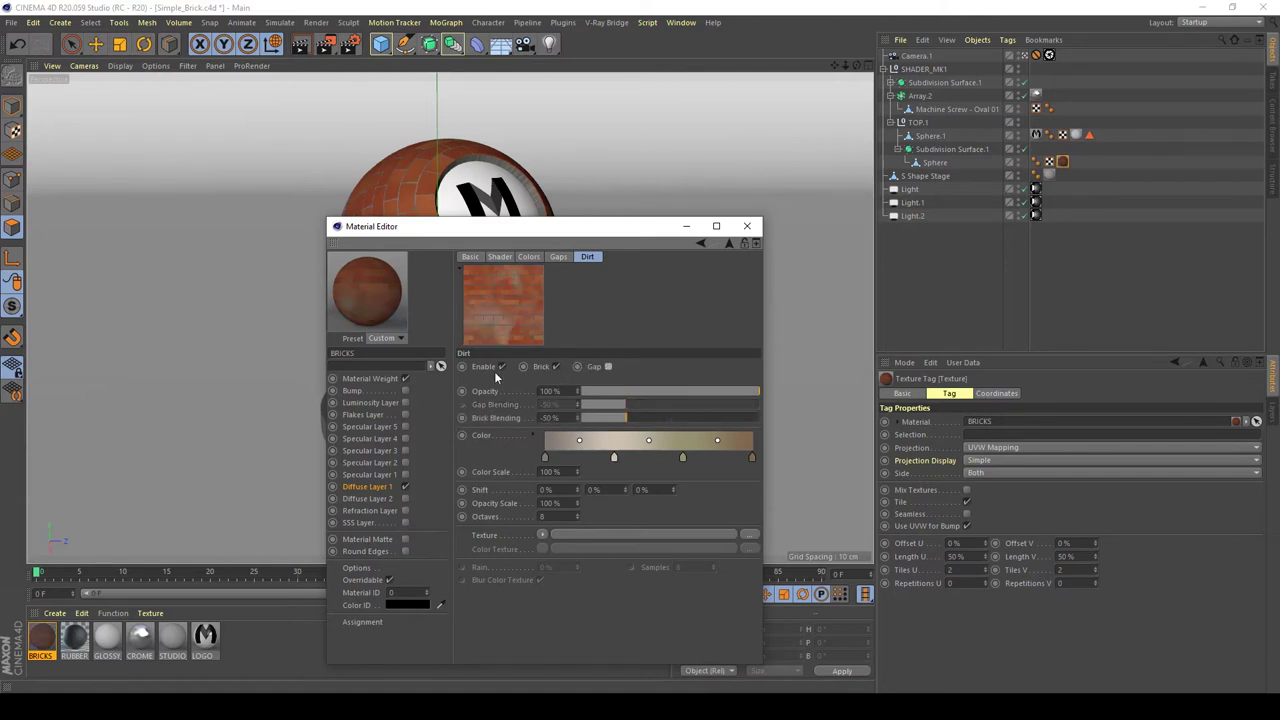
left_click(501, 367)
left_click(501, 367)
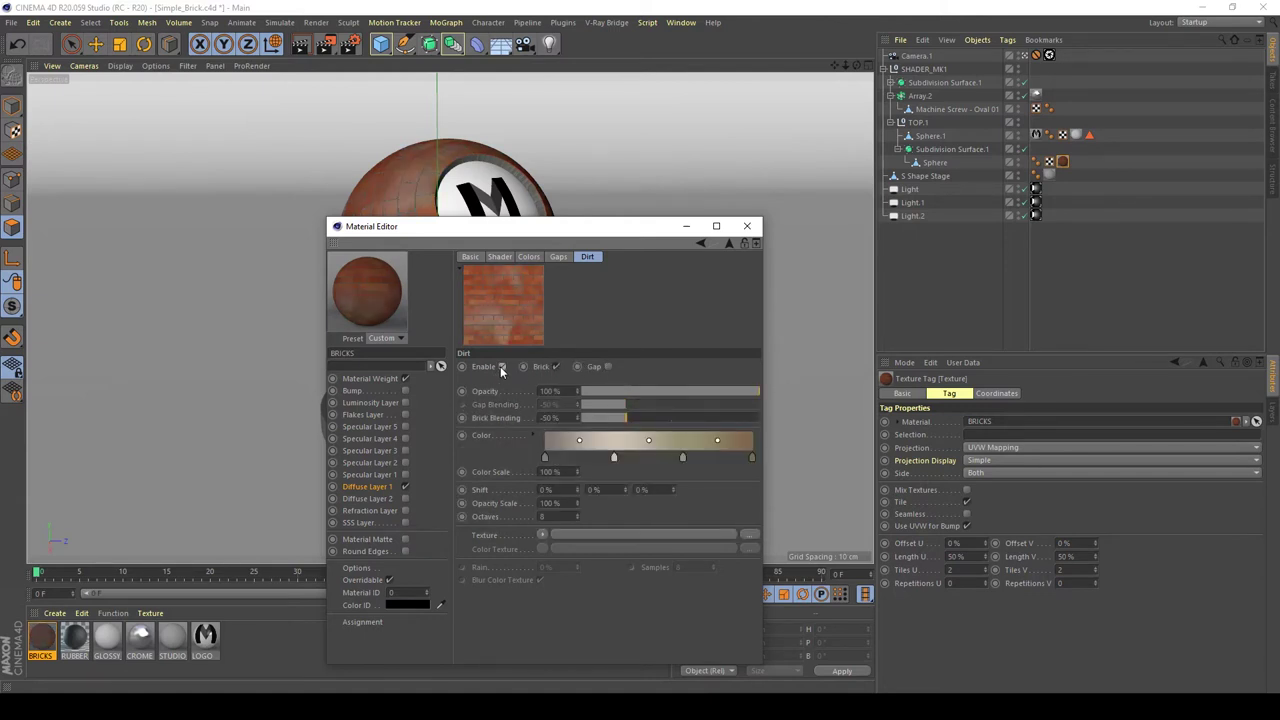
Use a Noise shader as the dirt texture, lower its opacity to 28%, then turn dirt off.
left_click(544, 536)
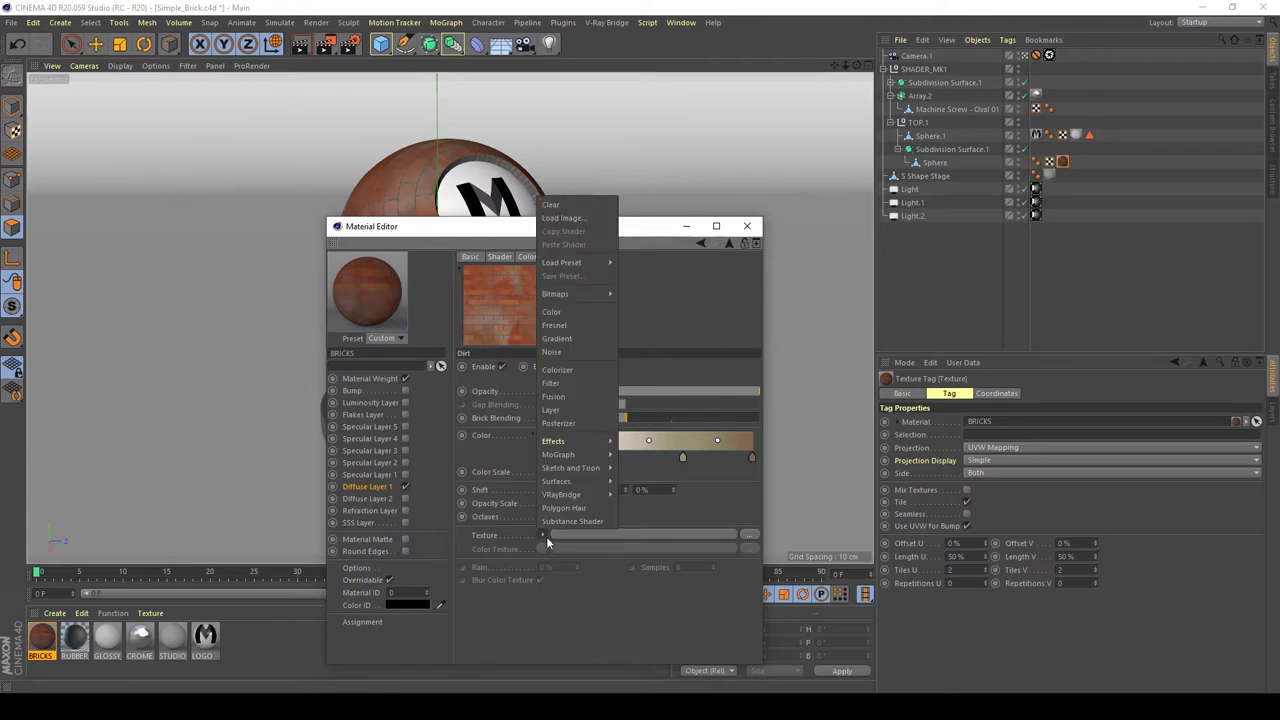
left_click(551, 352)
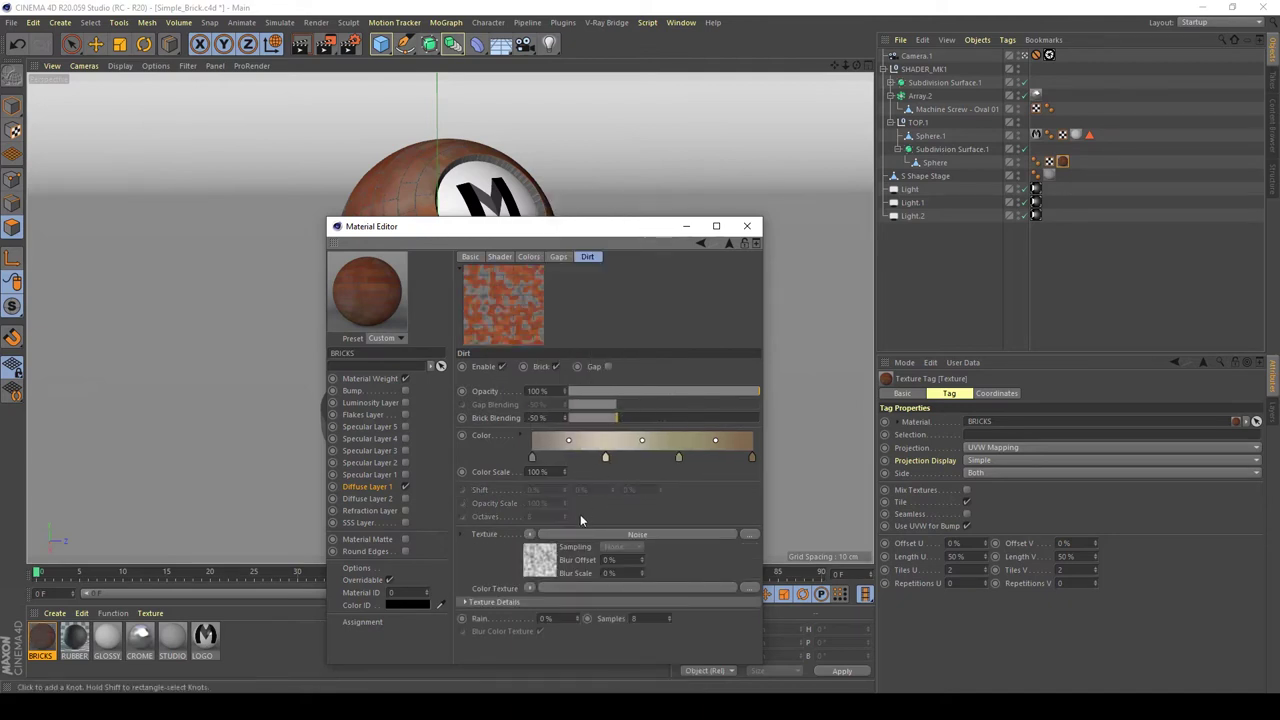
left_click_drag(430, 228, 742, 151)
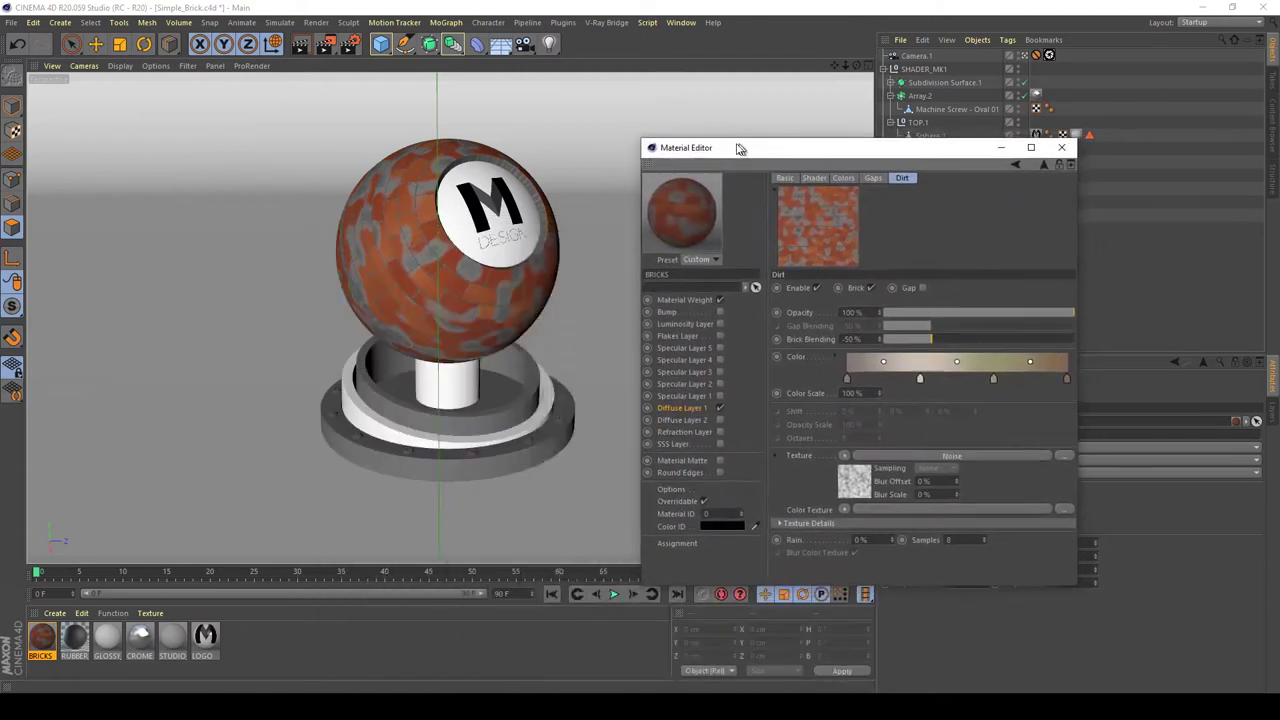
left_click_drag(988, 314, 934, 313)
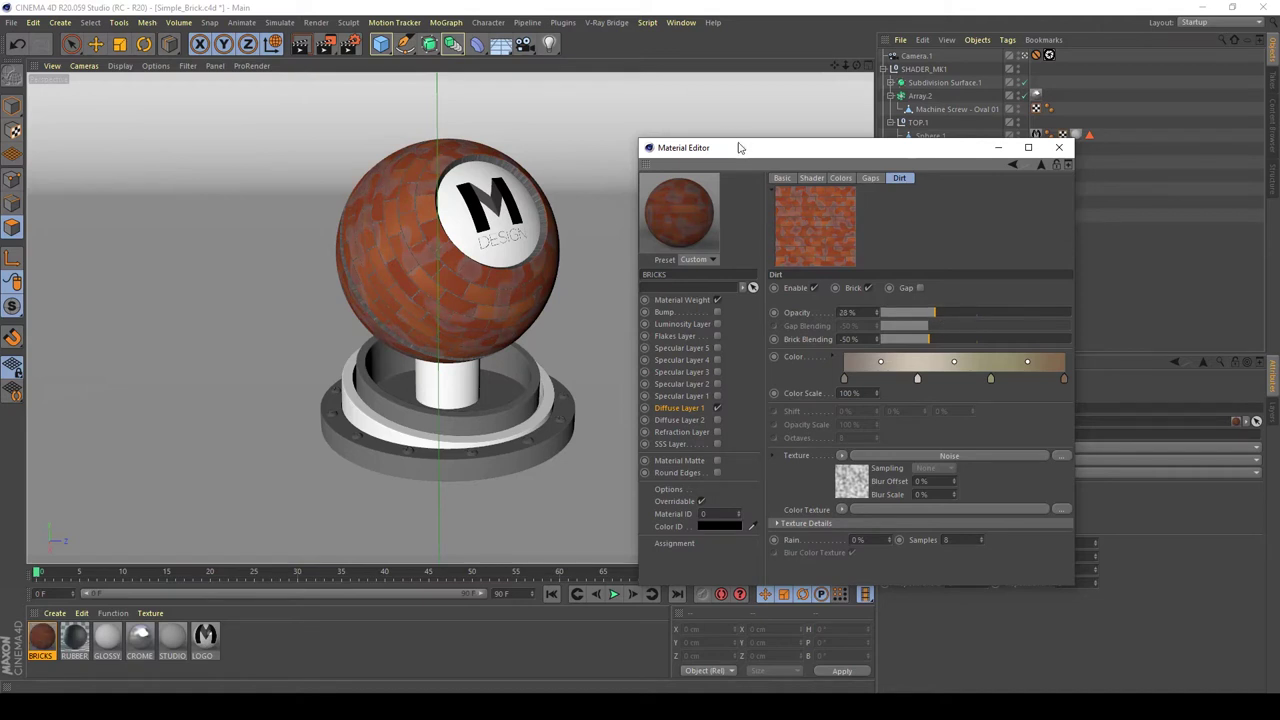
left_click(813, 288)
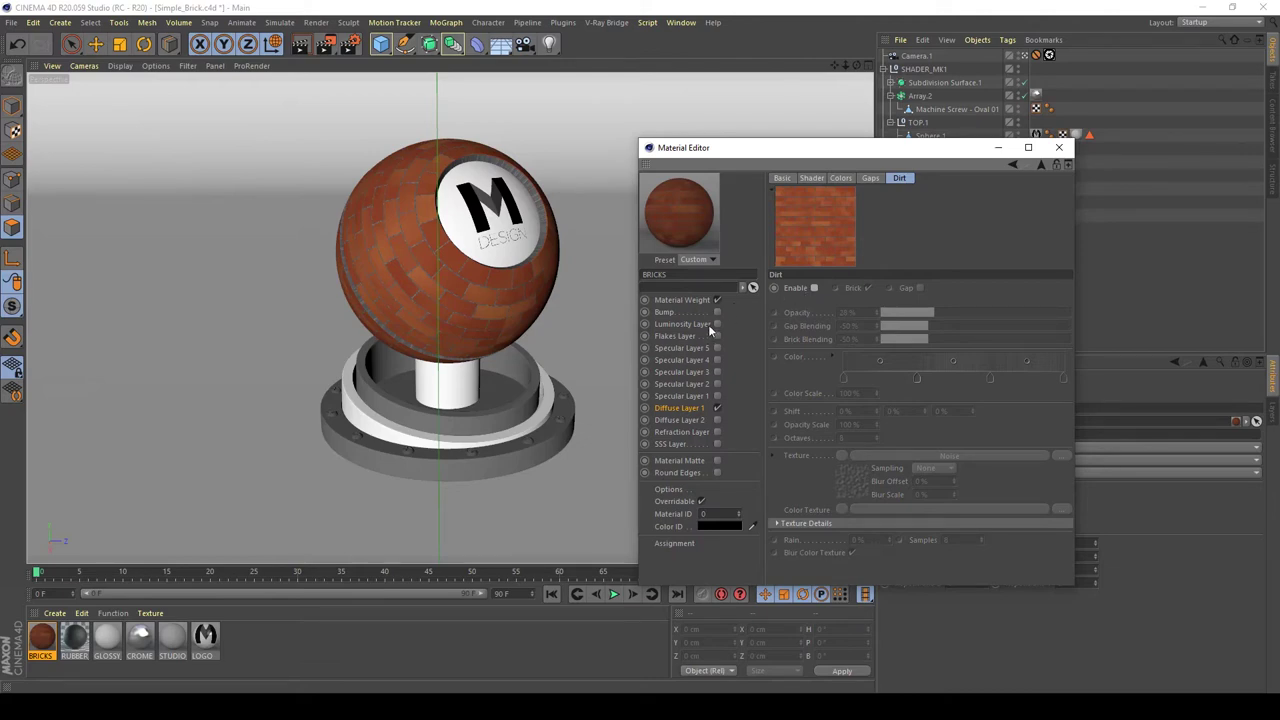
Switch the render settings to the VRAY_3.7 setup and close the editor windows.
left_click(346, 52)
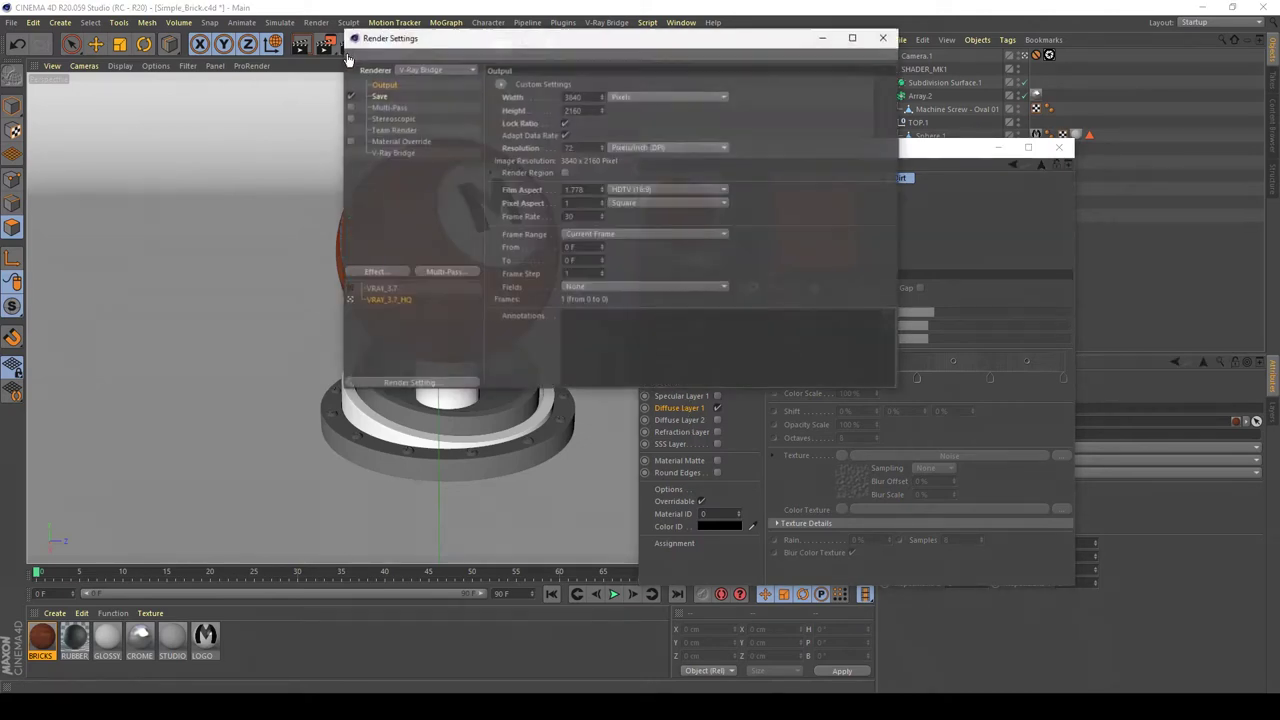
left_click(347, 289)
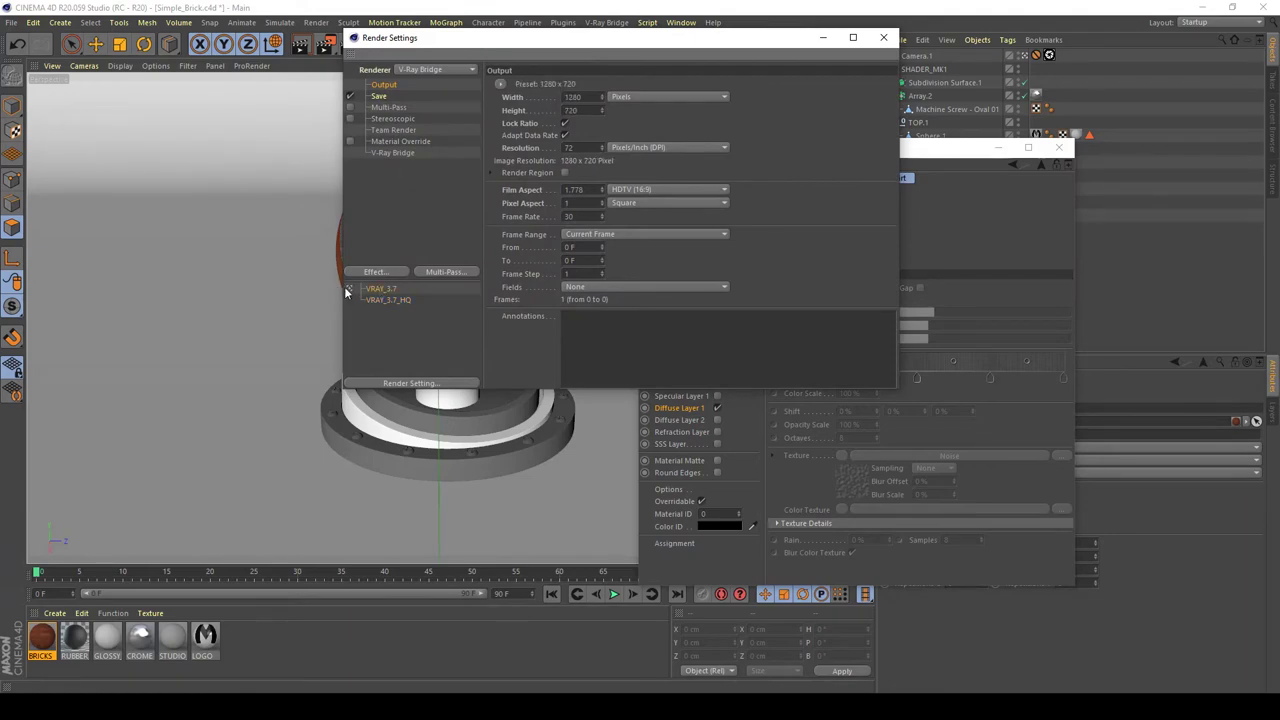
left_click(884, 37)
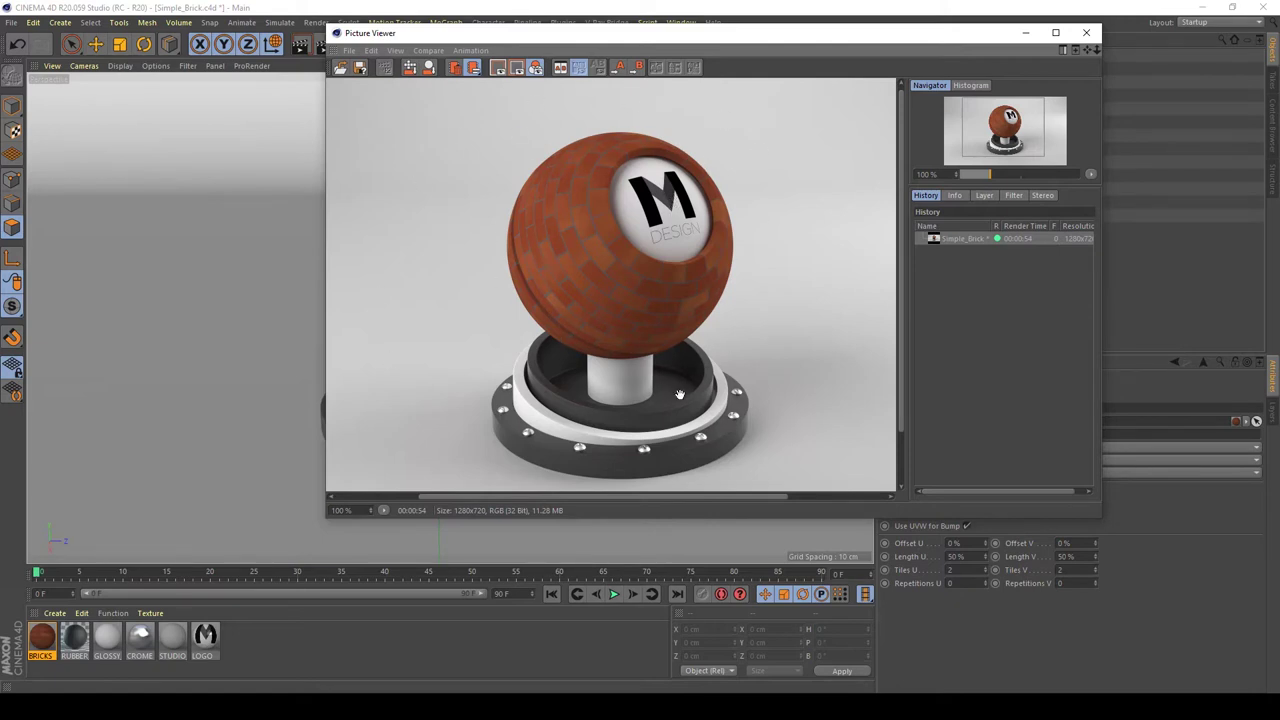
Copy the Brick shader from BRICKS' diffuse texture and paste it into the Bump texture.
left_click(1086, 33)
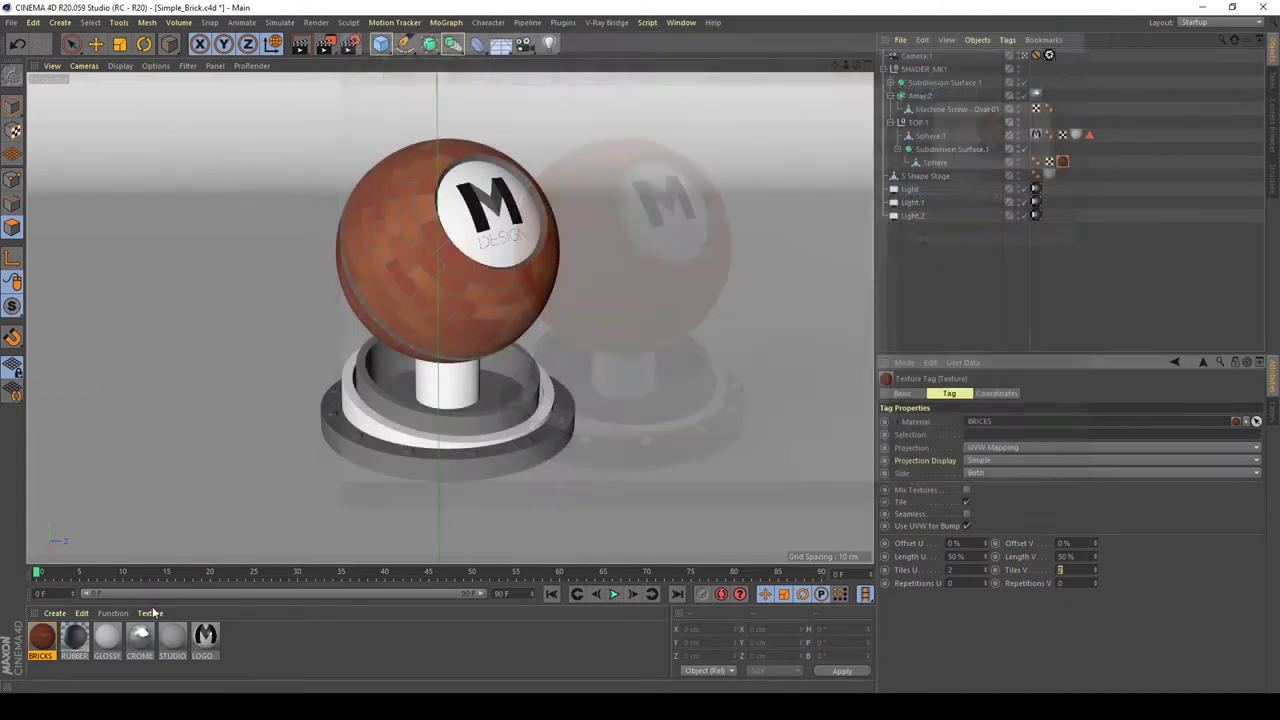
left_click(46, 648)
double_click(44, 640)
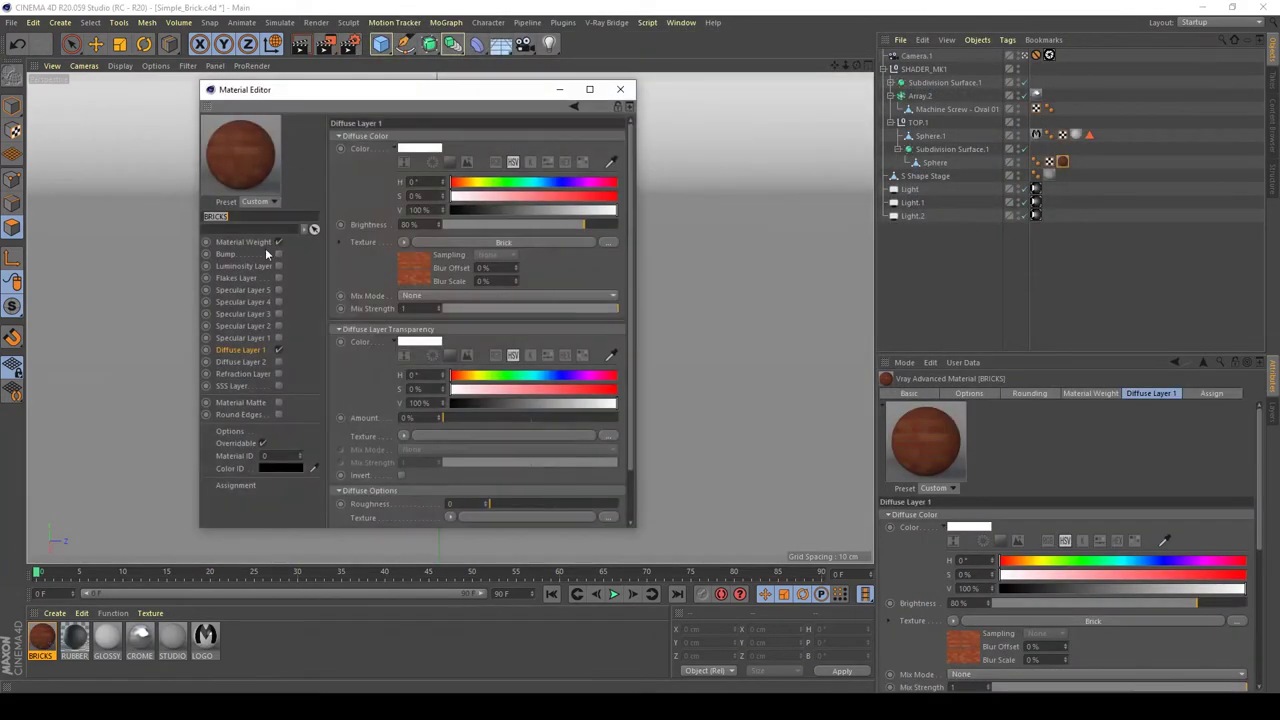
right_click(366, 243)
left_click(414, 286)
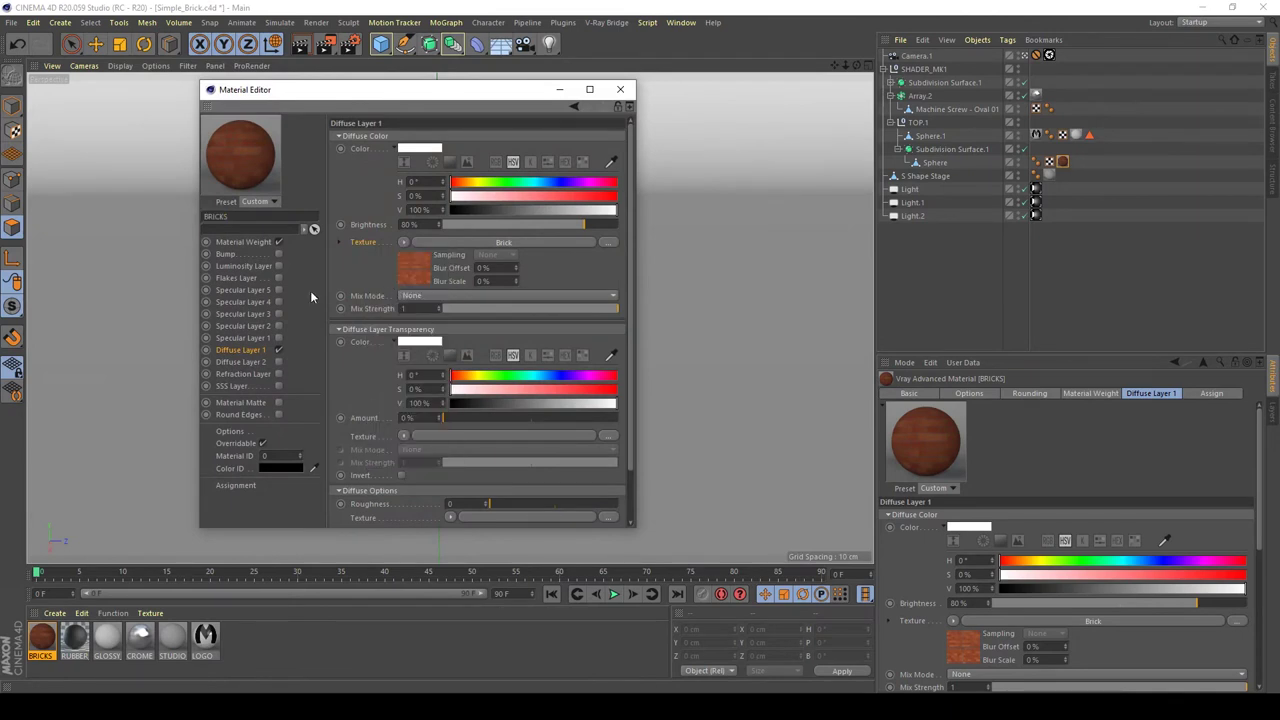
left_click(234, 255)
right_click(376, 183)
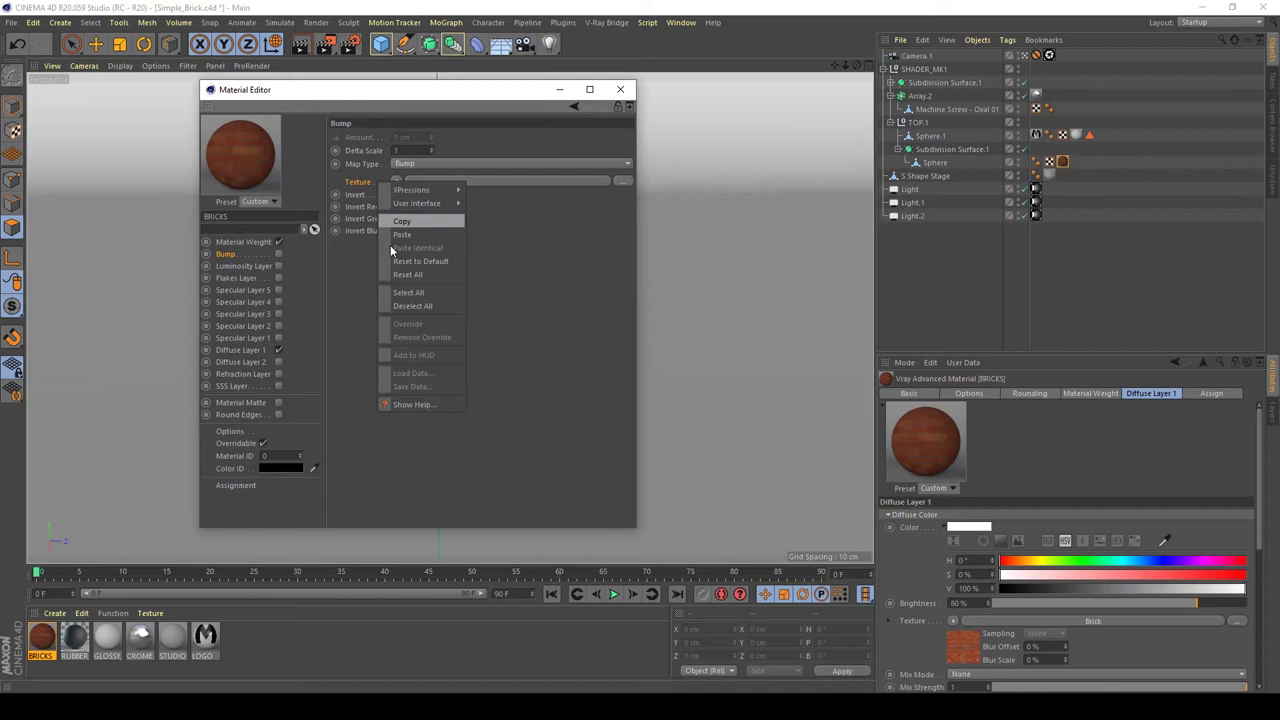
left_click(403, 229)
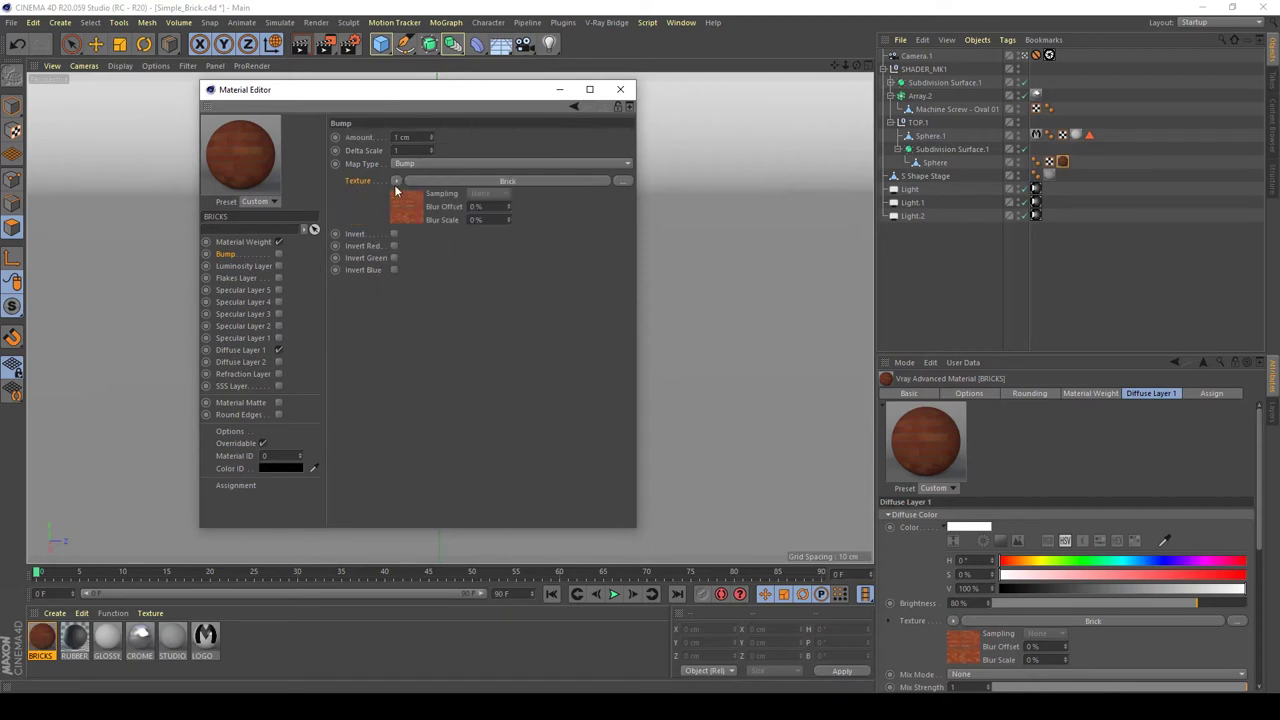
Enable displacement in the bump Brick shader, with Height Variation and Slope Intensity at 0%.
left_click(396, 180)
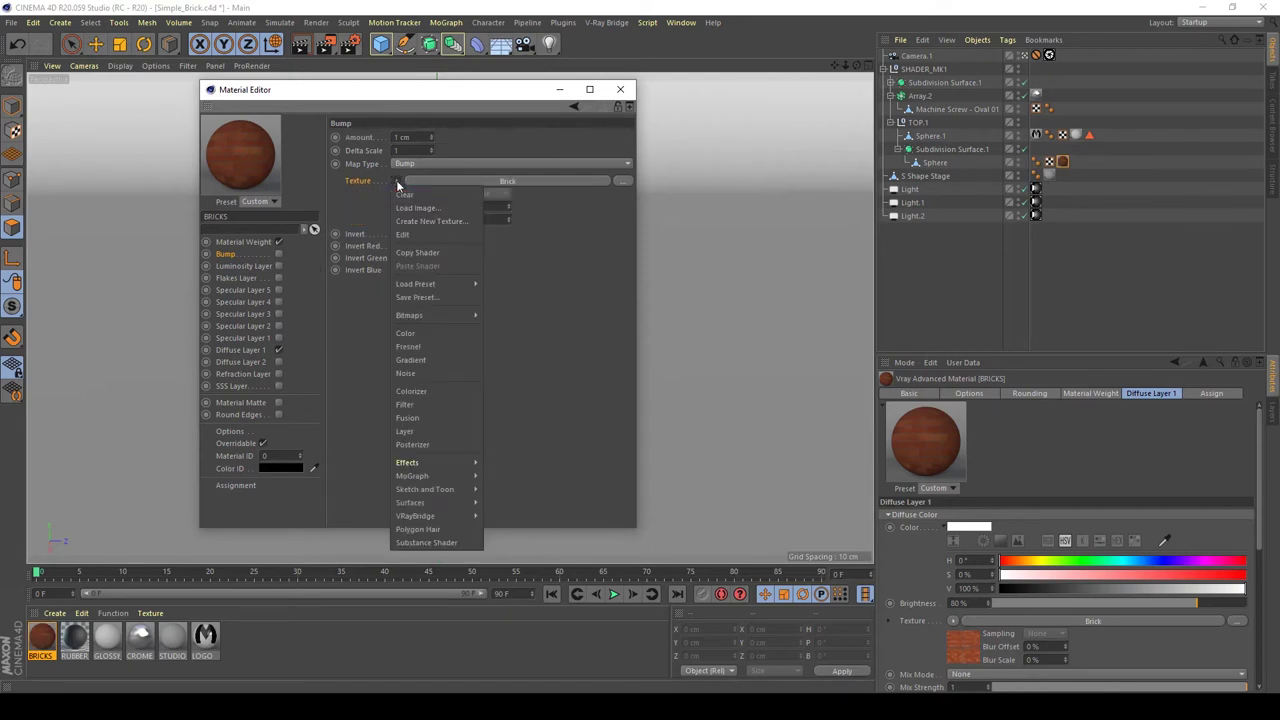
key("Escape")
left_click(415, 203)
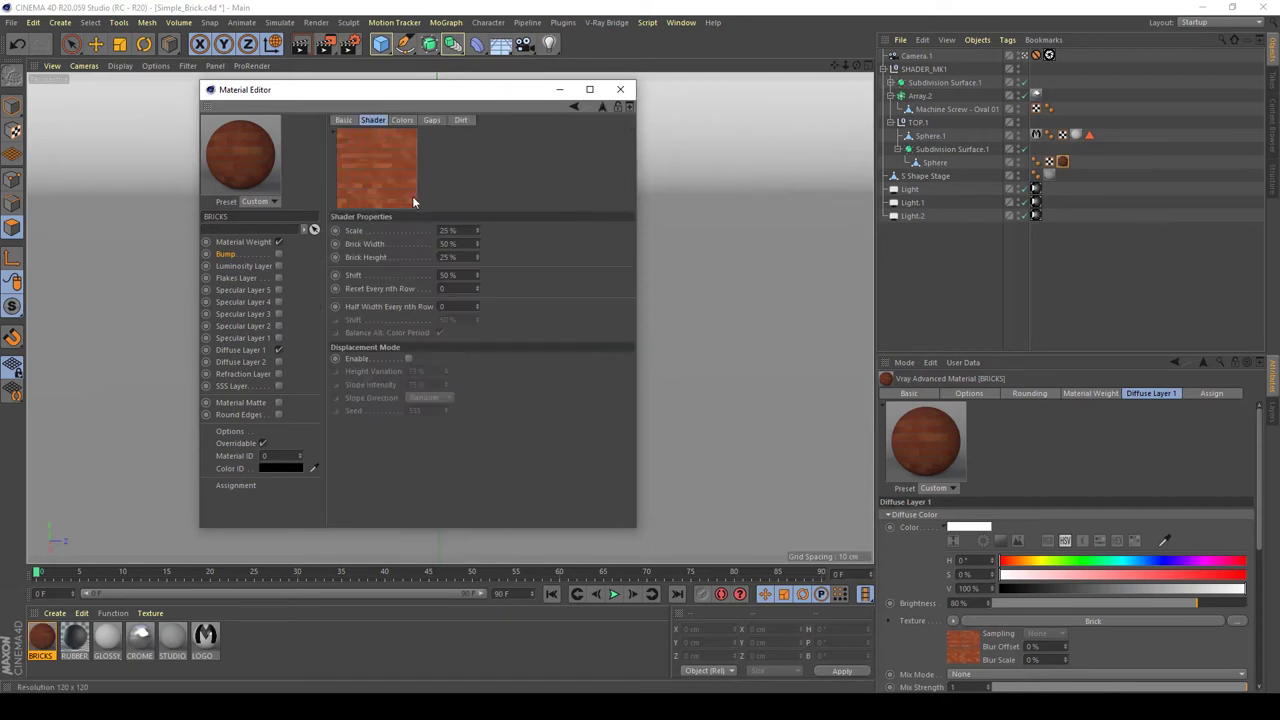
left_click(409, 358)
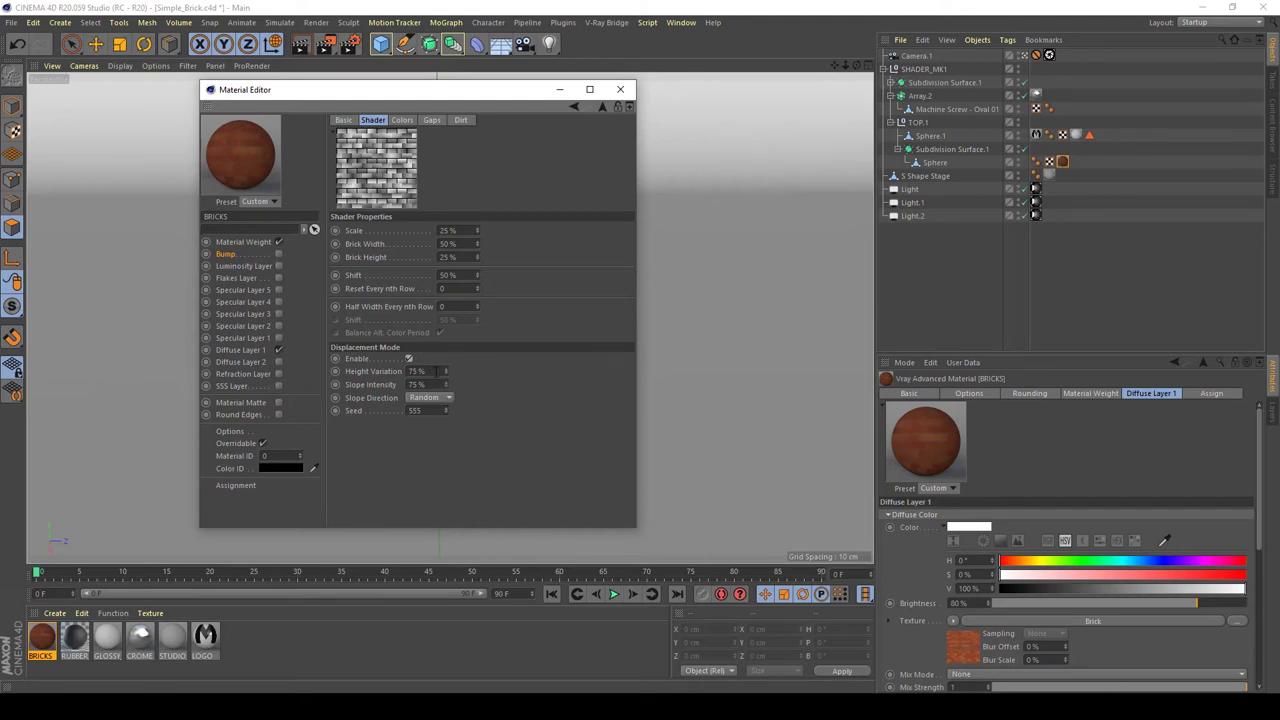
left_click(440, 369)
type("0")
key("Return")
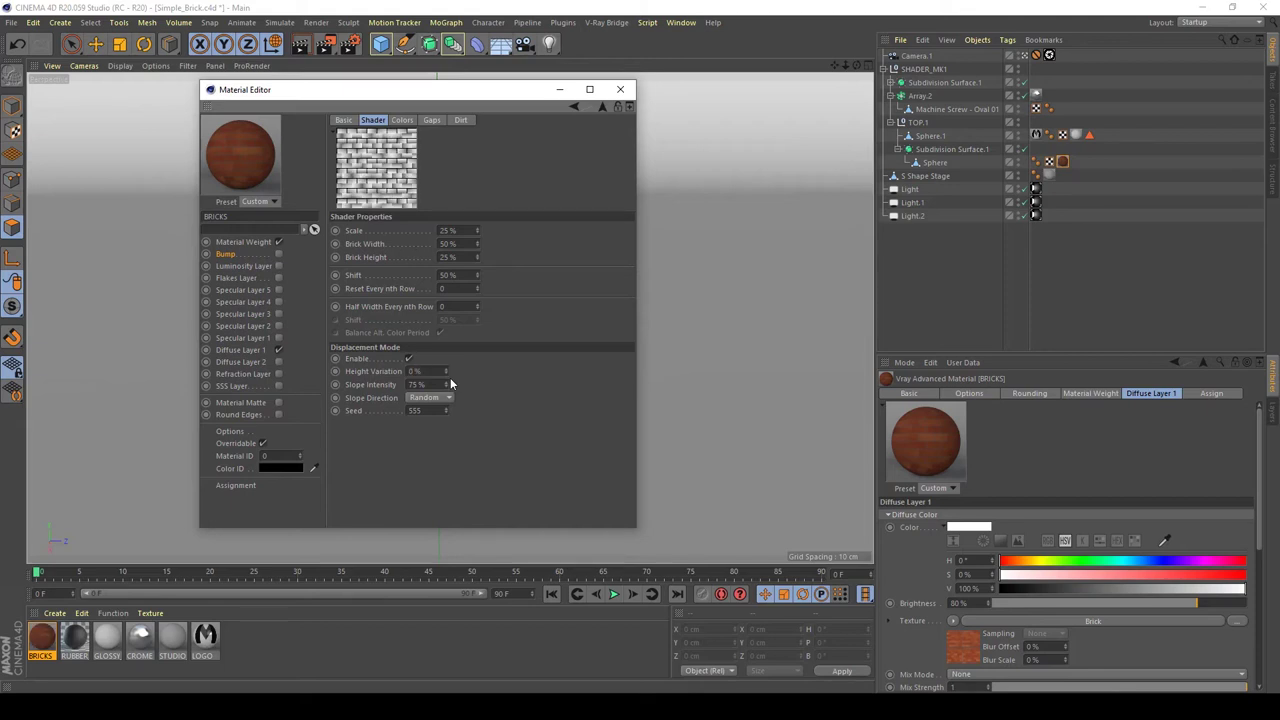
double_click(418, 384)
type("0")
key("Return")
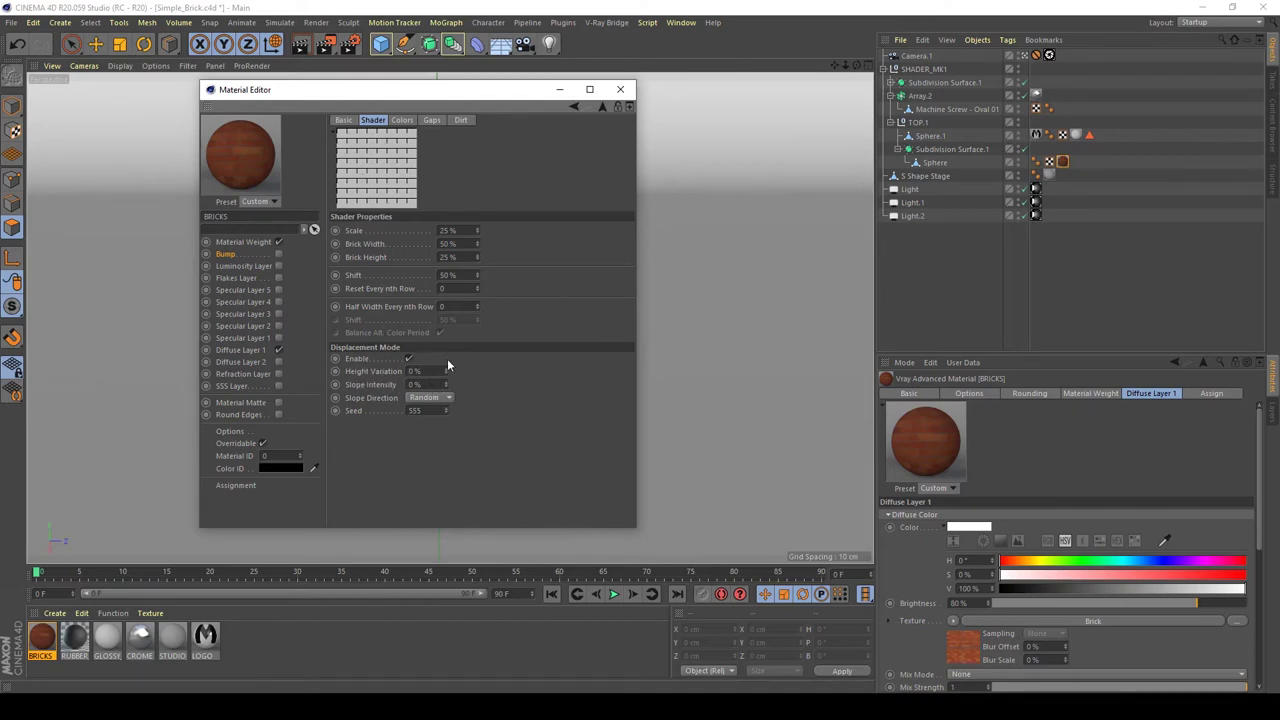
Raise Slope Intensity and Height Variation to 25%, enable Bump, and render the ball.
right_click(388, 176)
left_click(376, 174)
right_click(364, 158)
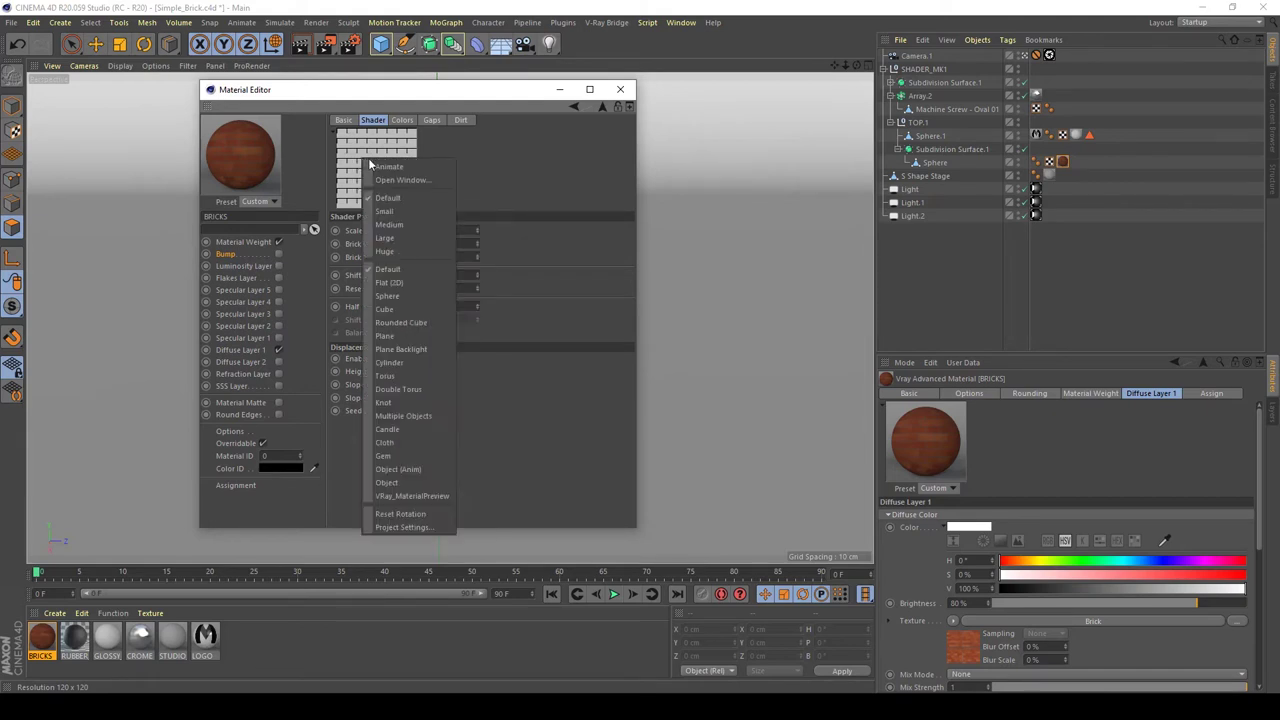
left_click(390, 166)
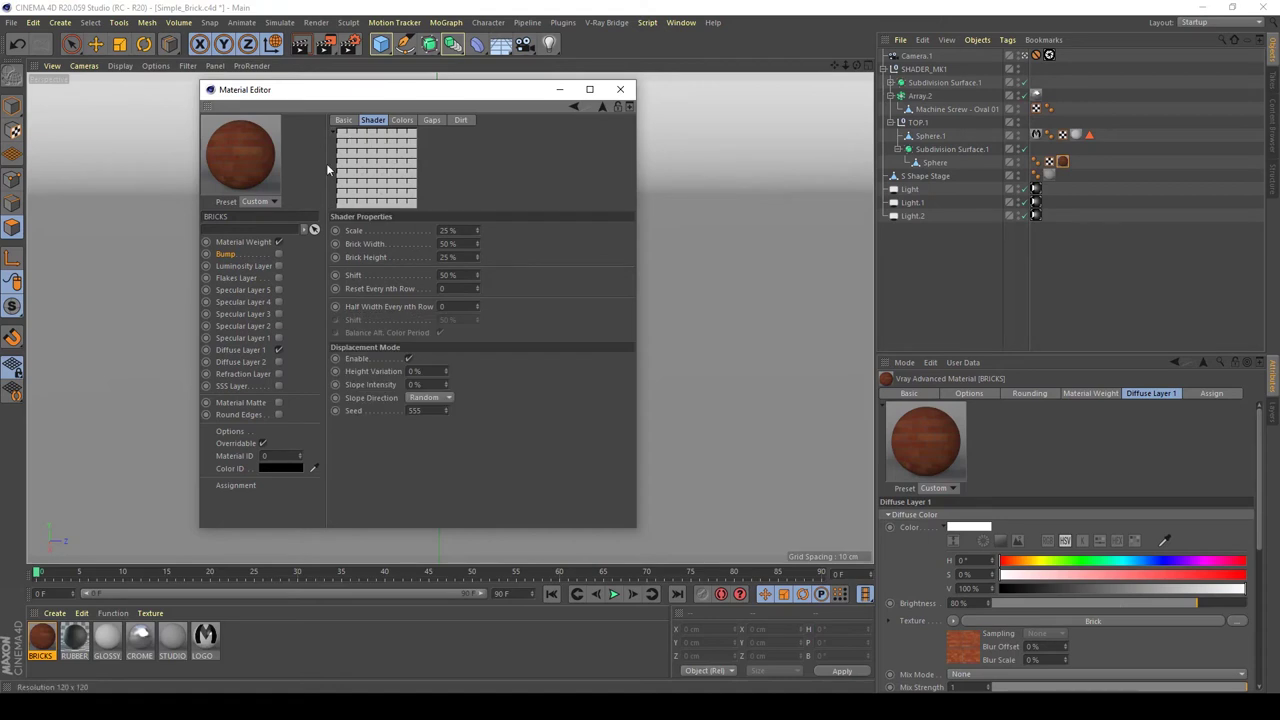
double_click(416, 384)
type("25")
key("Return")
left_click(432, 367)
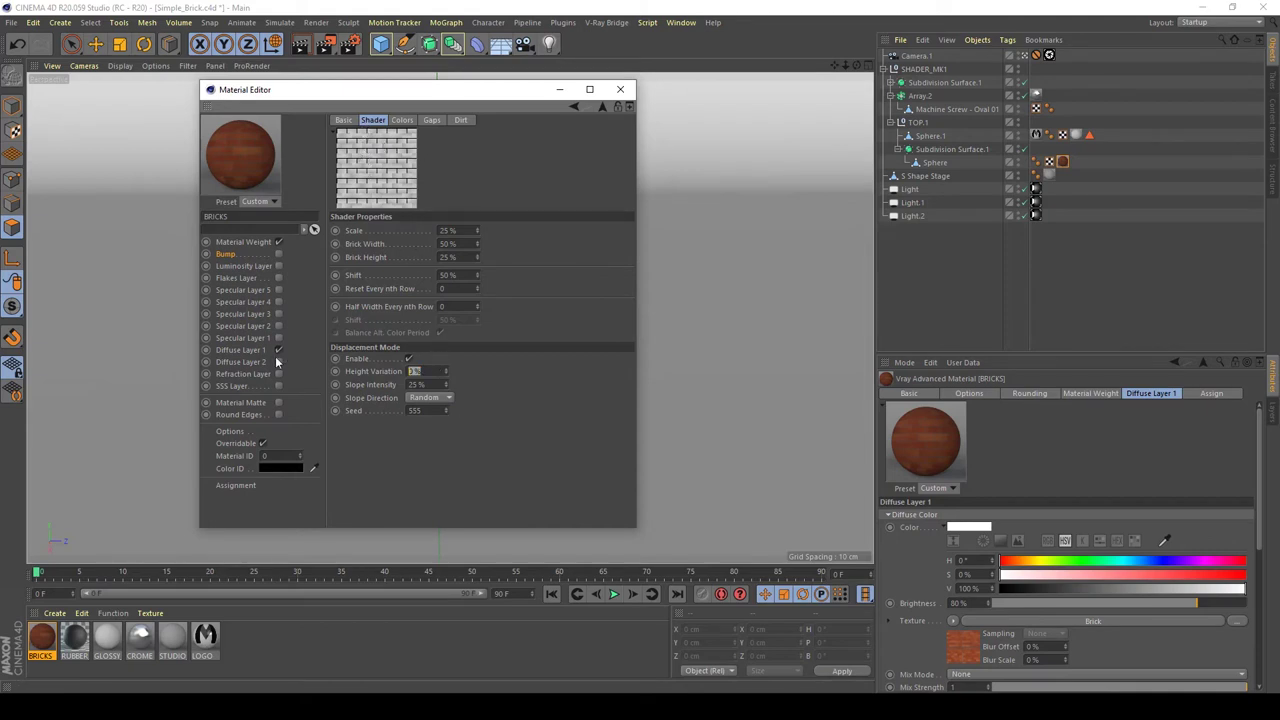
type("25")
key("Return")
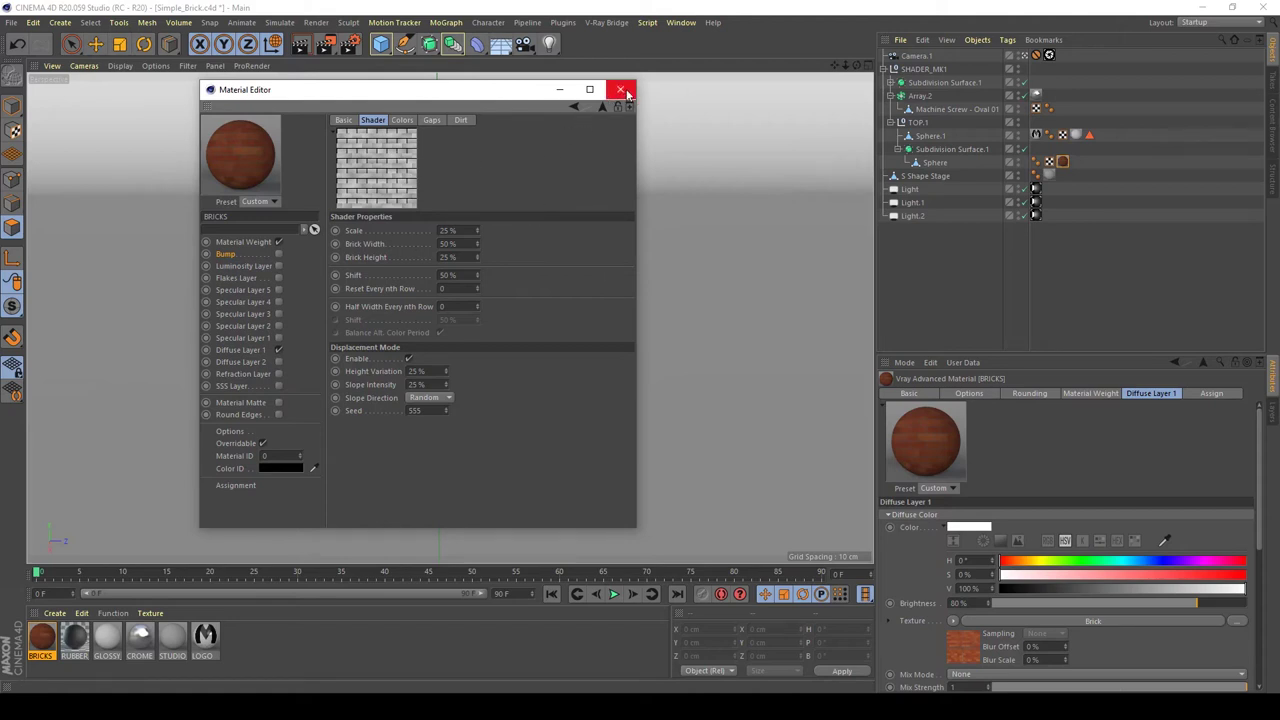
left_click(280, 254)
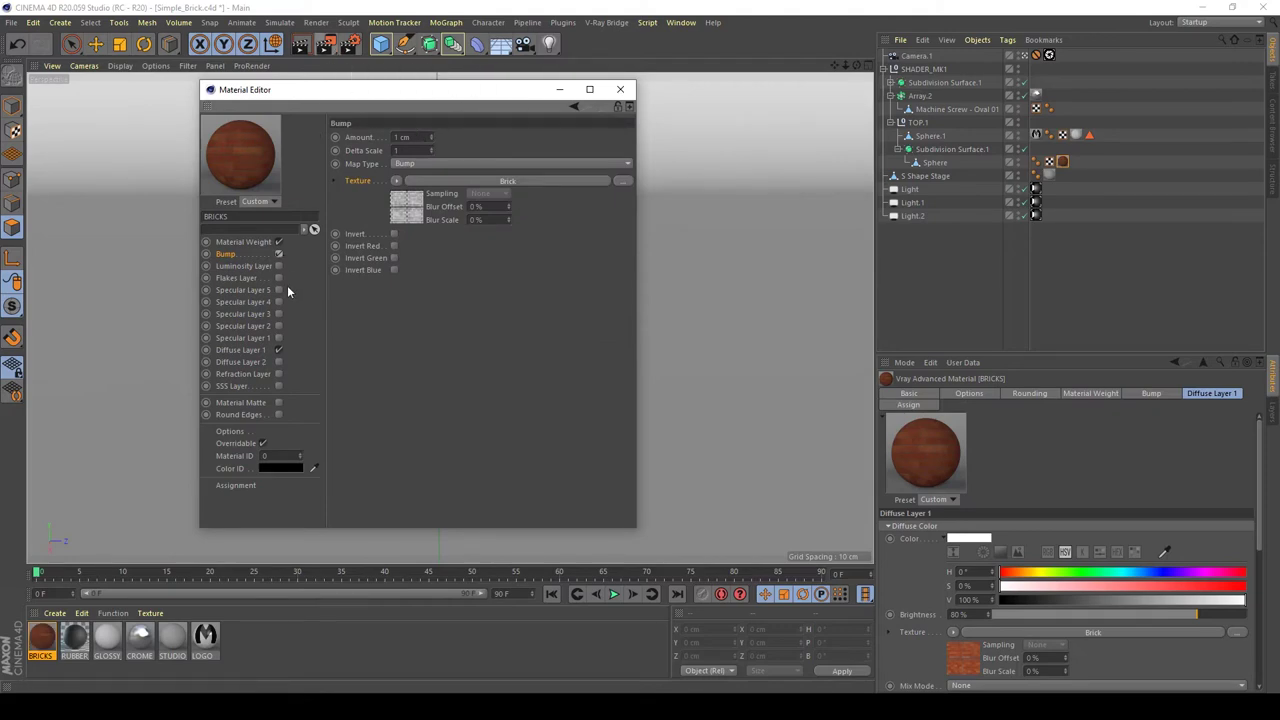
left_click(316, 47)
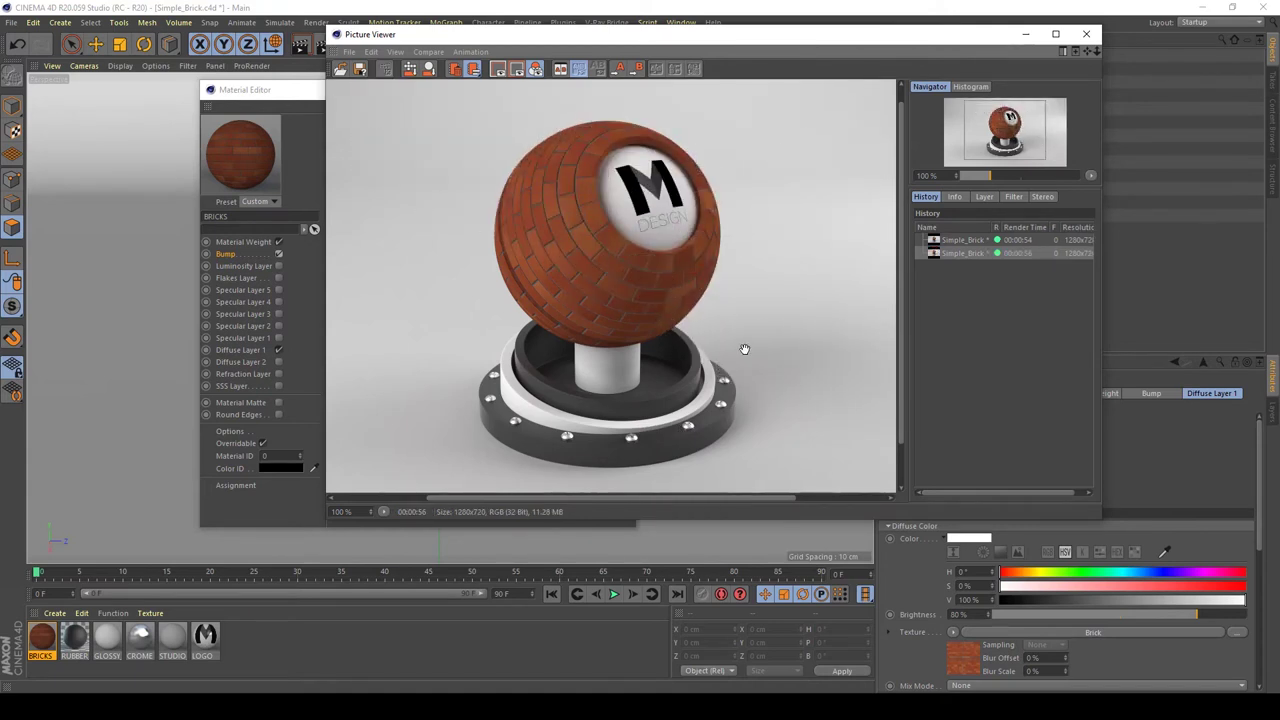
Compare the brick-bump render with the previous render in the history, then close the viewer.
key("Up")
key("Down")
key("Up")
left_click(1092, 40)
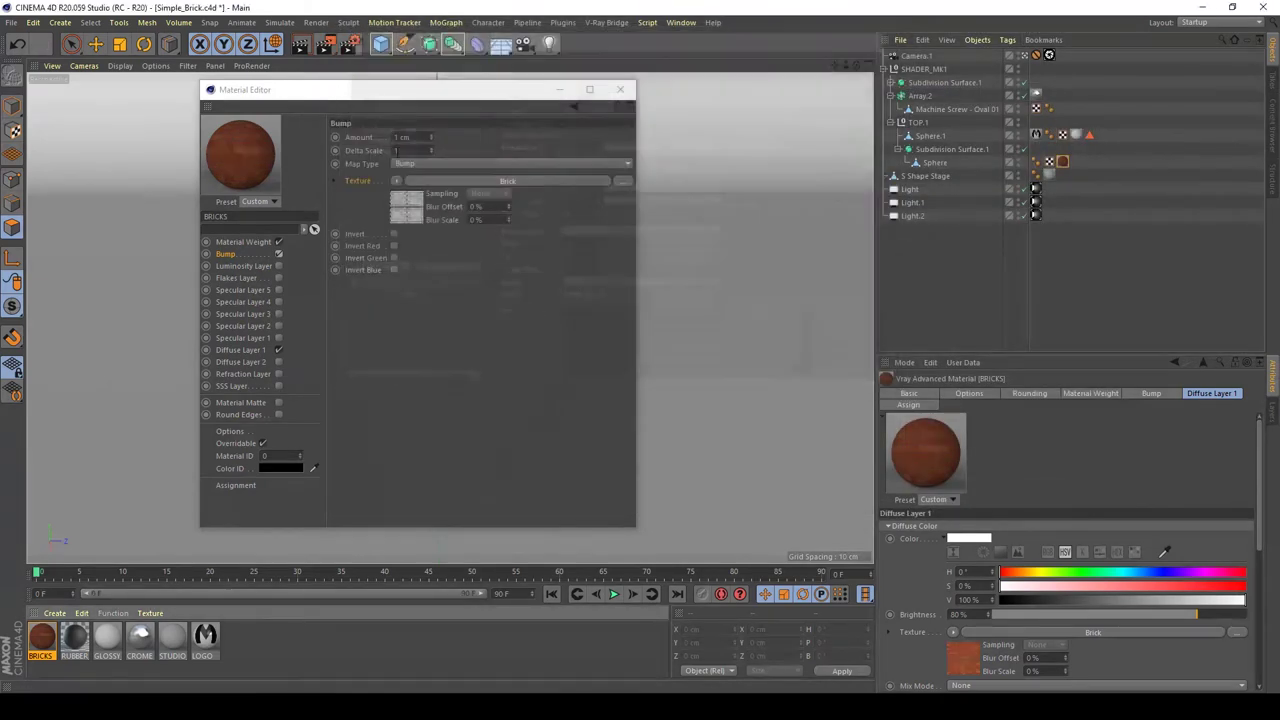
Enable BRICKS' Specular Layer 1 with Reflection Glossiness 0.6 and Brightness 50%, then close the editor.
left_click(246, 338)
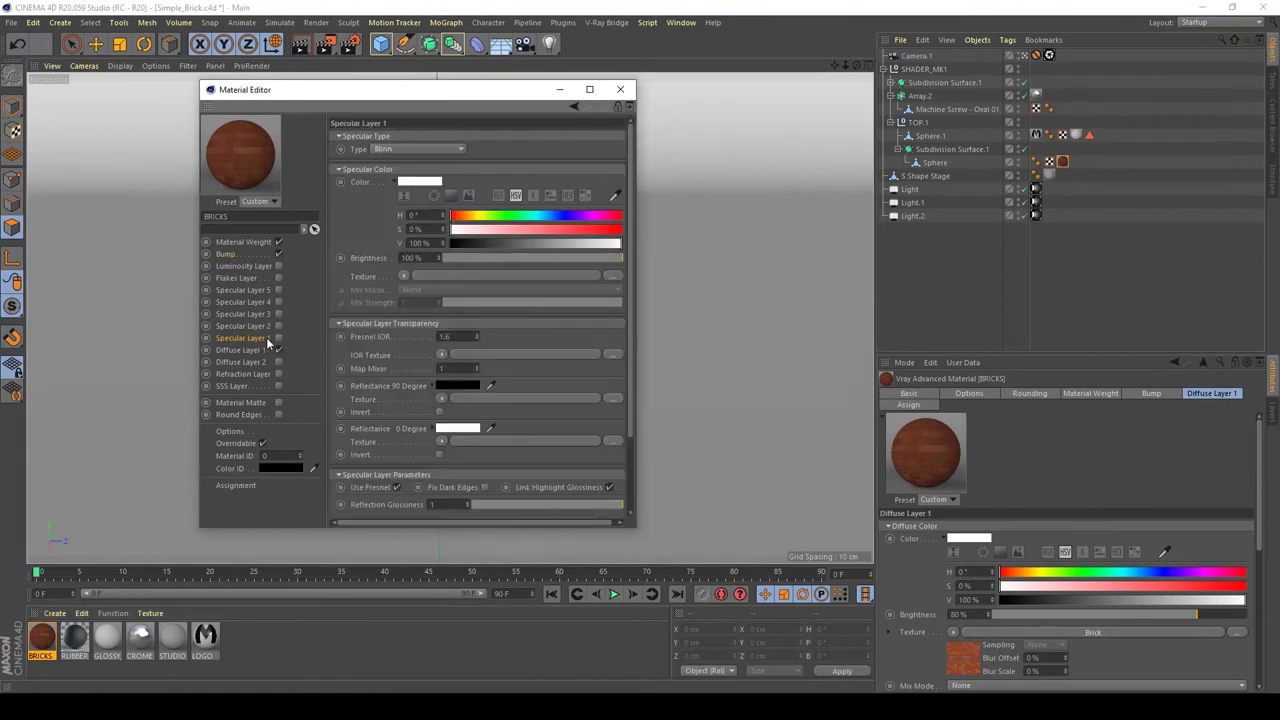
left_click(279, 338)
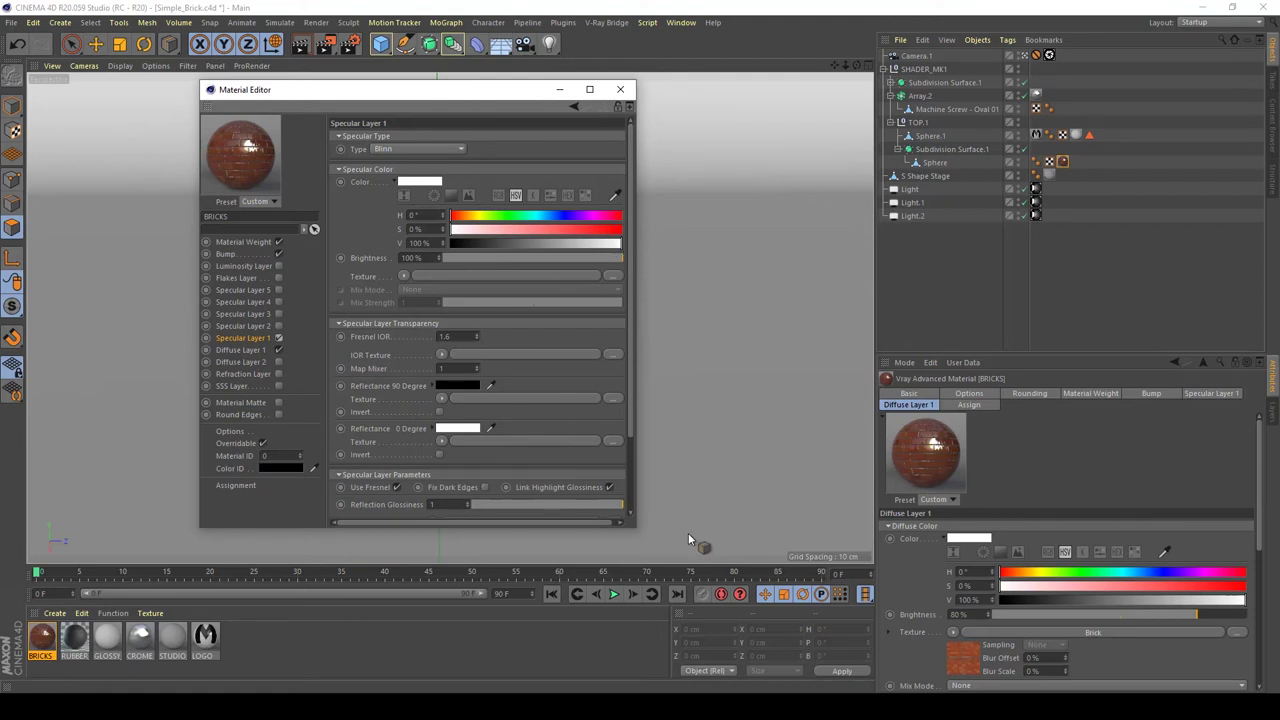
left_click_drag(633, 531, 682, 604)
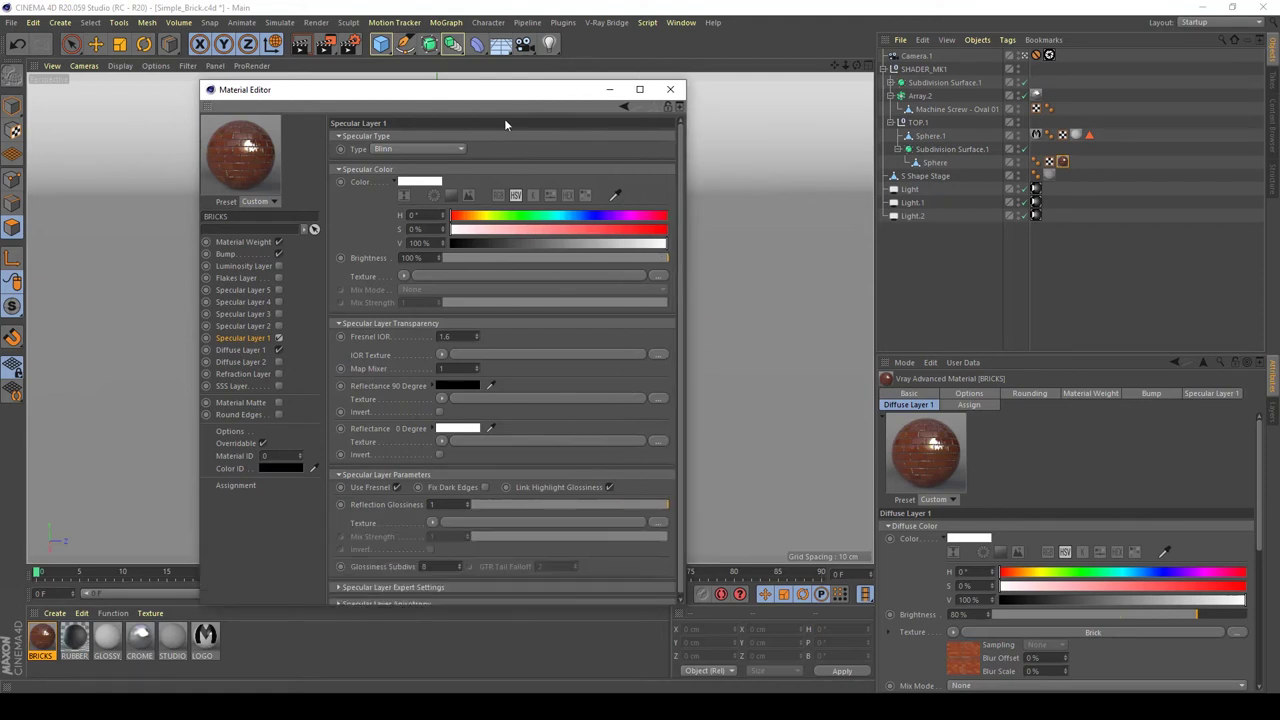
left_click_drag(484, 90, 428, 68)
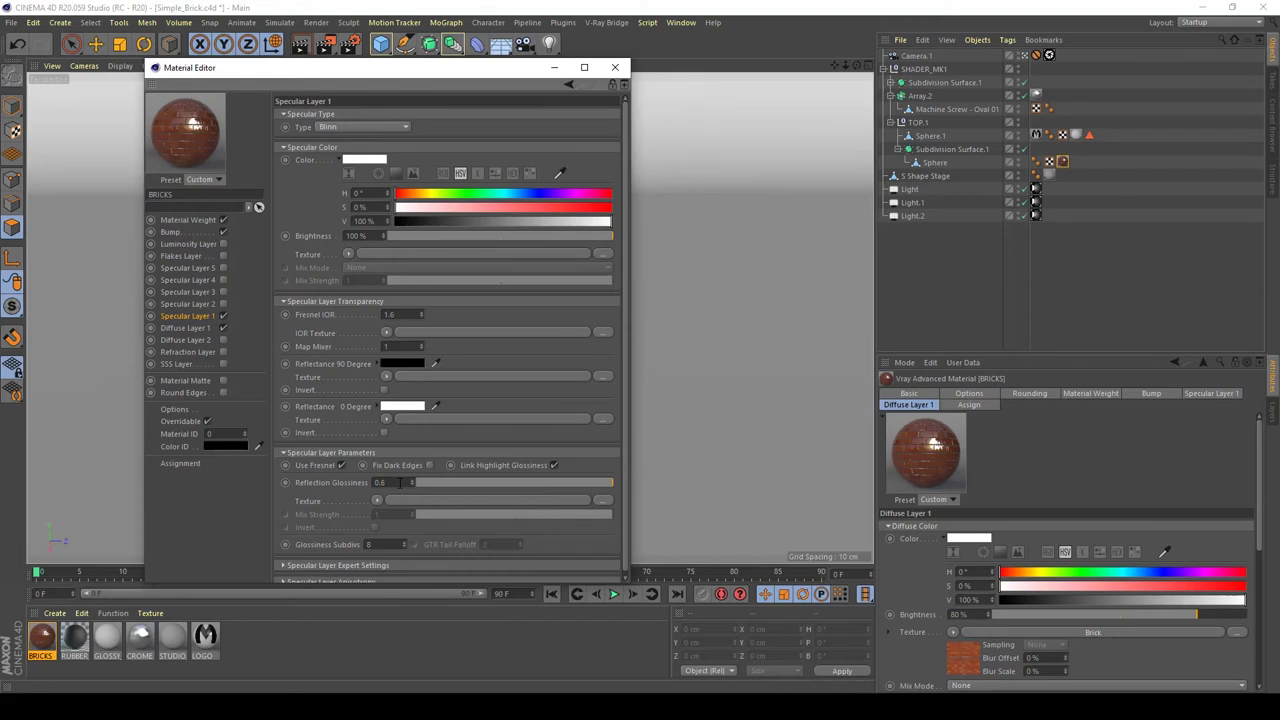
key("Return")
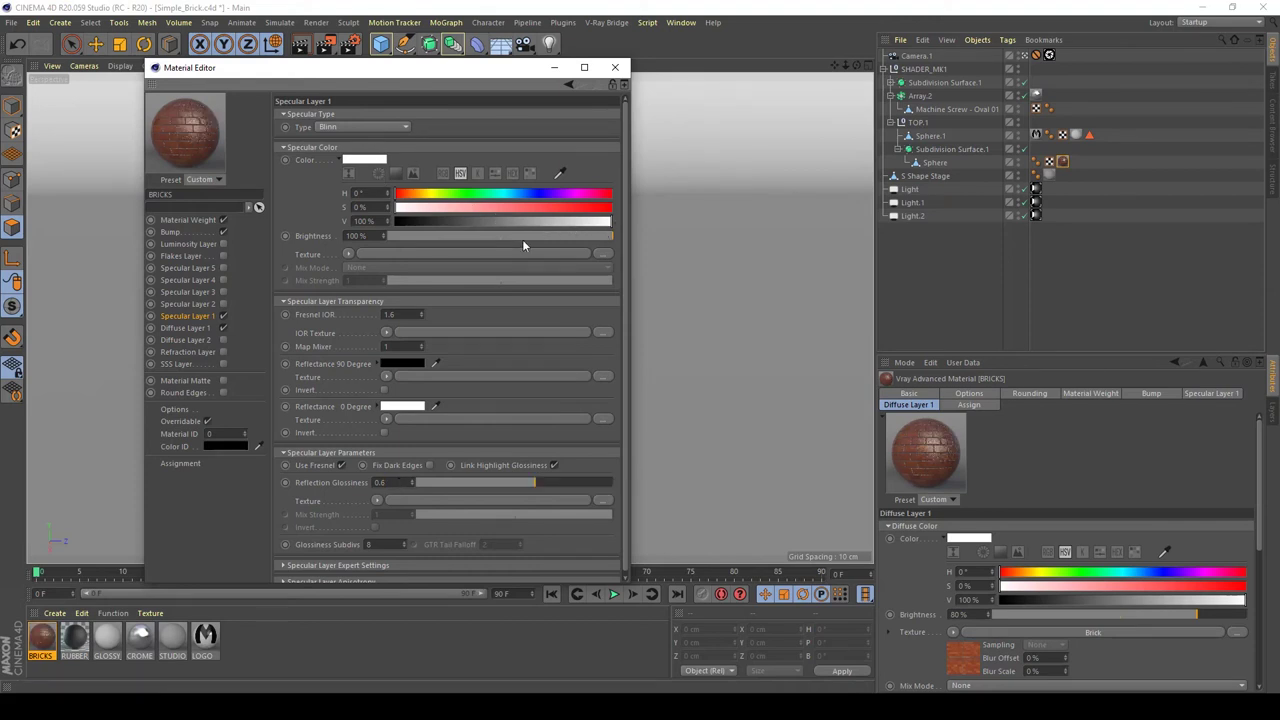
left_click_drag(517, 241, 502, 243)
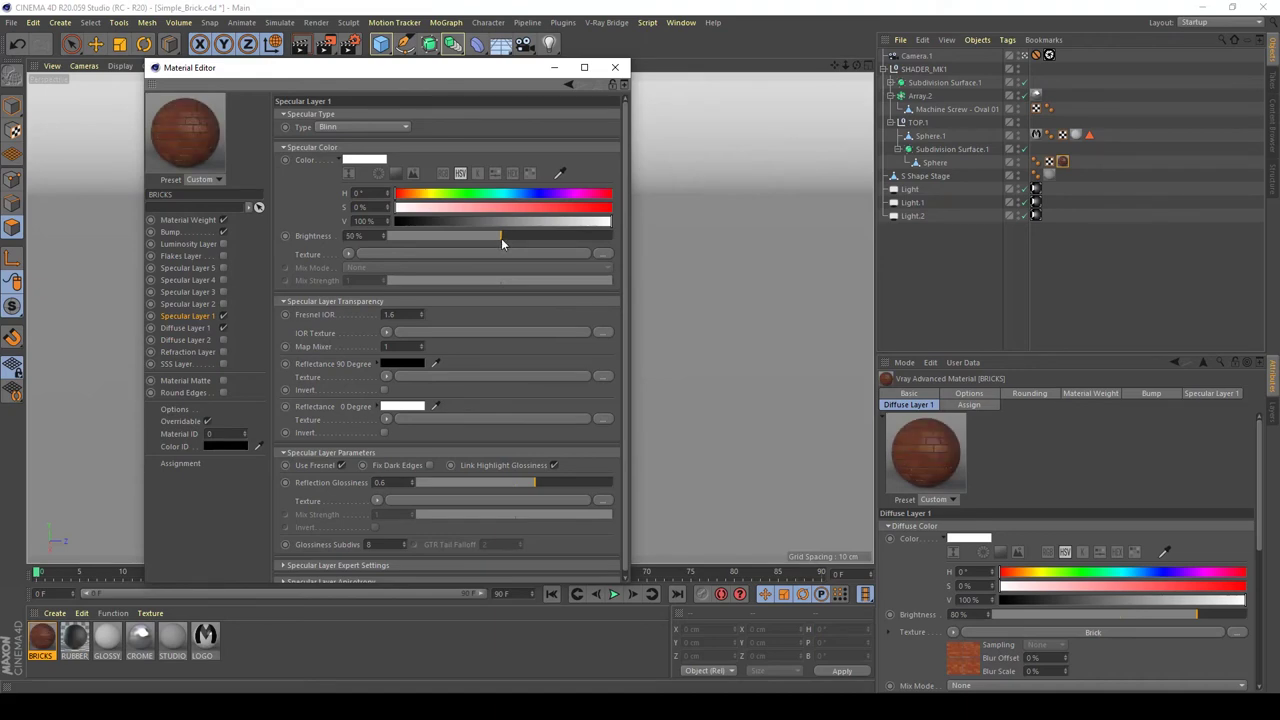
left_click(614, 67)
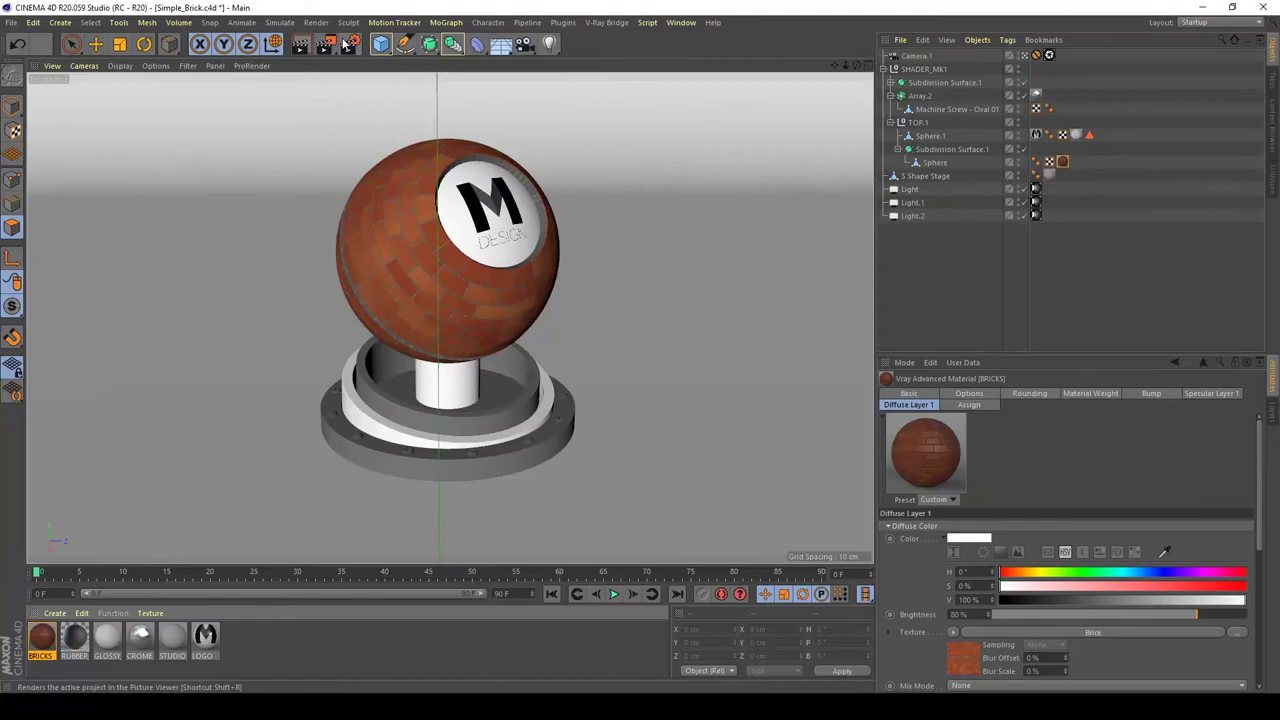
Render the ball with the new specular layer and compare it against the second render.
left_click(345, 44)
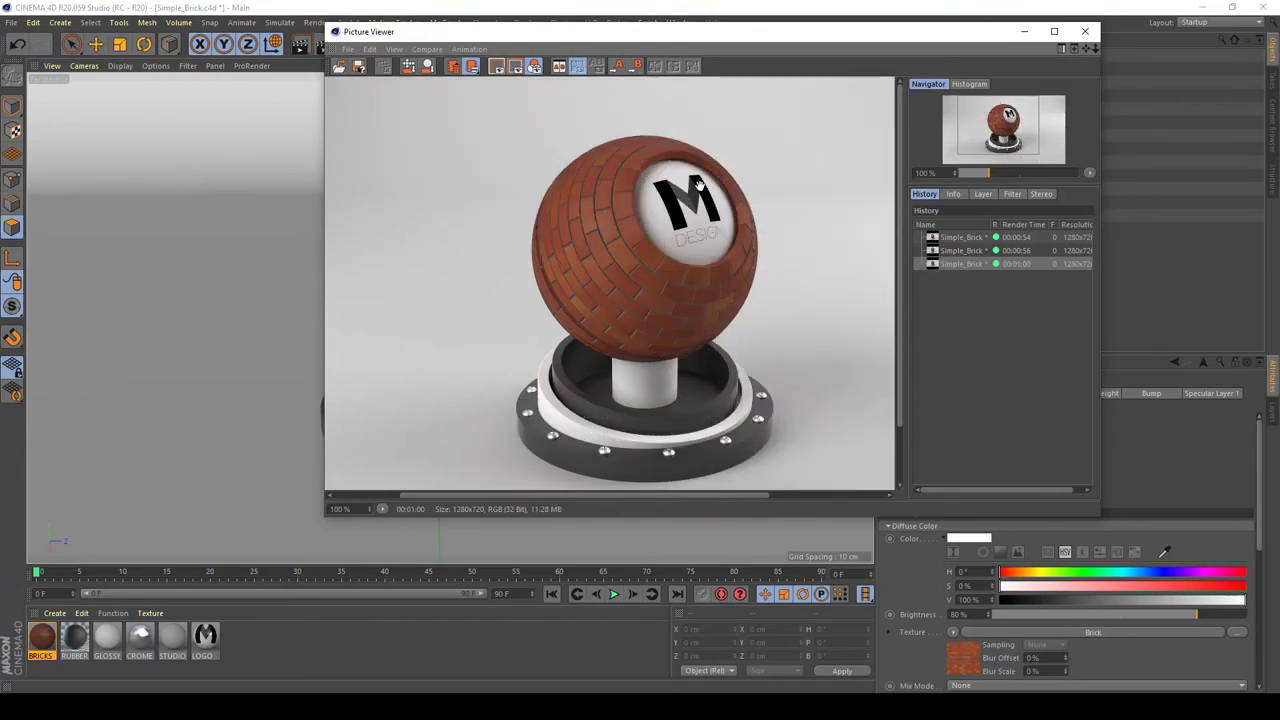
left_click(962, 251)
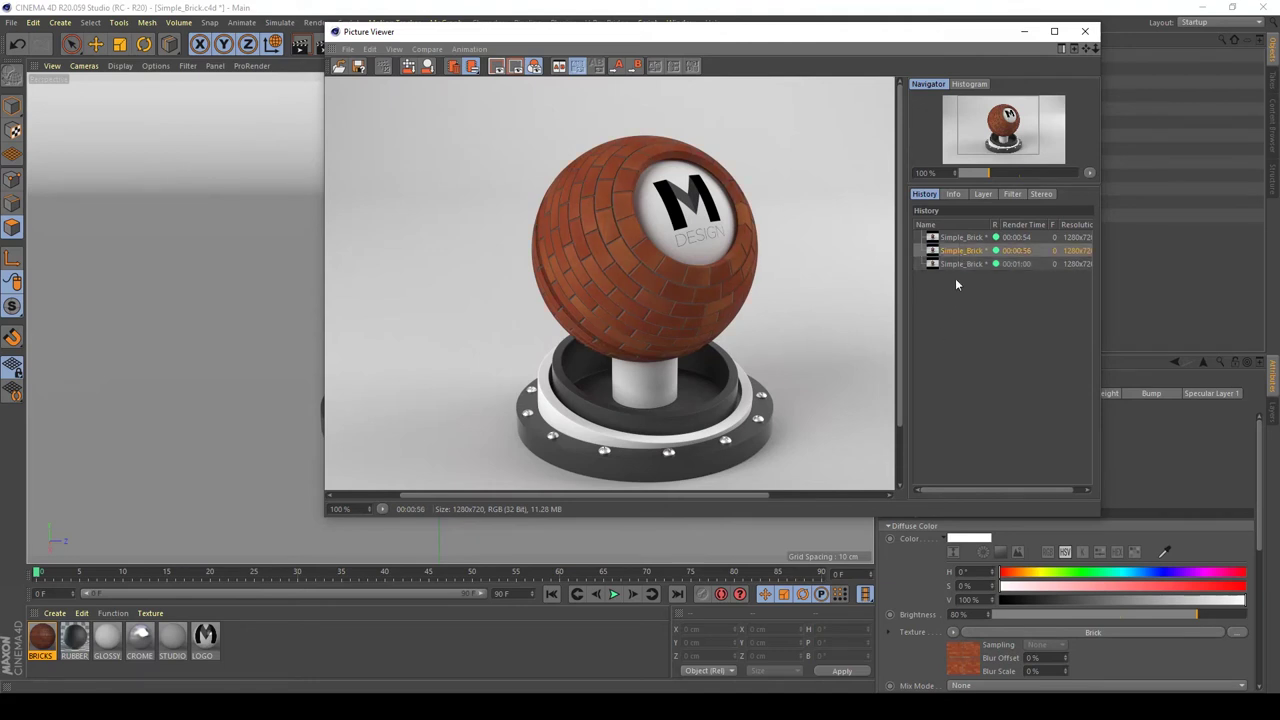
left_click(960, 265)
left_click(963, 251)
left_click(965, 264)
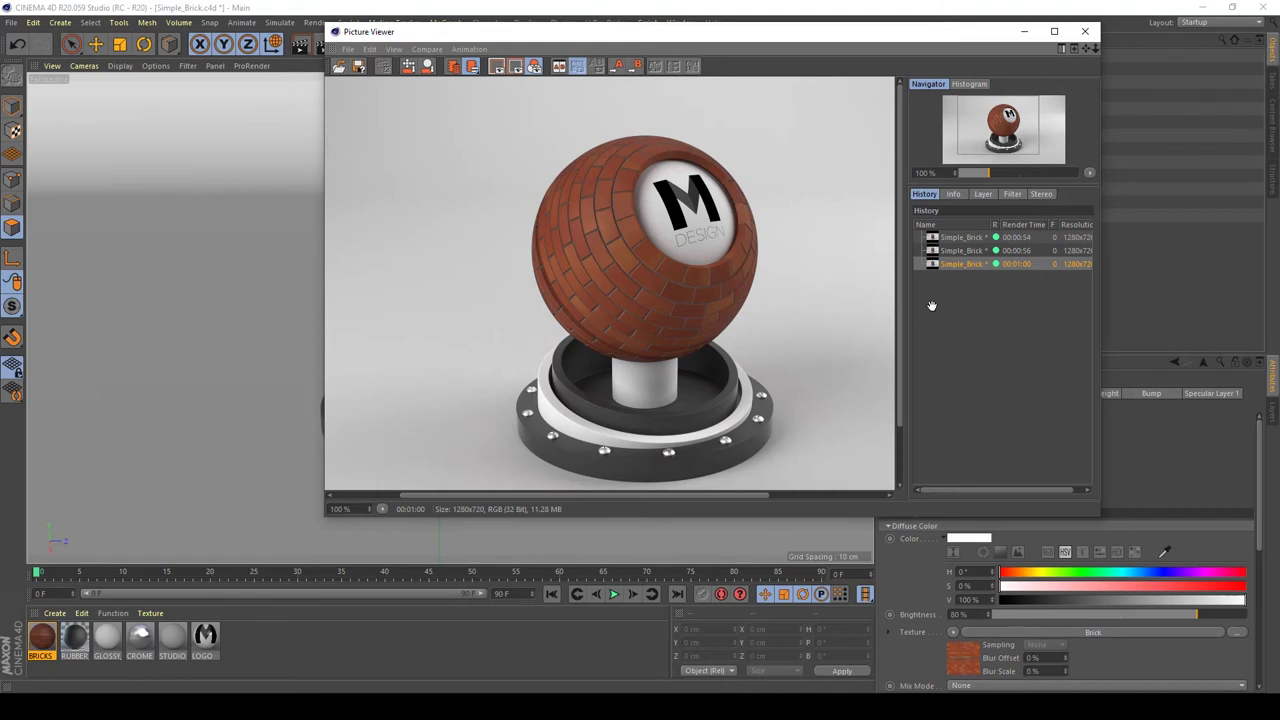
Compare the 00:01:00 render with the 00:00:56 render in the history, then close the viewer.
left_click(980, 256)
left_click(978, 266)
left_click(971, 255)
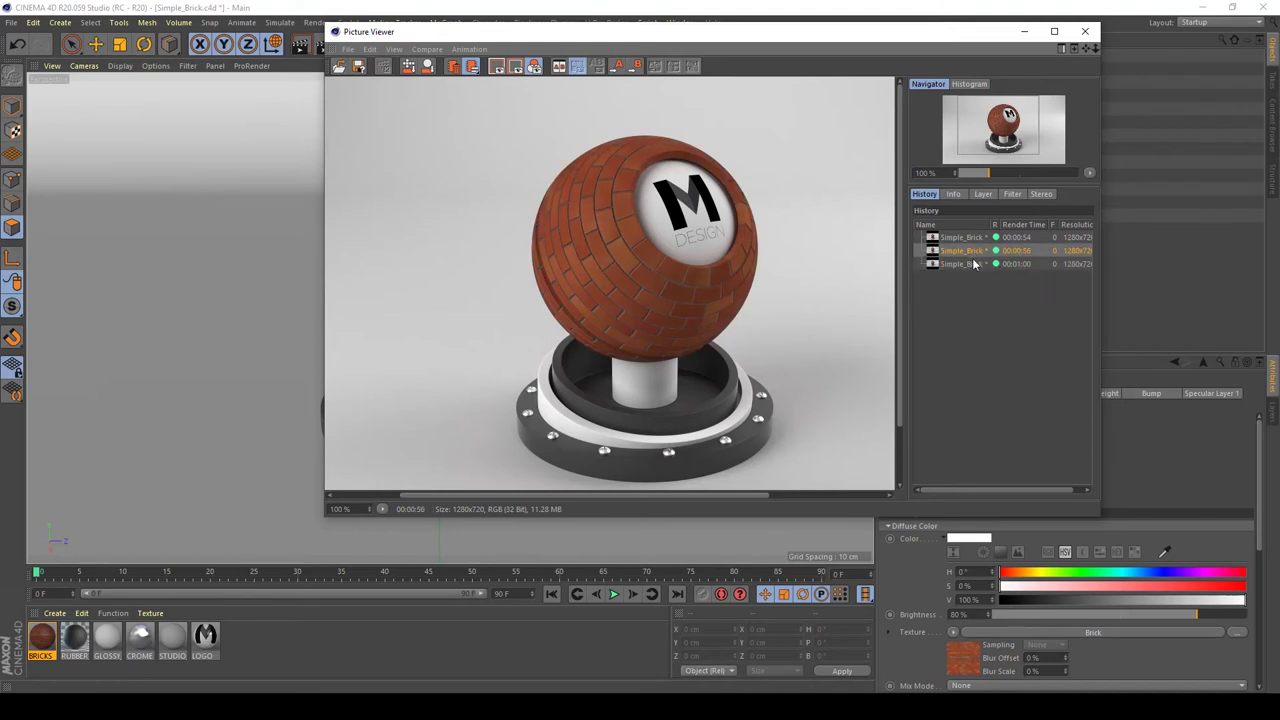
left_click(975, 263)
left_click(978, 251)
left_click(979, 264)
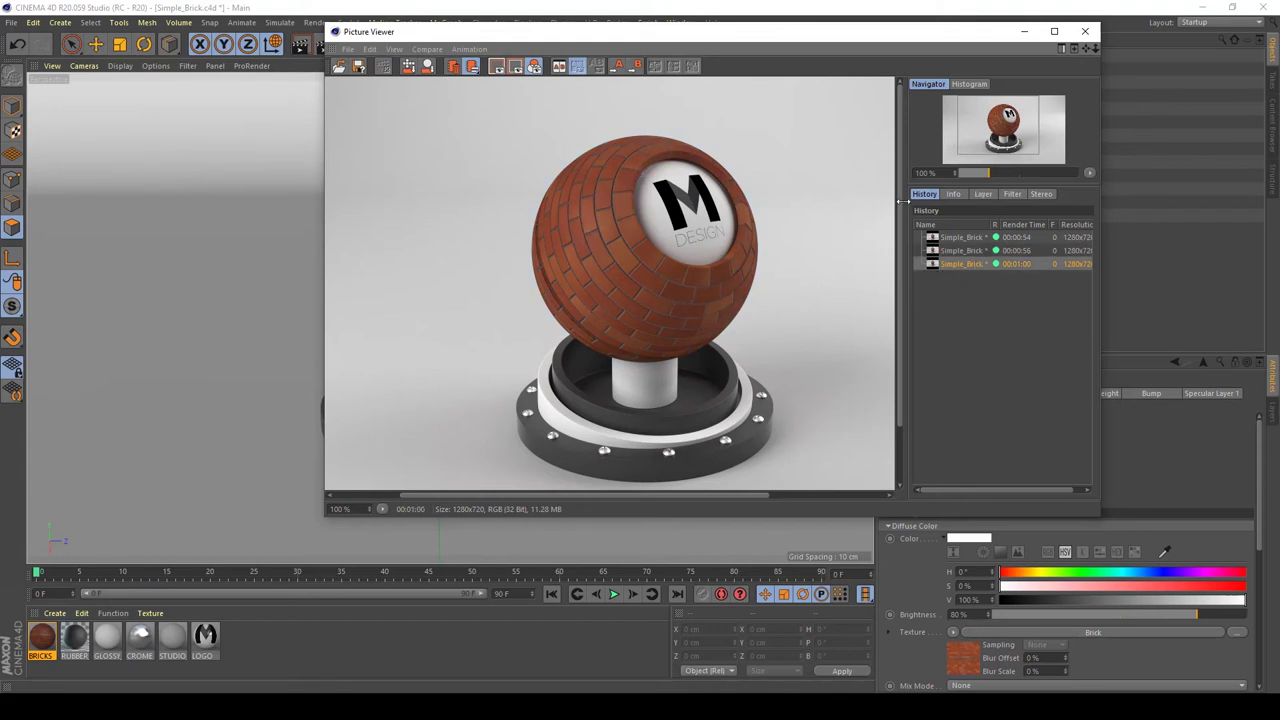
left_click(1085, 32)
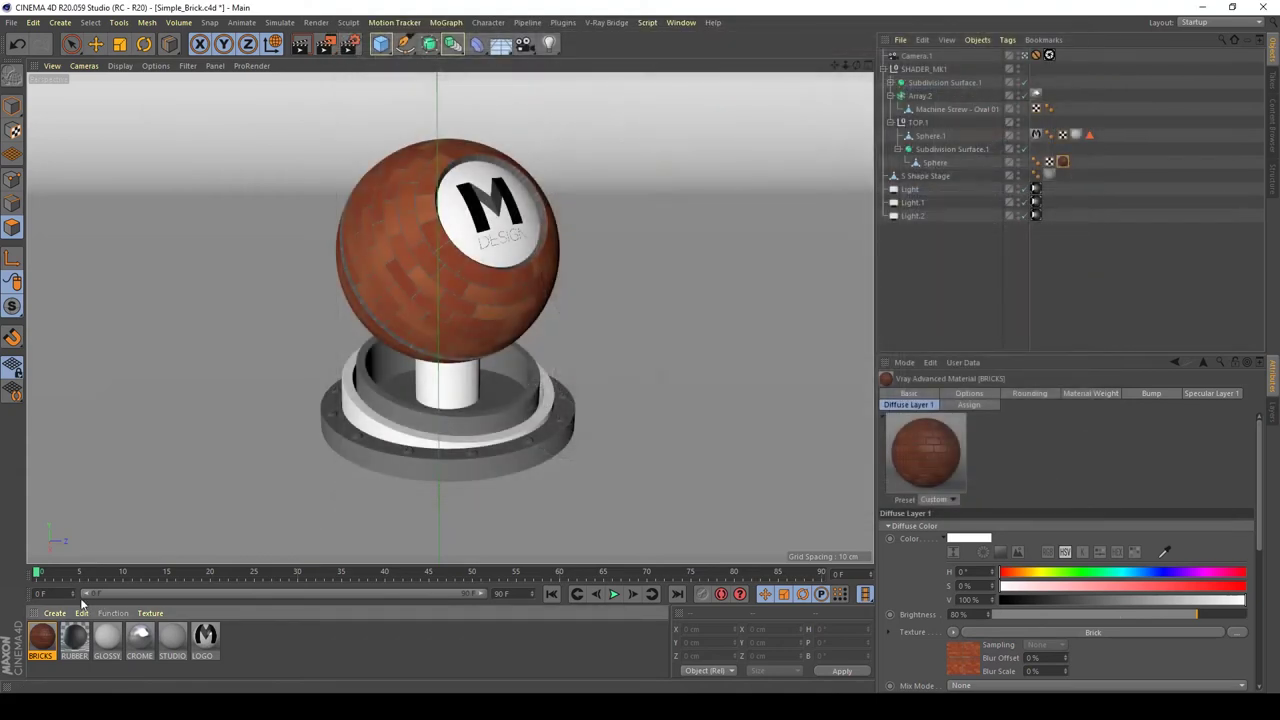
Open BRICKS and turn Diffuse Layer 1's brick texture into a Layer shader.
double_click(43, 635)
left_click_drag(324, 100, 390, 88)
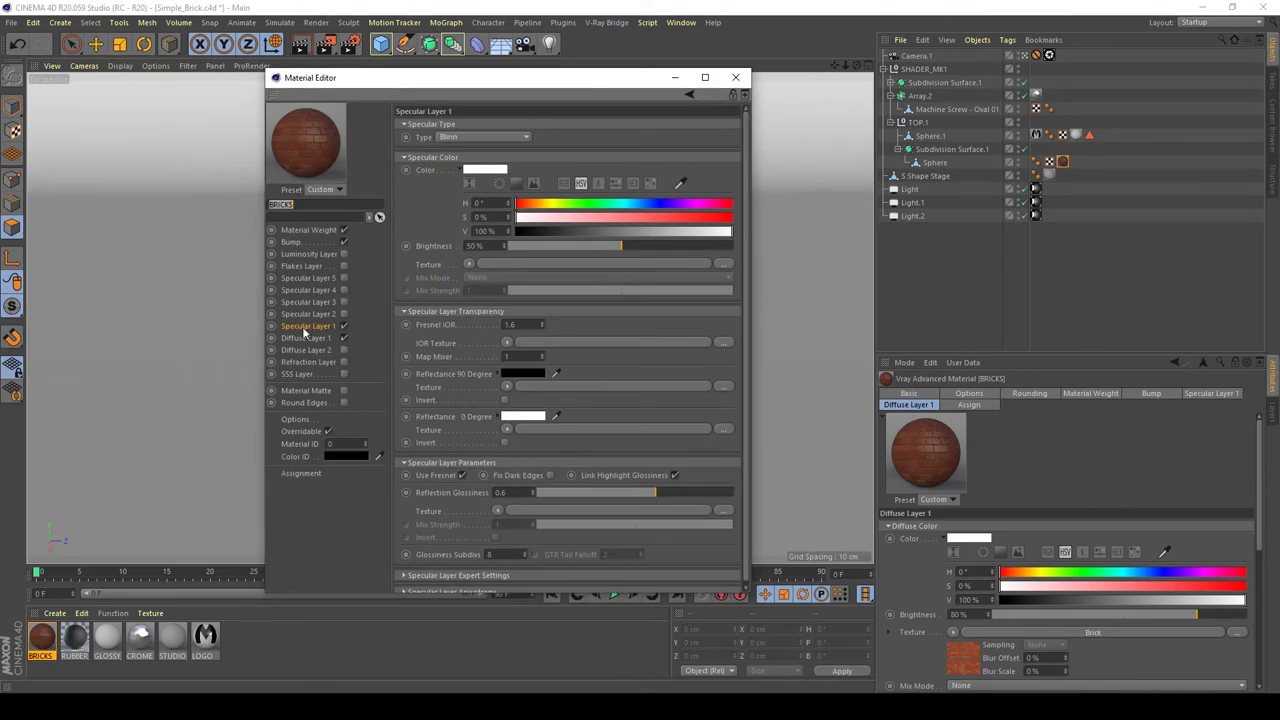
left_click(305, 338)
left_click(469, 231)
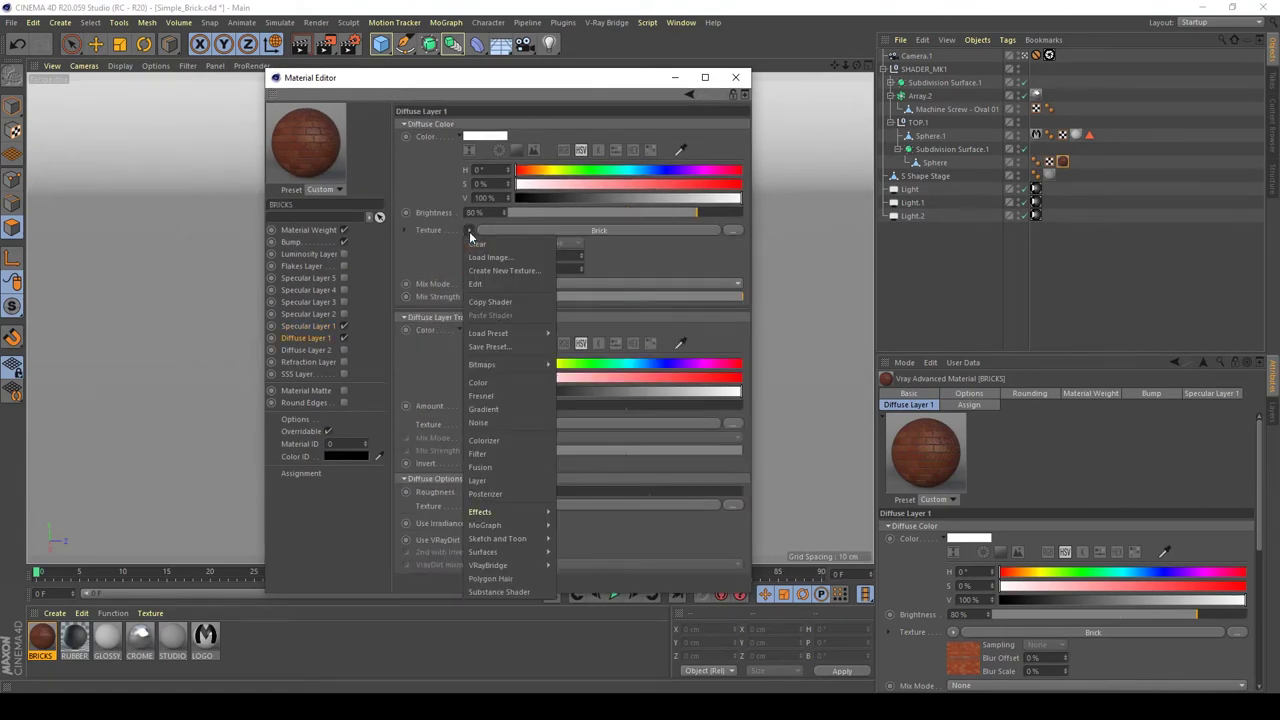
left_click(497, 480)
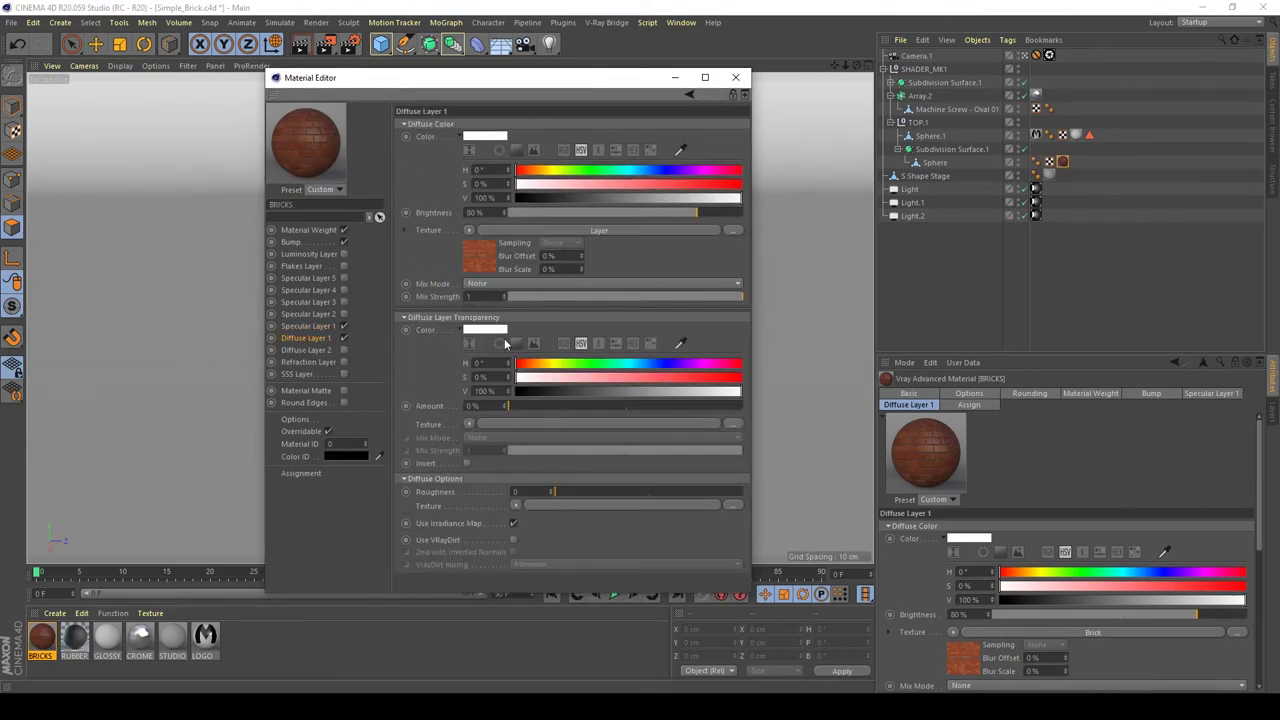
left_click(480, 253)
left_click(414, 231)
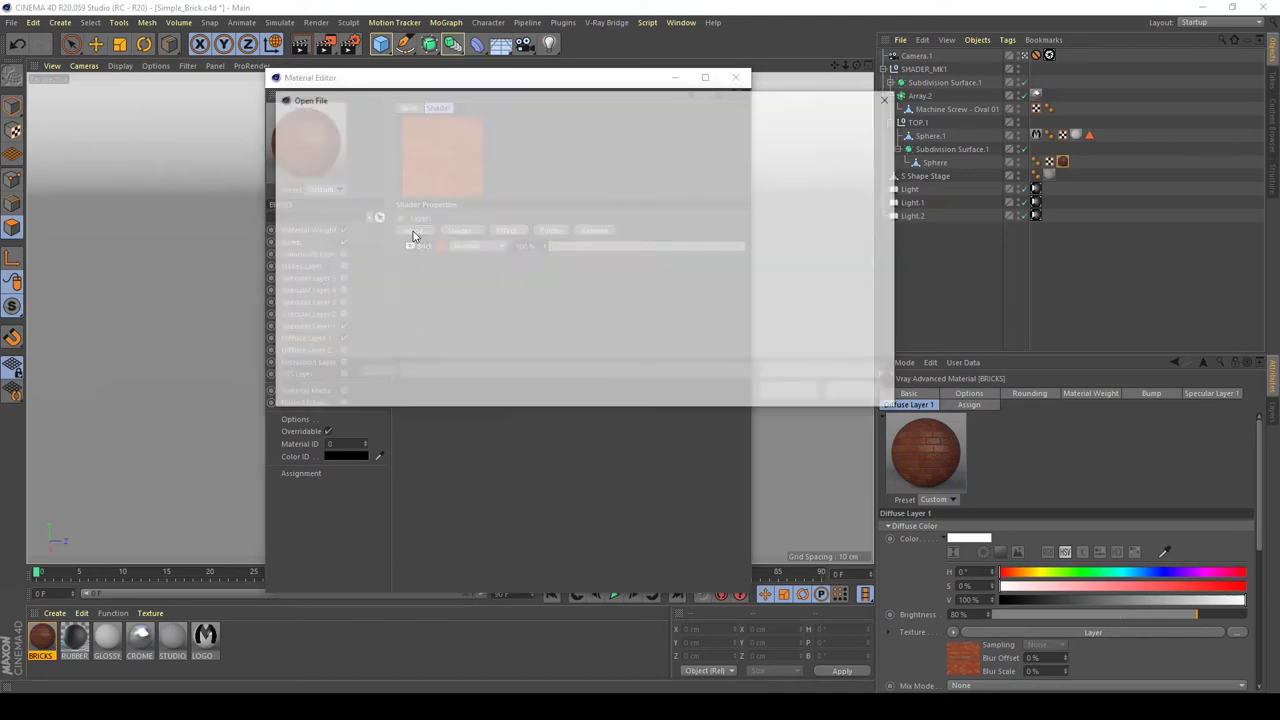
left_click(857, 392)
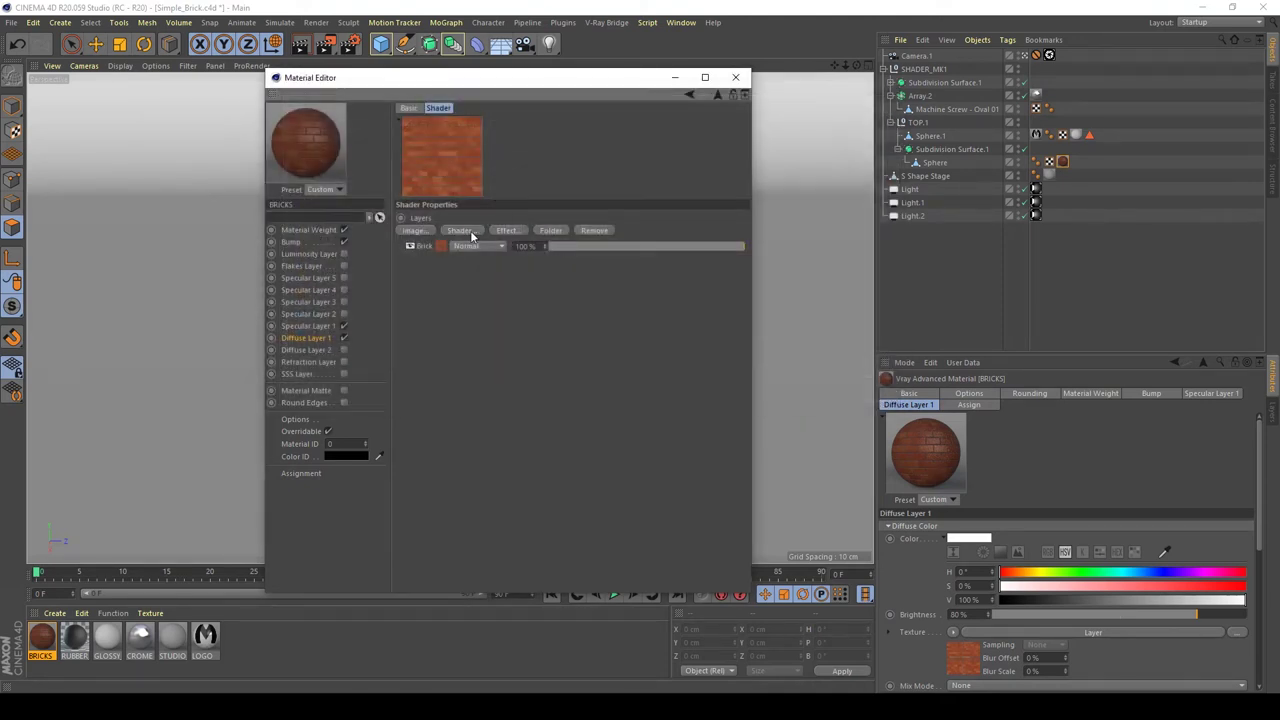
Add a Noise layer above the Brick, blended with Multiply at 49% opacity.
left_click(470, 233)
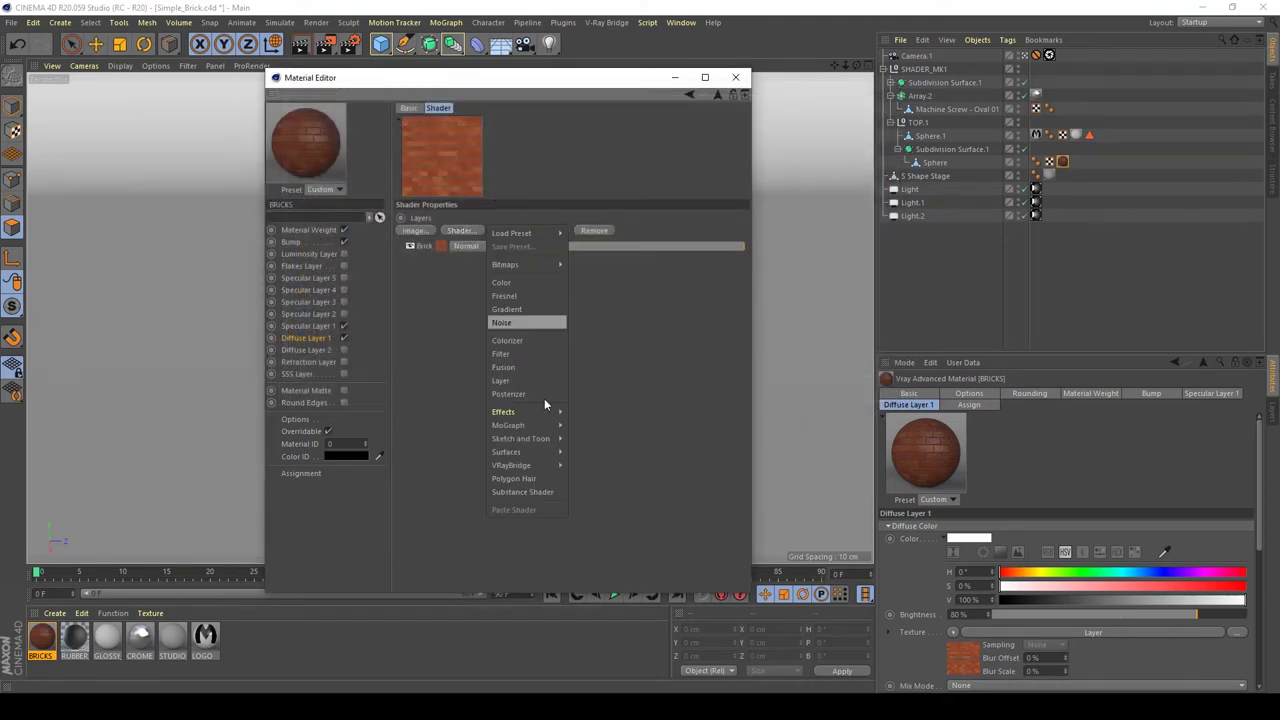
left_click(513, 322)
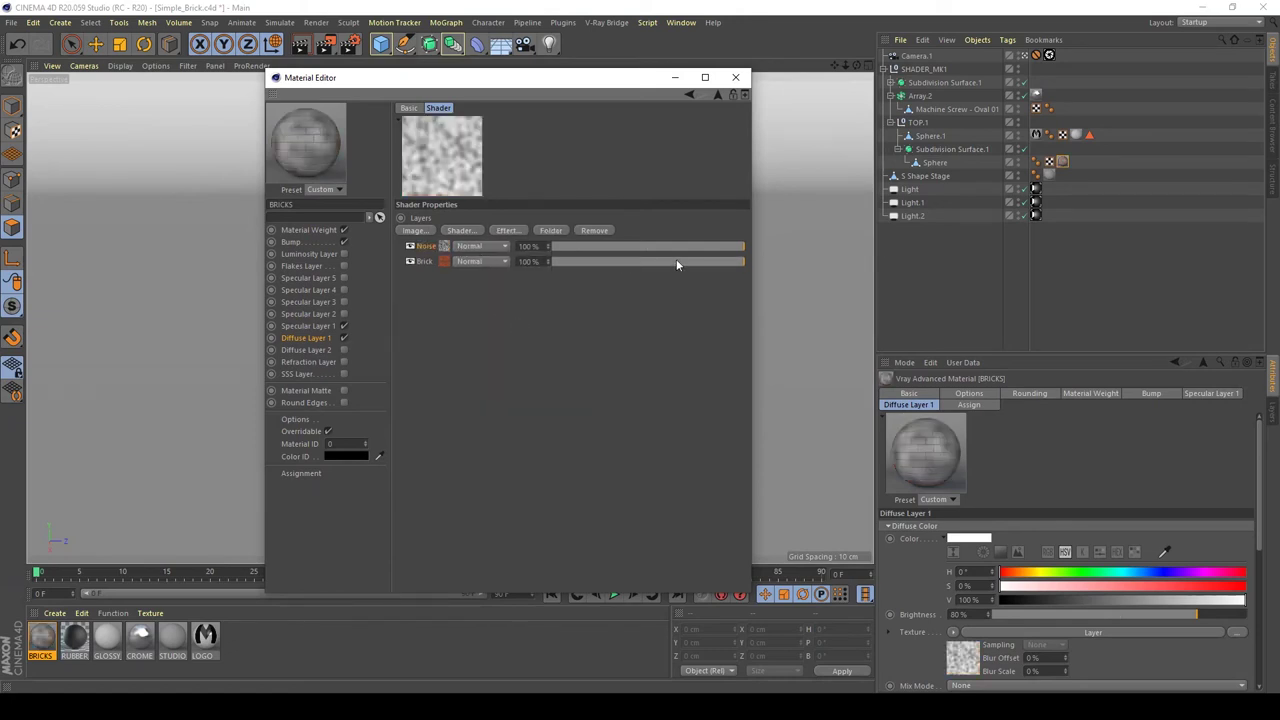
left_click_drag(676, 250, 648, 246)
left_click(463, 248)
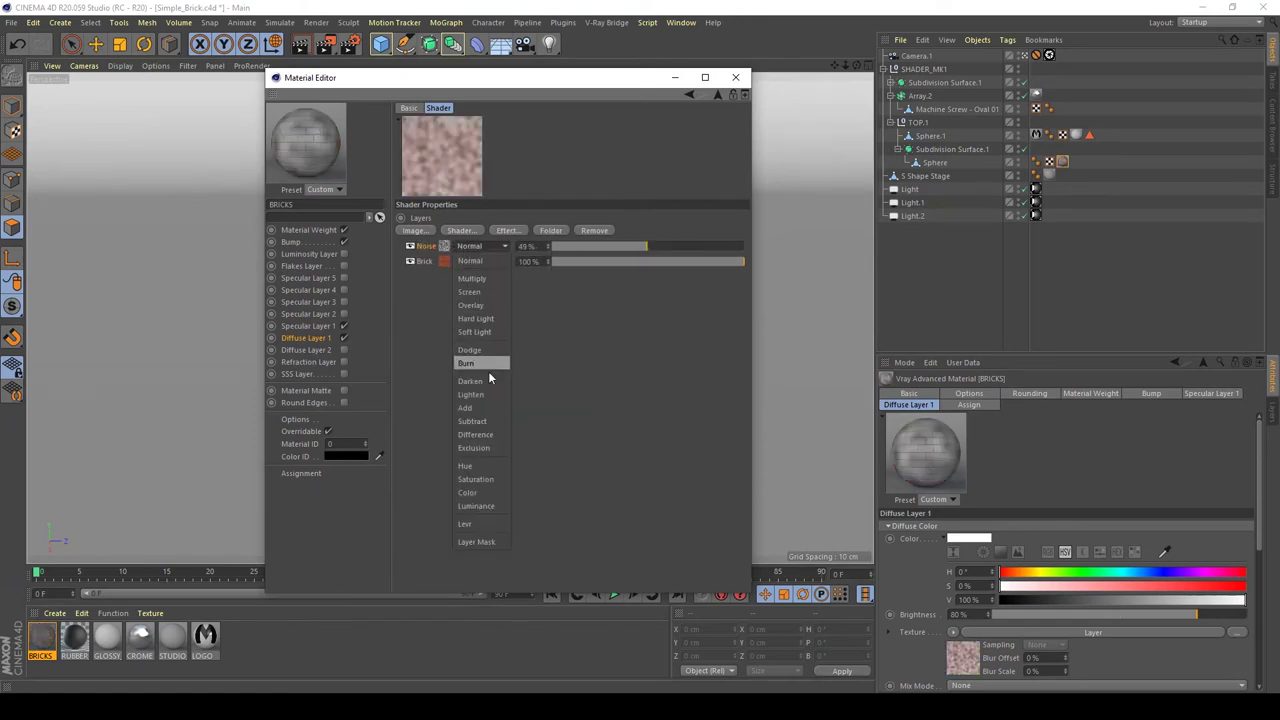
left_click(476, 278)
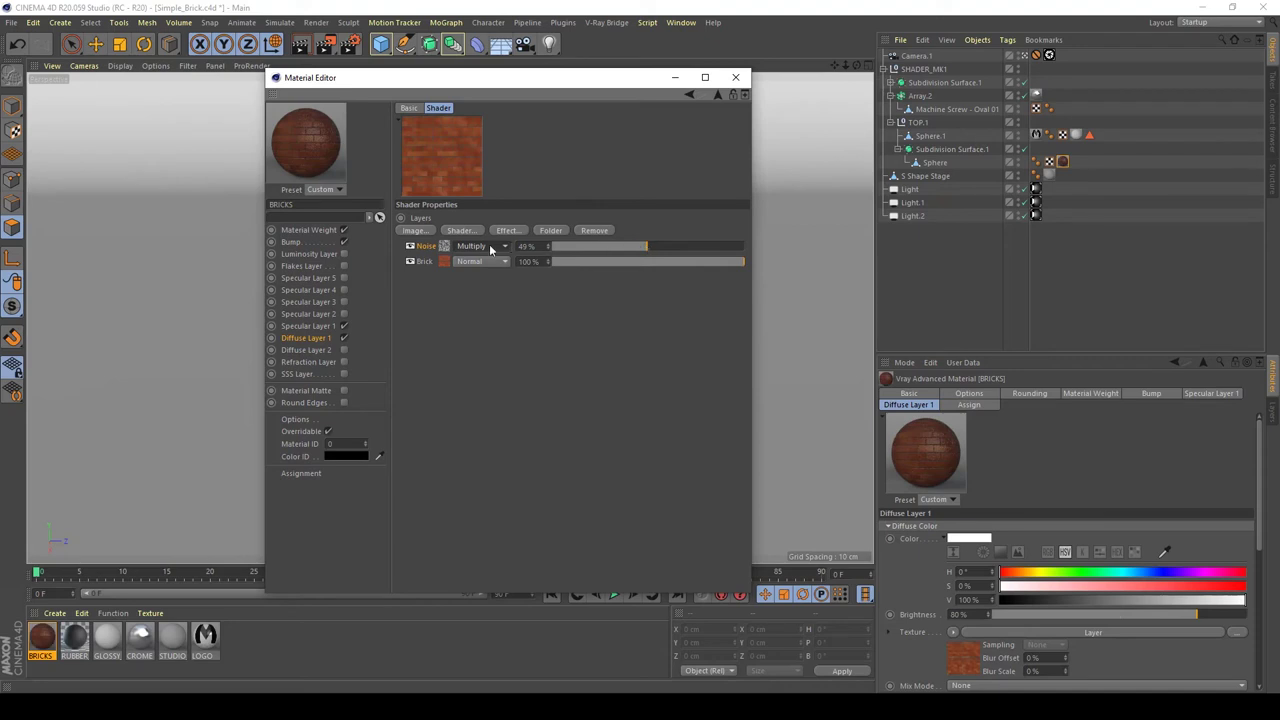
Set the Noise shader to Turbulence with a Global Scale of 50%.
left_click(446, 247)
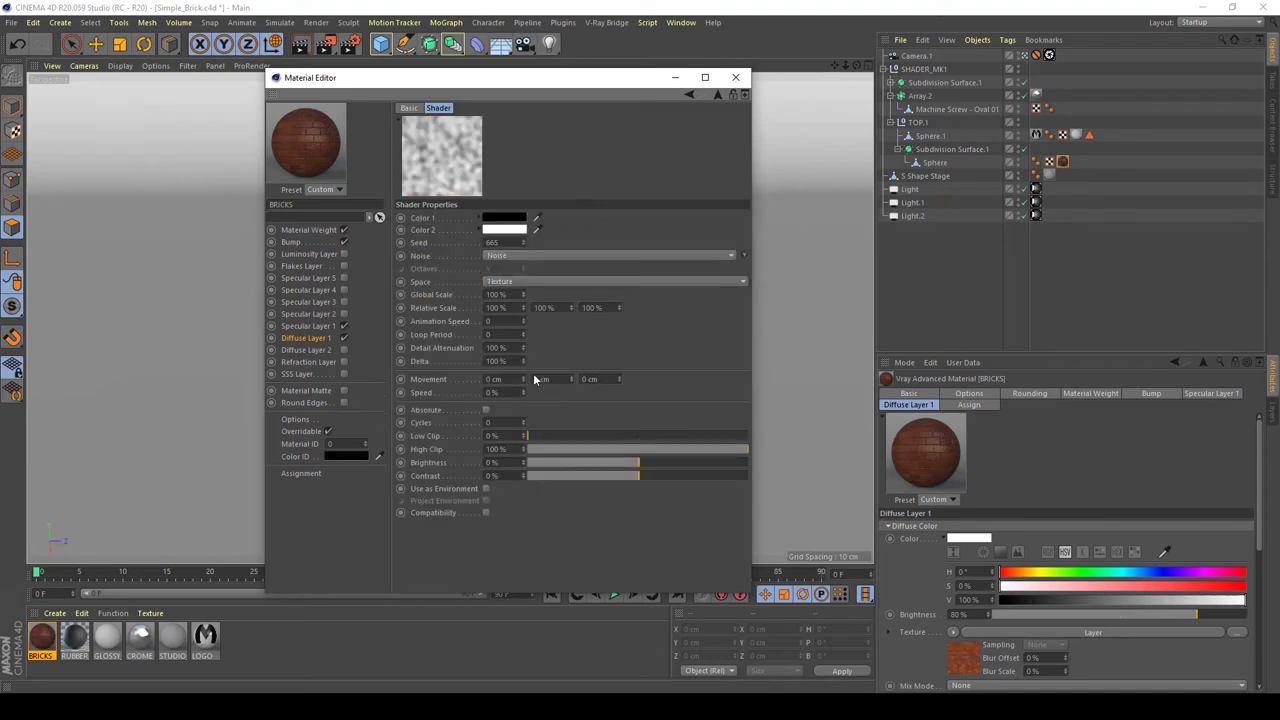
left_click(507, 257)
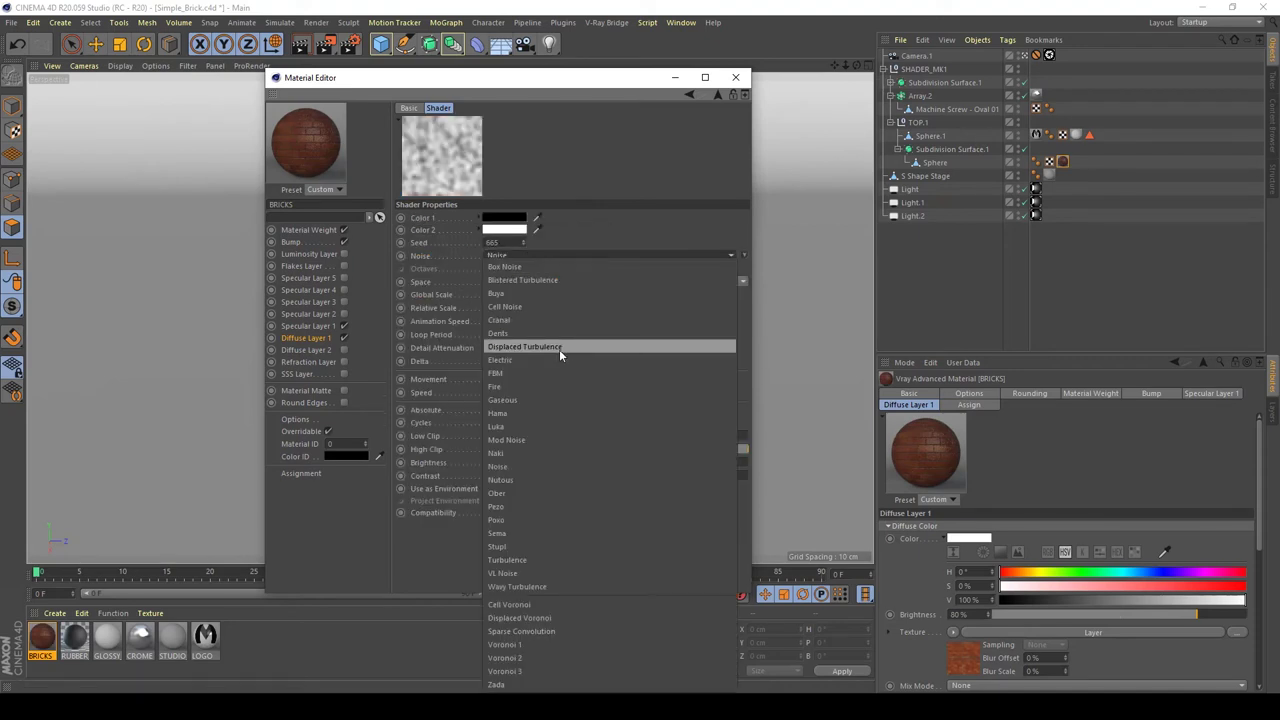
left_click(508, 492)
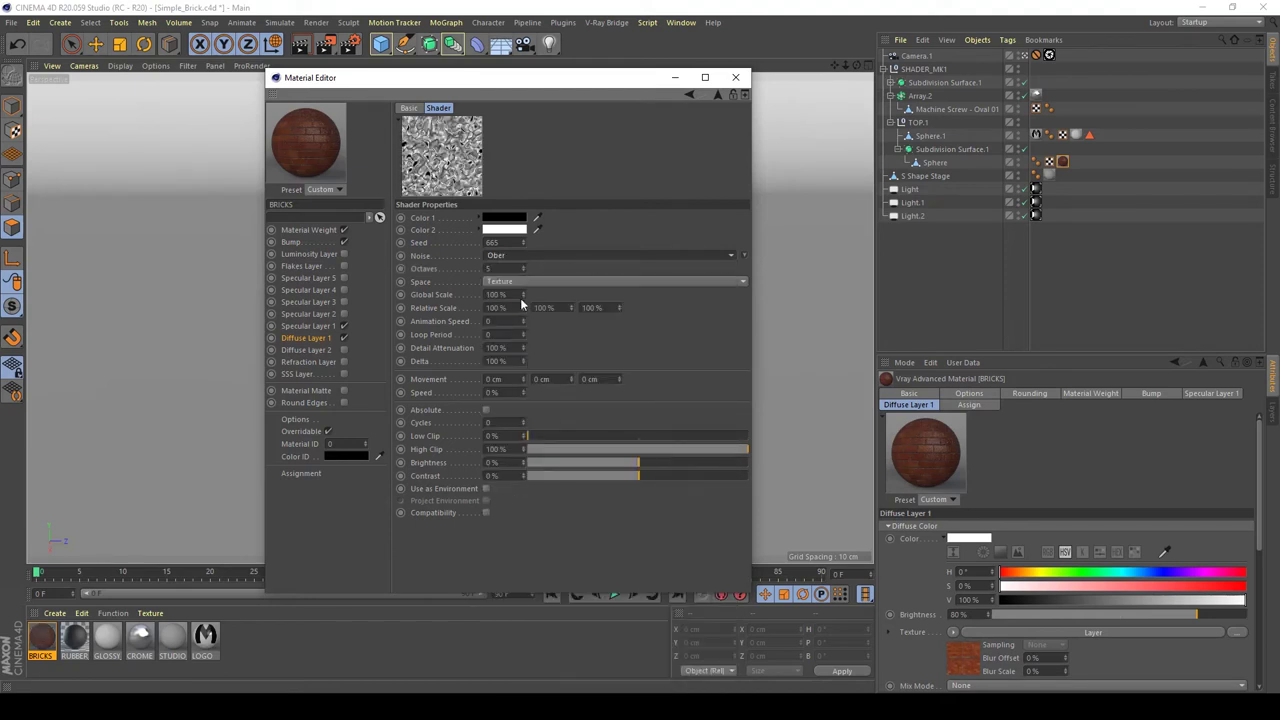
left_click(502, 256)
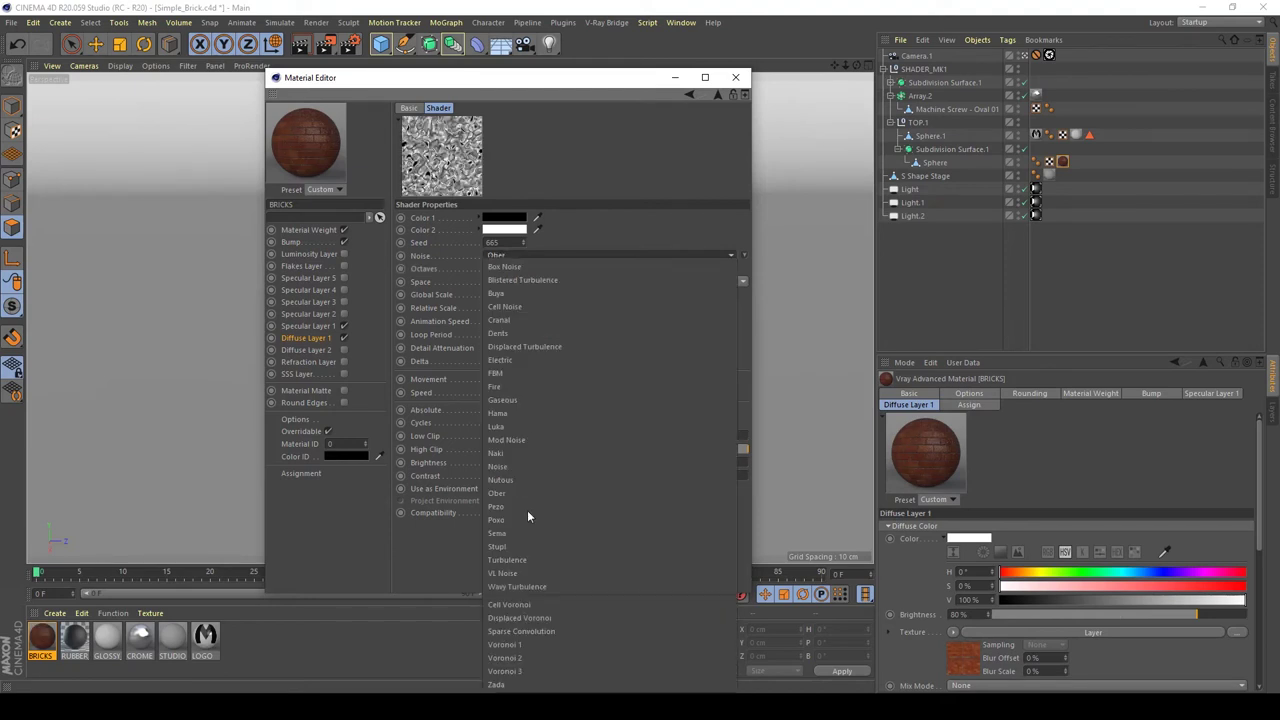
left_click(513, 560)
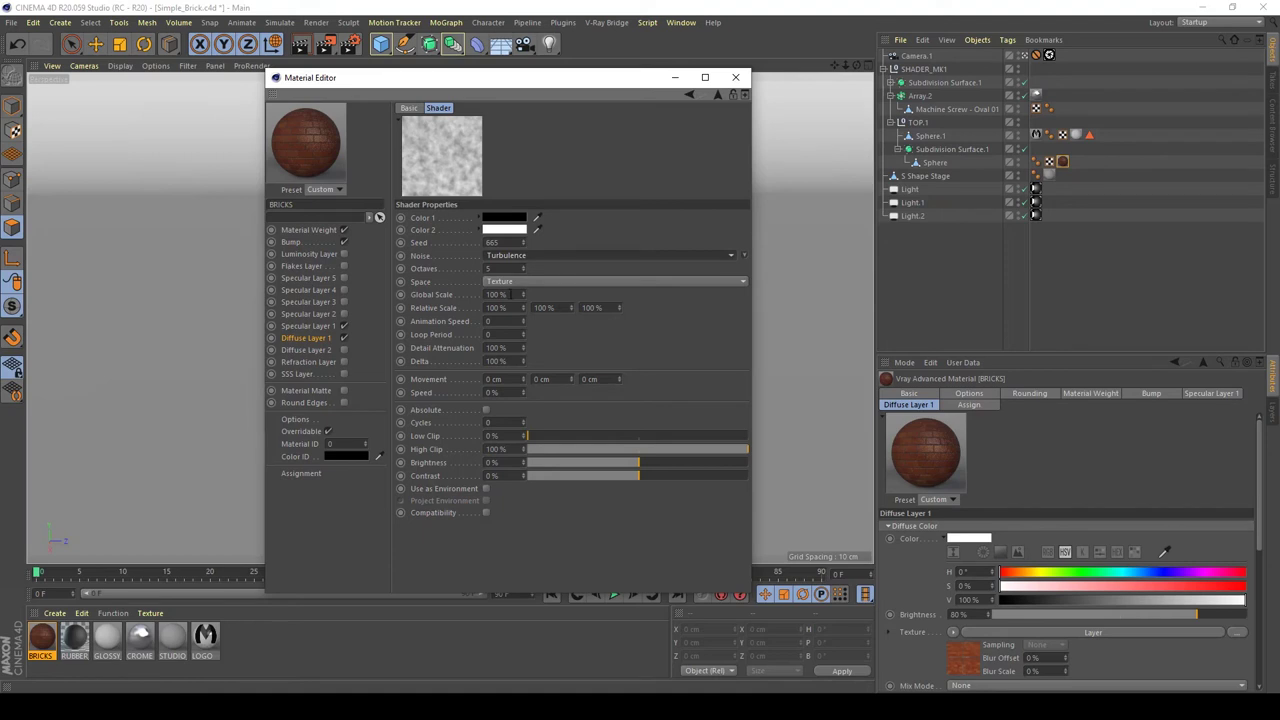
left_click(510, 294)
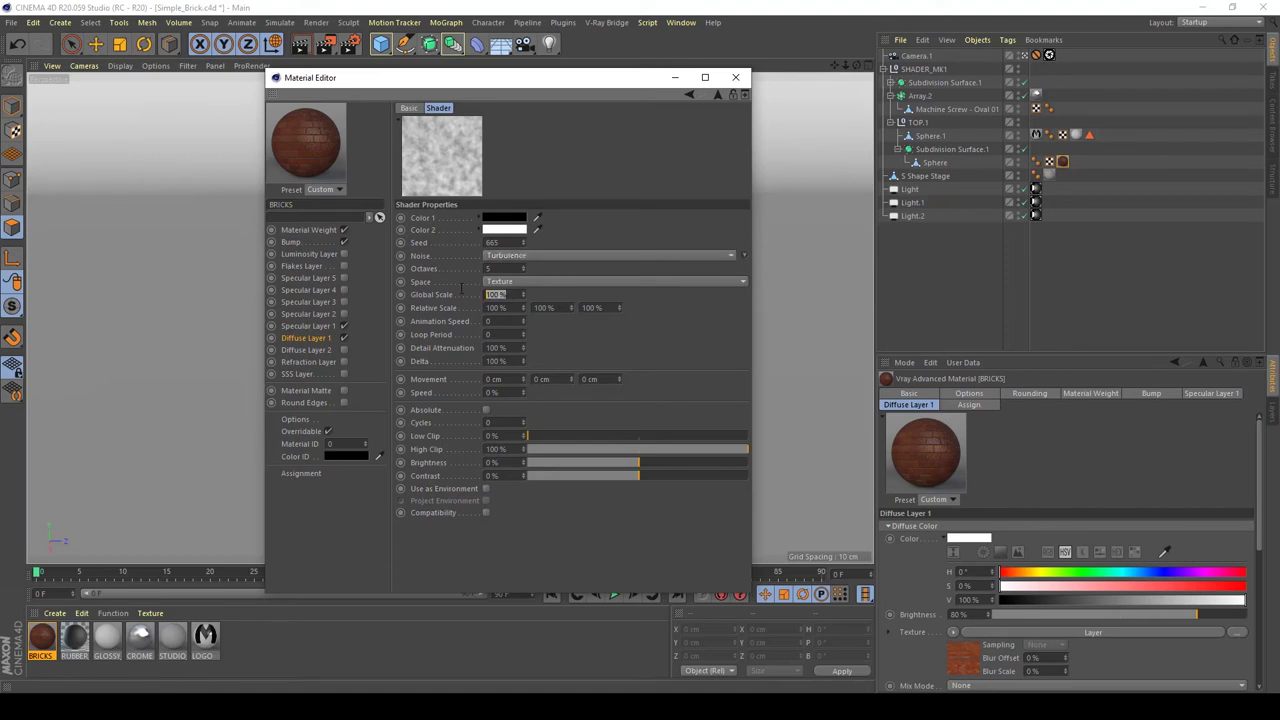
type("50")
key("Return")
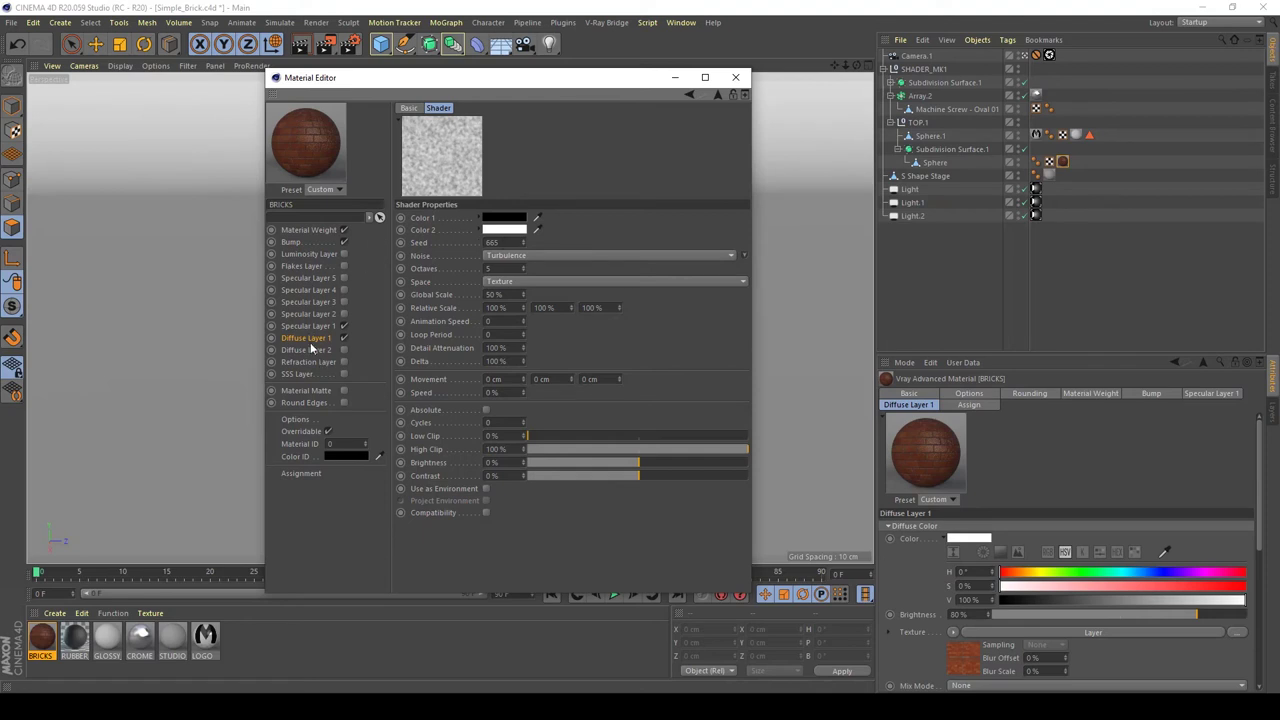
Set the Noise layer's opacity in the diffuse Layer shader to 35%.
left_click(716, 96)
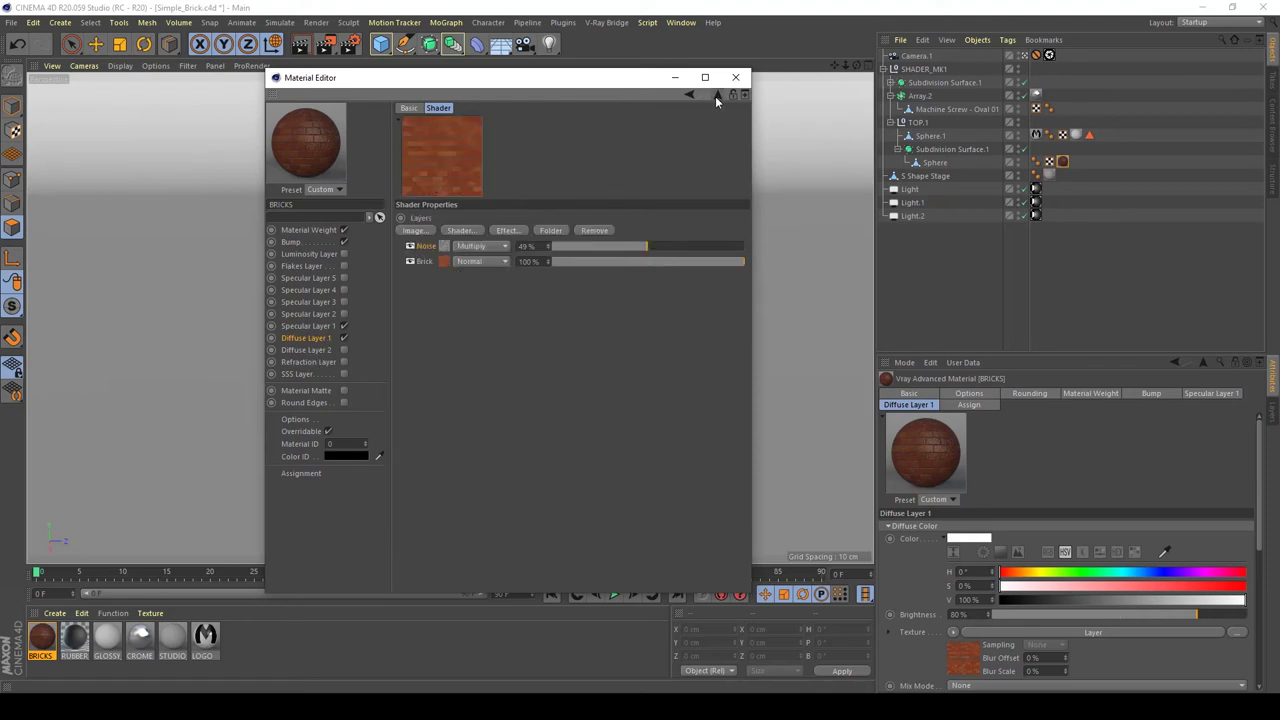
mouse_move(644, 250)
left_mouse_down()
mouse_move(729, 251)
mouse_move(624, 247)
left_mouse_up()
type("35")
key("Return")
left_click(446, 254)
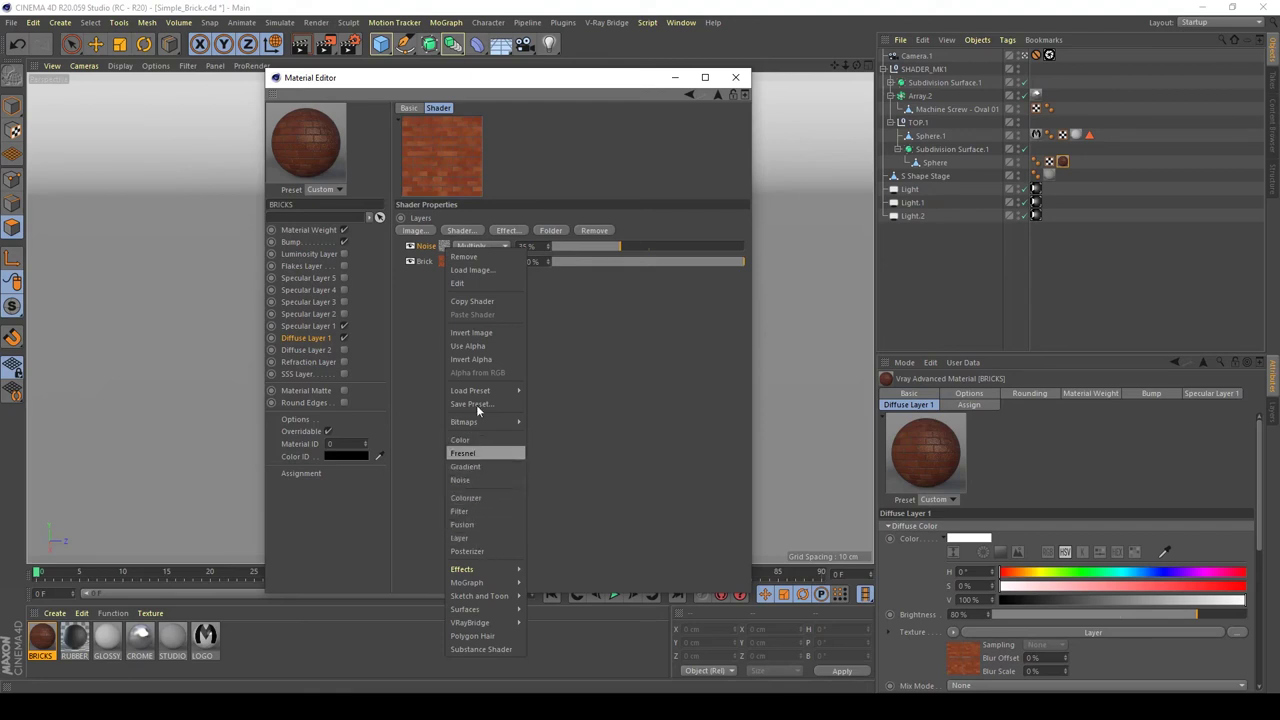
Paste a copy of the Brick shader into the specular texture, then remove it again.
left_click(465, 302)
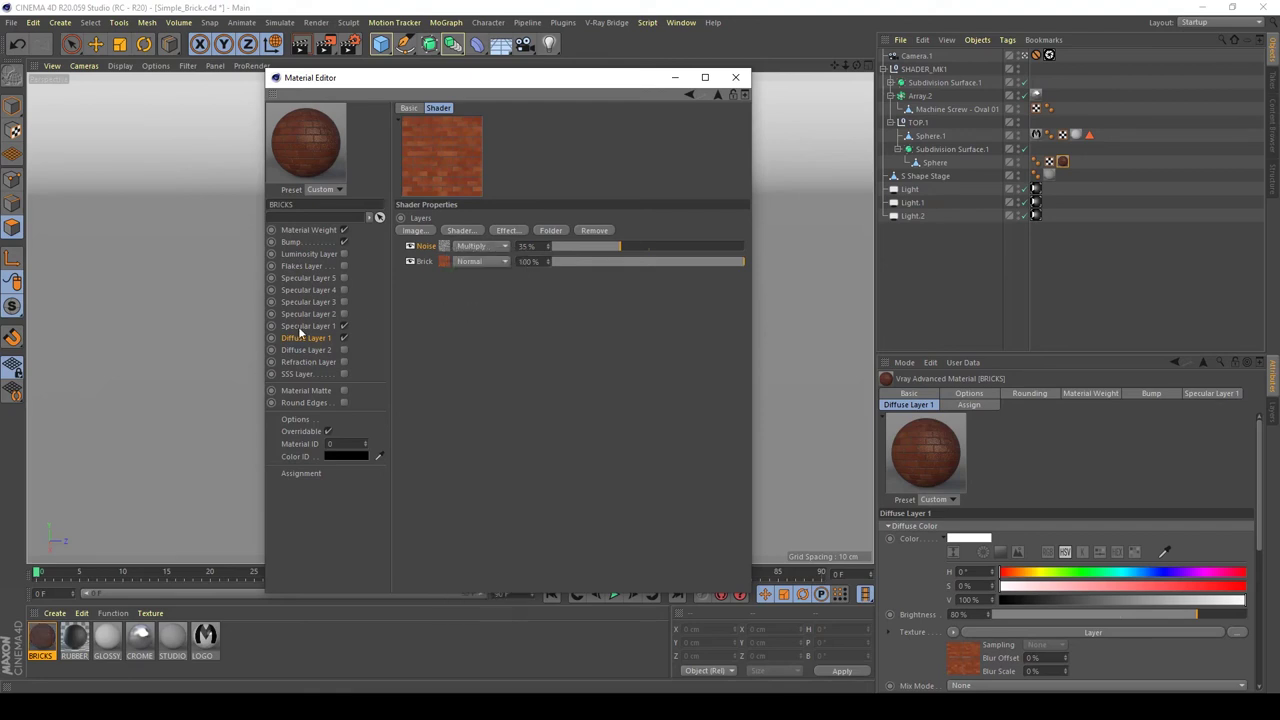
left_click(308, 326)
left_click(443, 263)
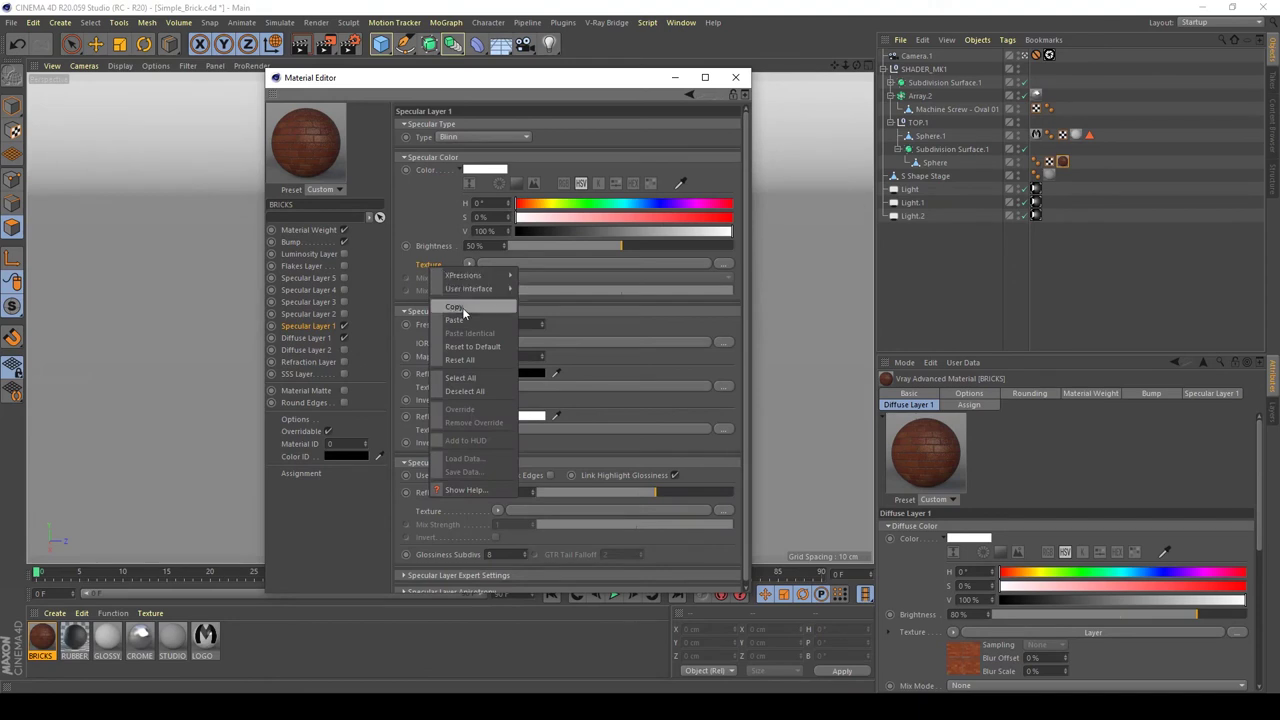
left_click(461, 318)
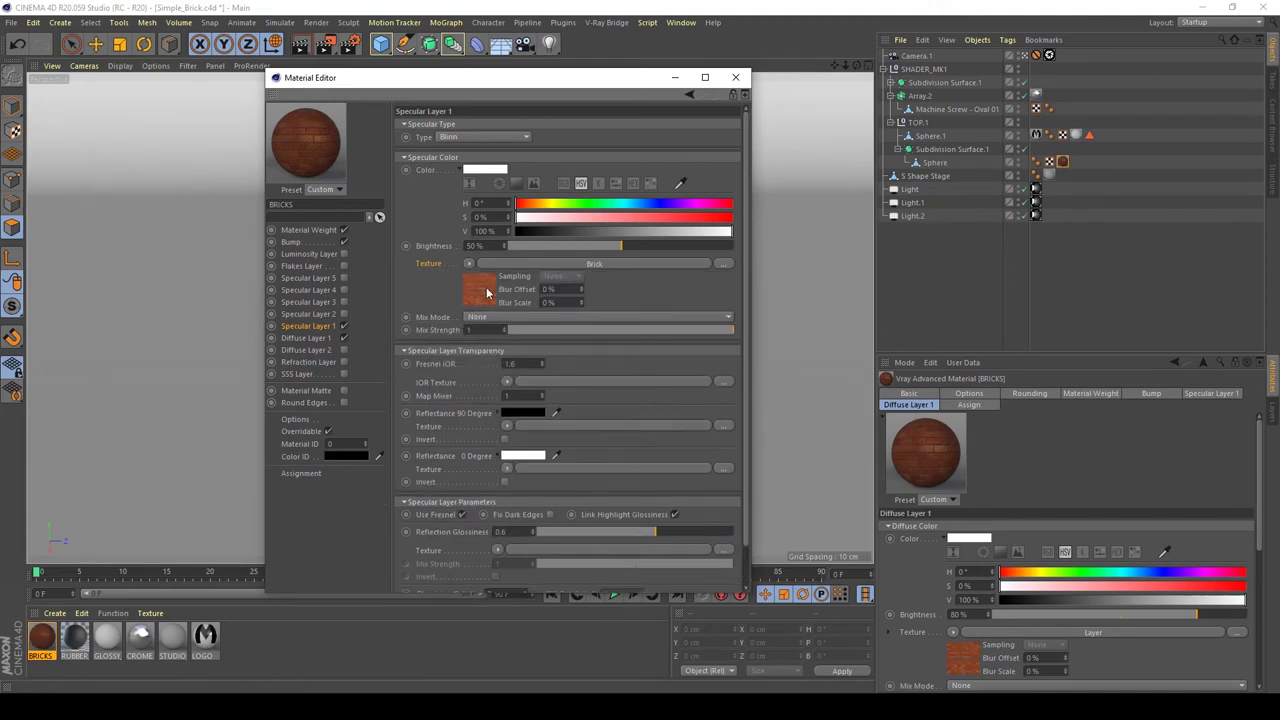
left_click(469, 265)
left_click(484, 286)
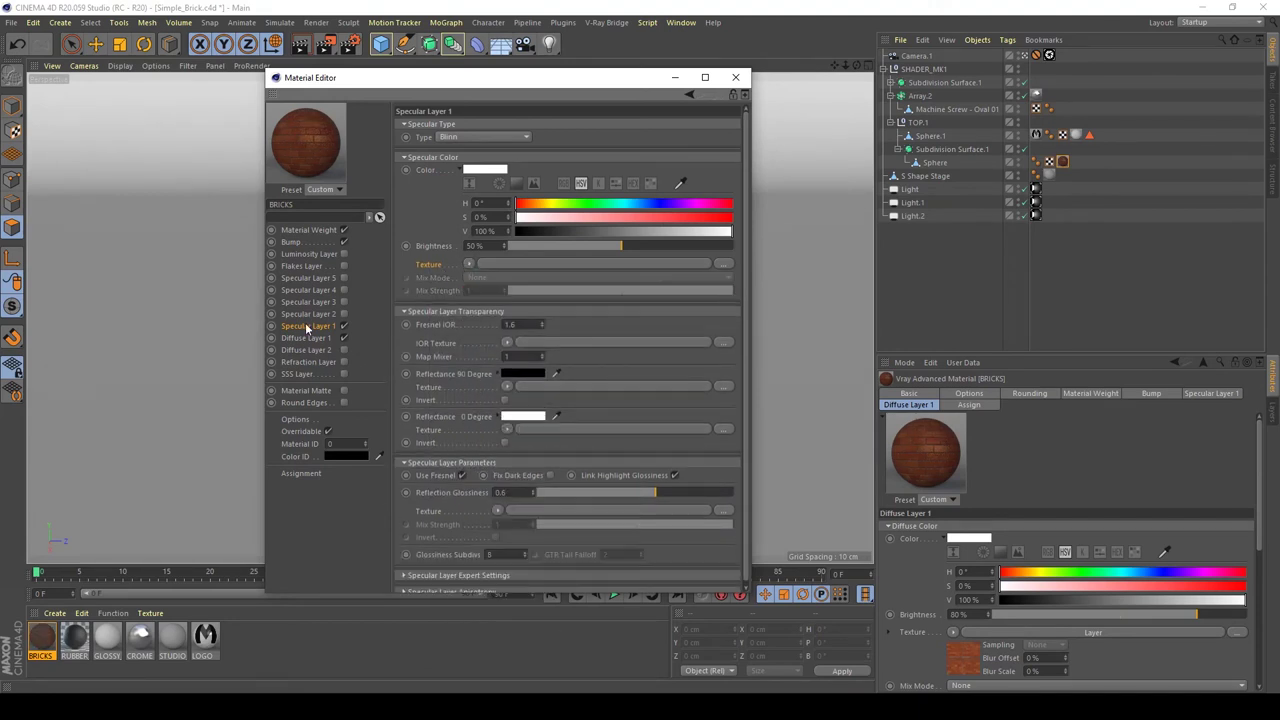
left_click(308, 338)
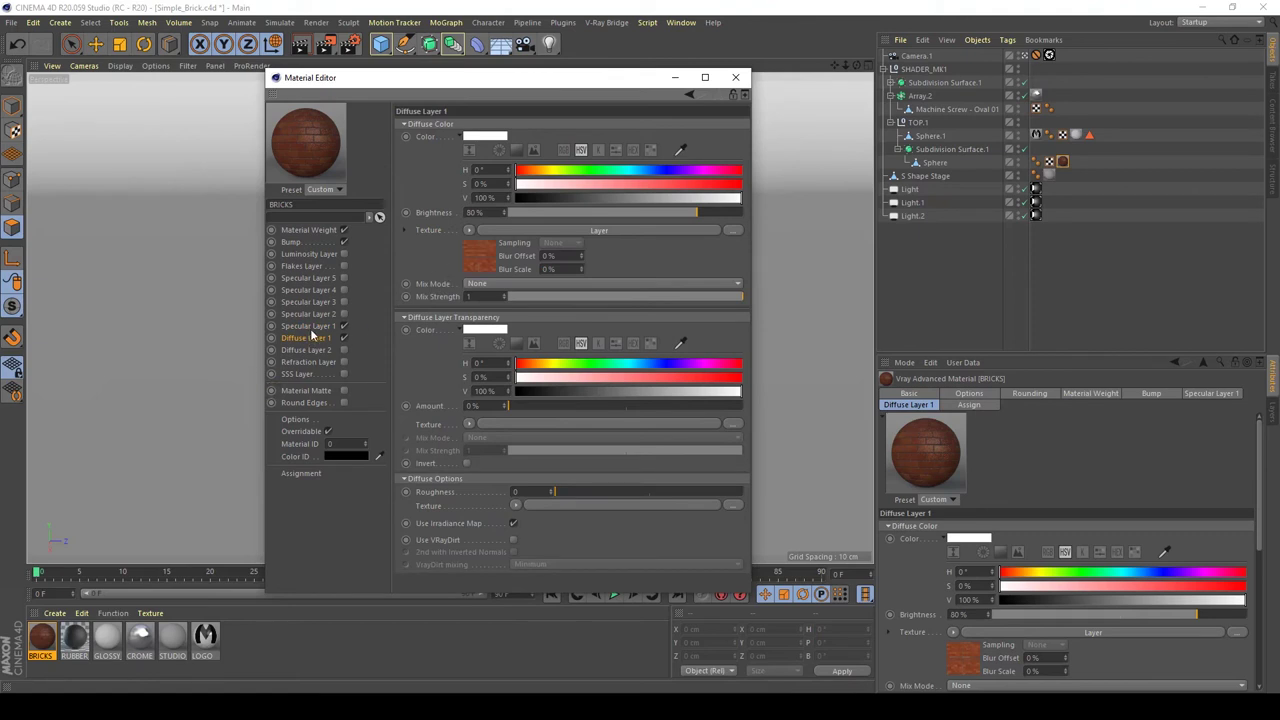
left_click(321, 327)
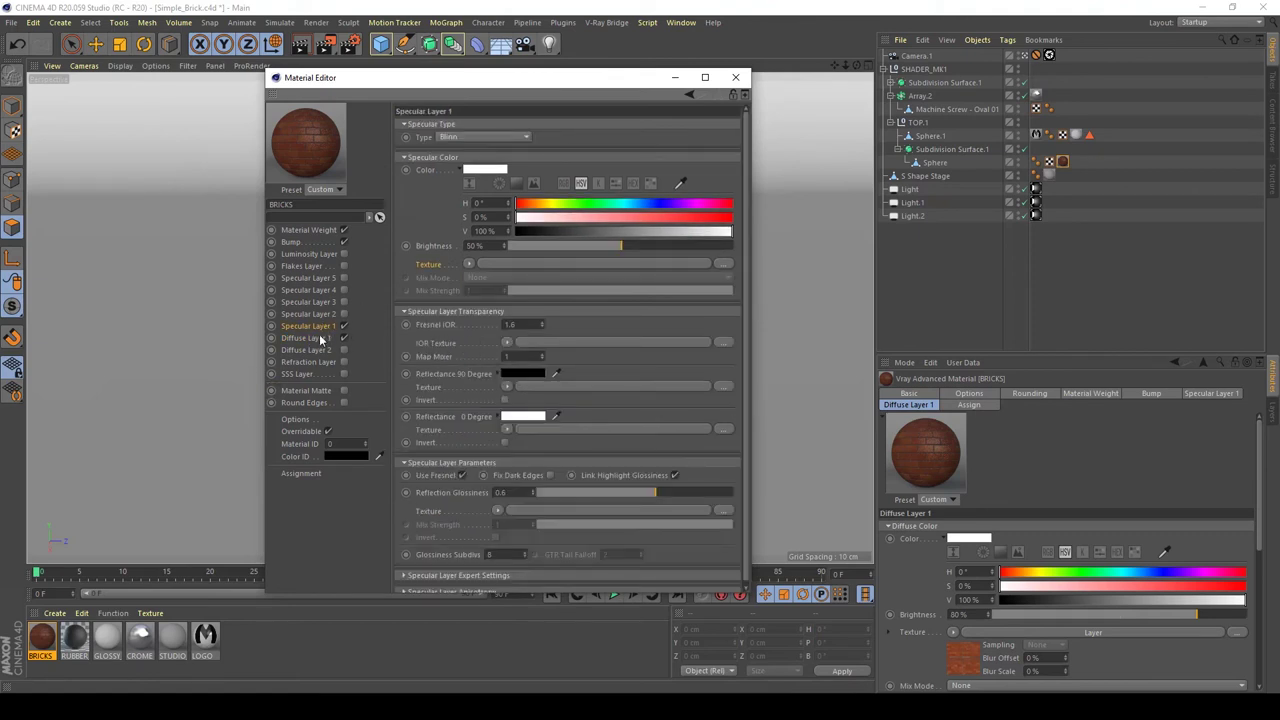
left_click(318, 339)
Copy Diffuse Layer 1's layered texture and paste it into Specular Layer 1's texture.
right_click(441, 240)
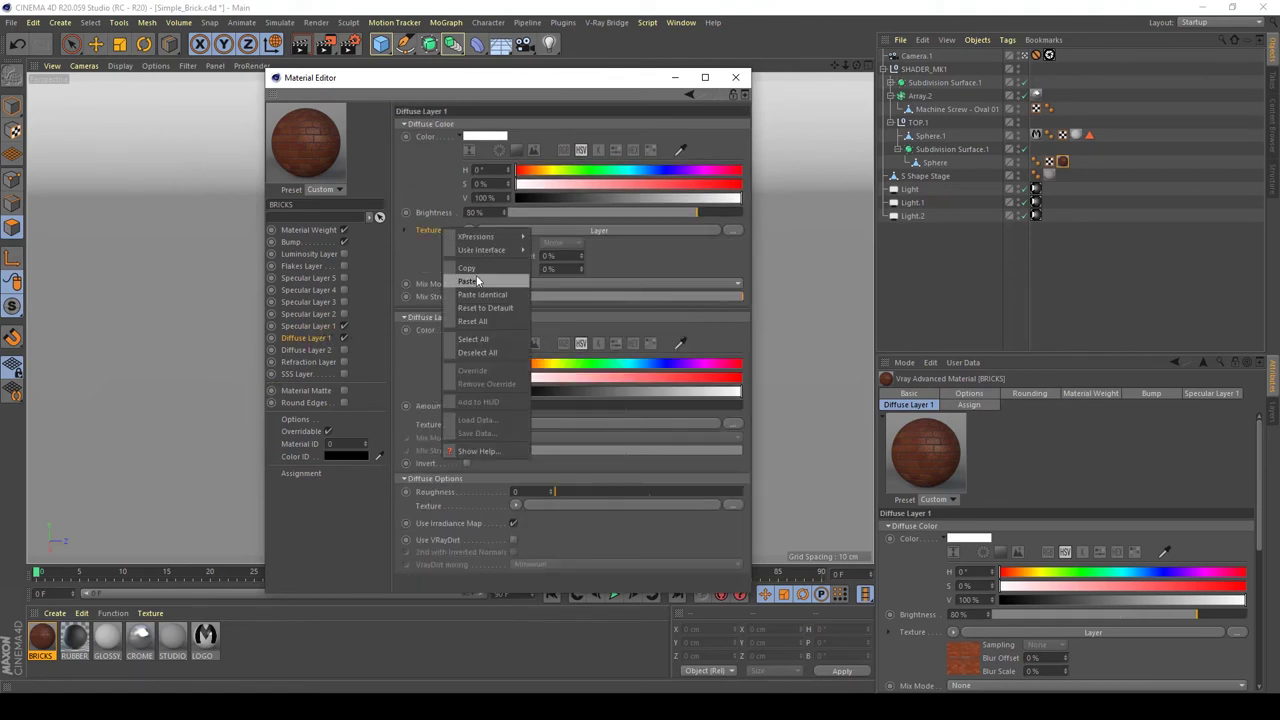
left_click(420, 295)
left_click(310, 327)
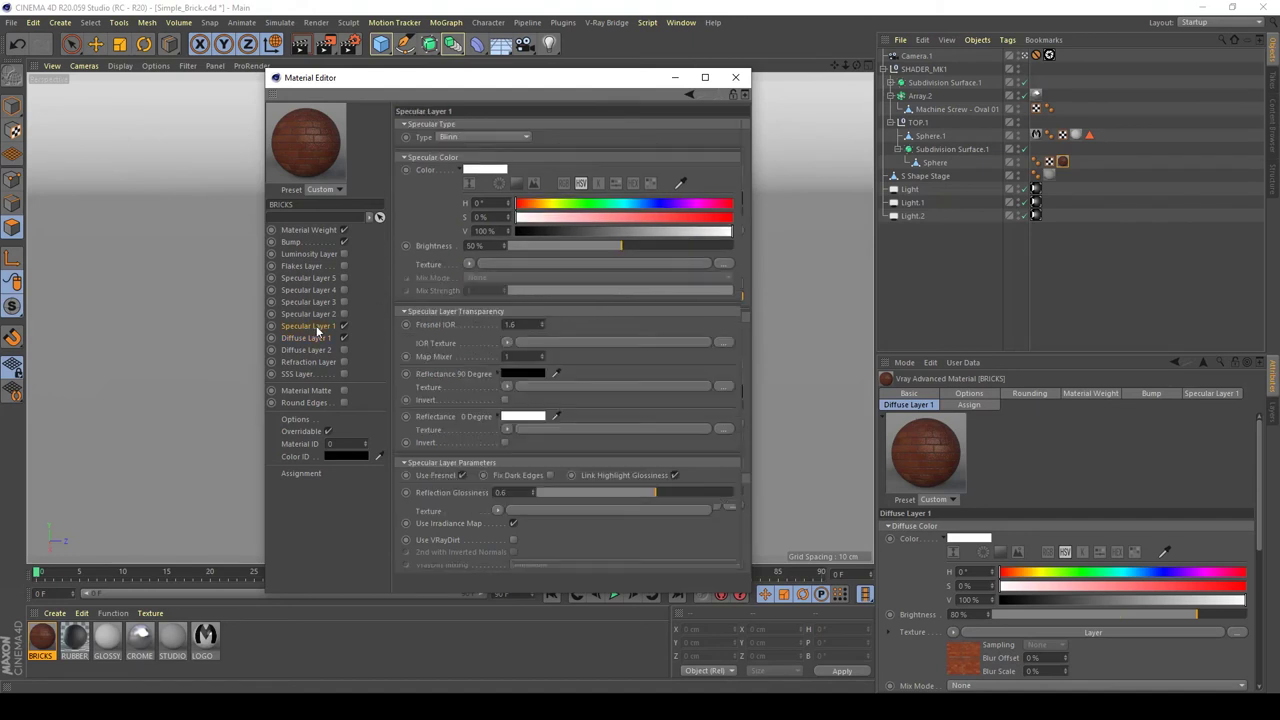
right_click(449, 265)
left_click(477, 320)
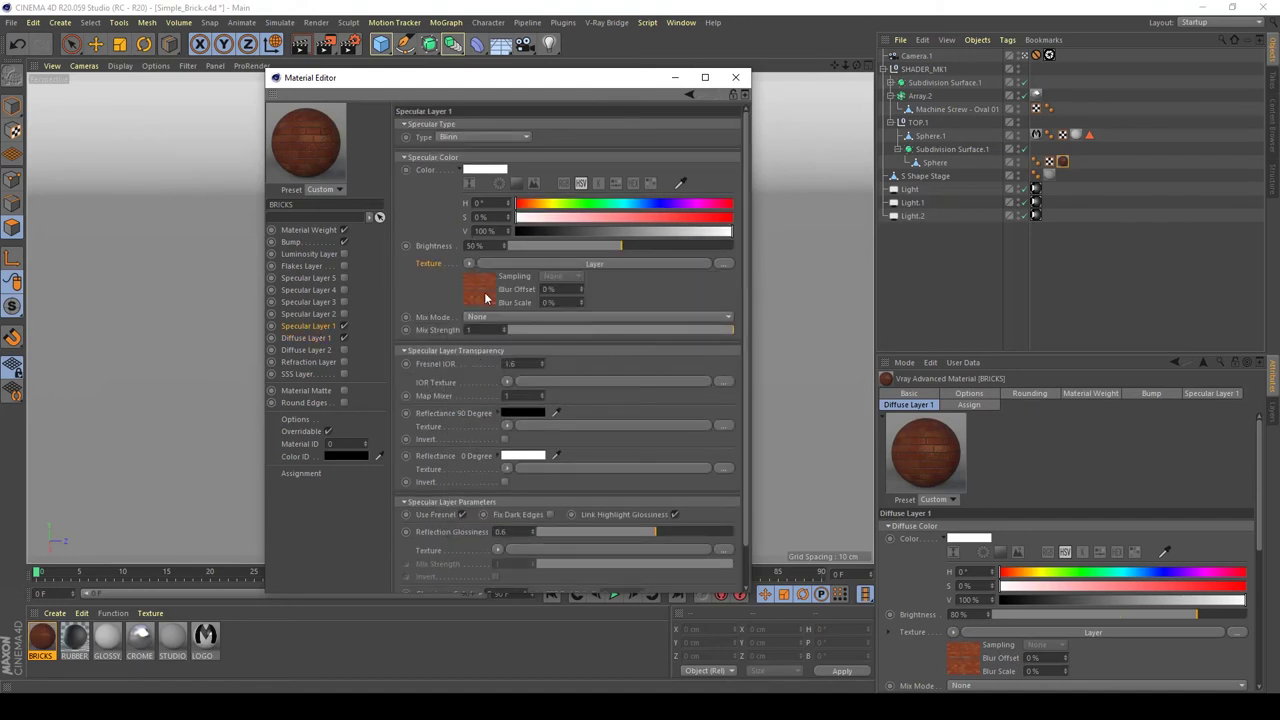
left_click(478, 278)
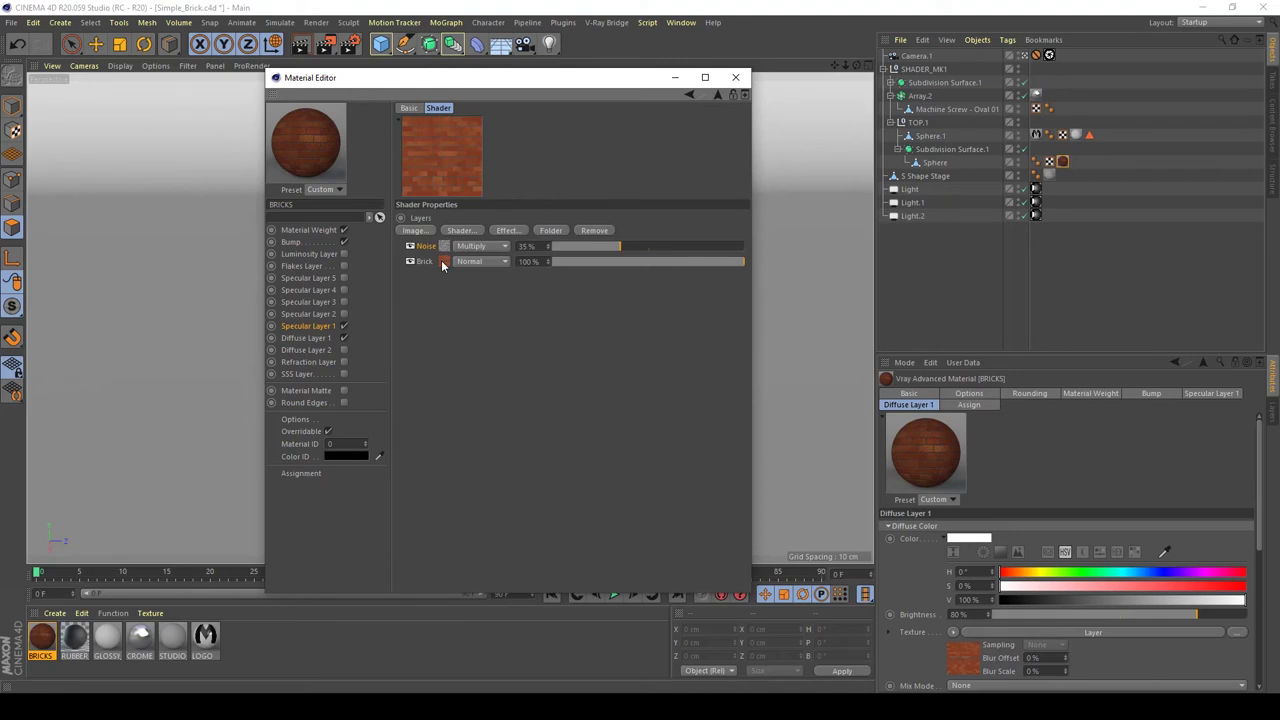
Make the first Brick Color gradient stop a desaturated mid grey.
left_click(441, 260)
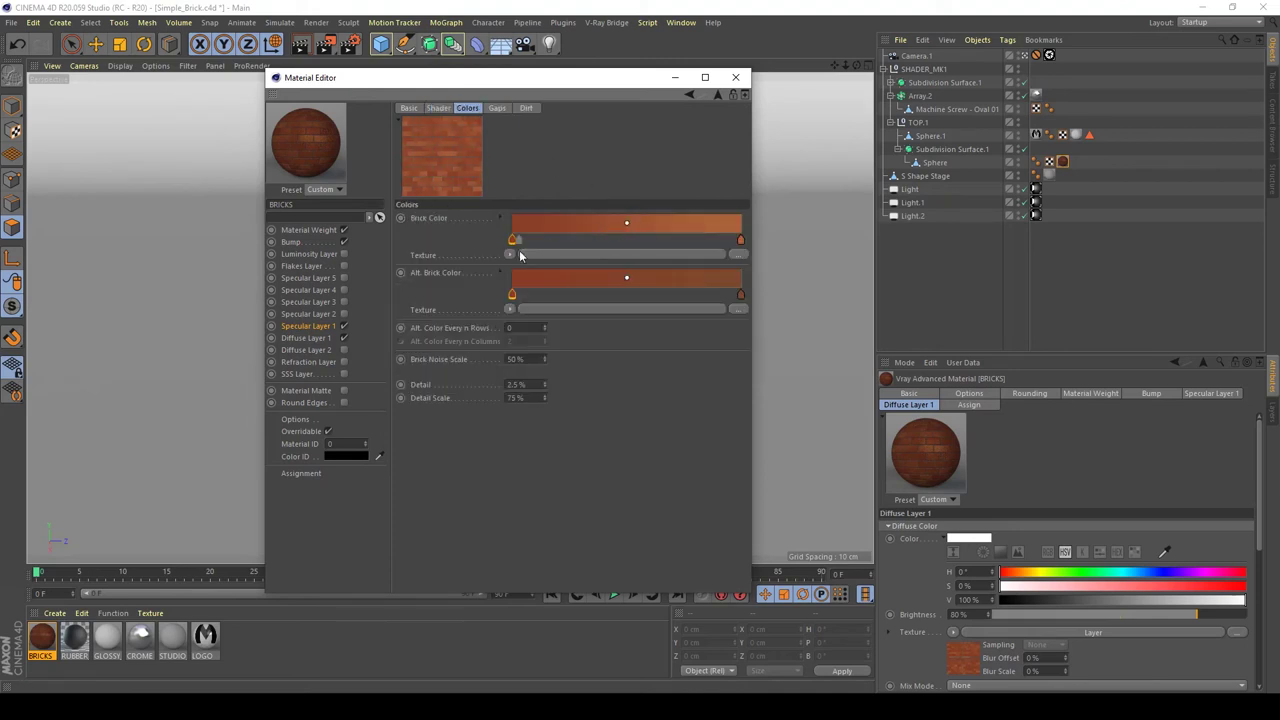
left_click(512, 241)
double_click(512, 241)
left_click_drag(500, 268, 432, 268)
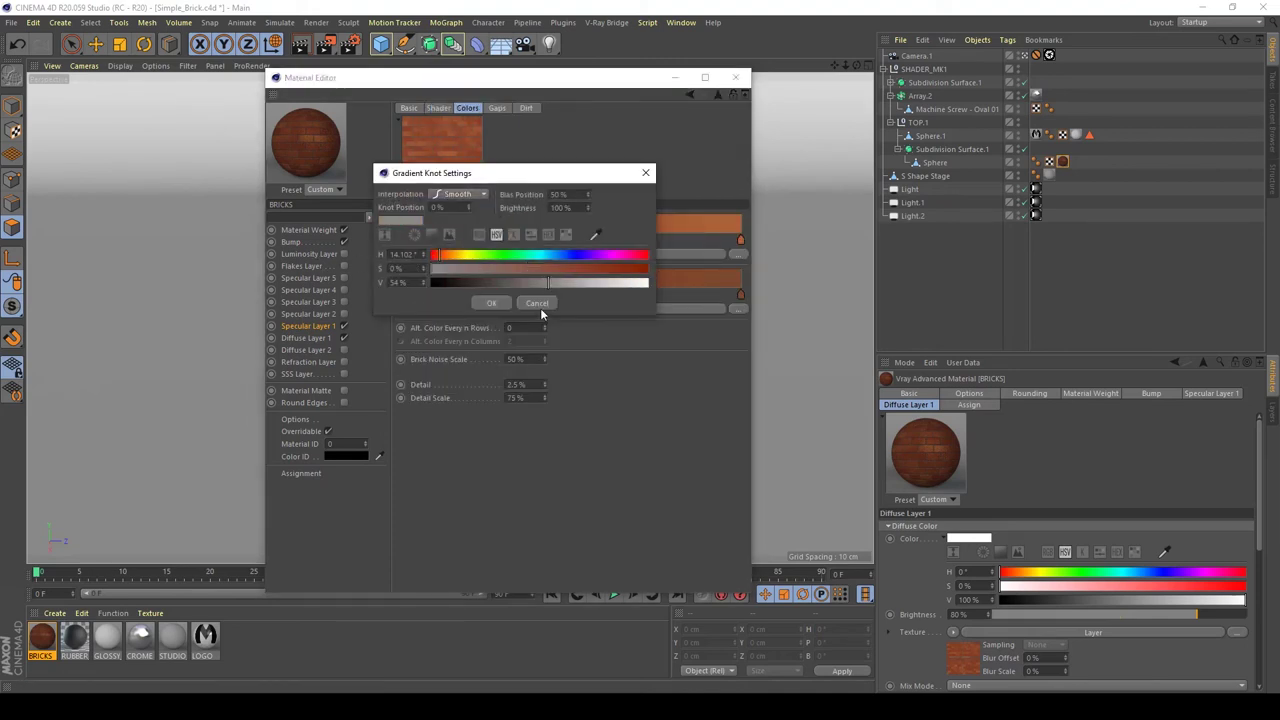
mouse_move(540, 283)
left_mouse_down()
mouse_move(651, 286)
mouse_move(559, 282)
left_mouse_up()
left_click(491, 302)
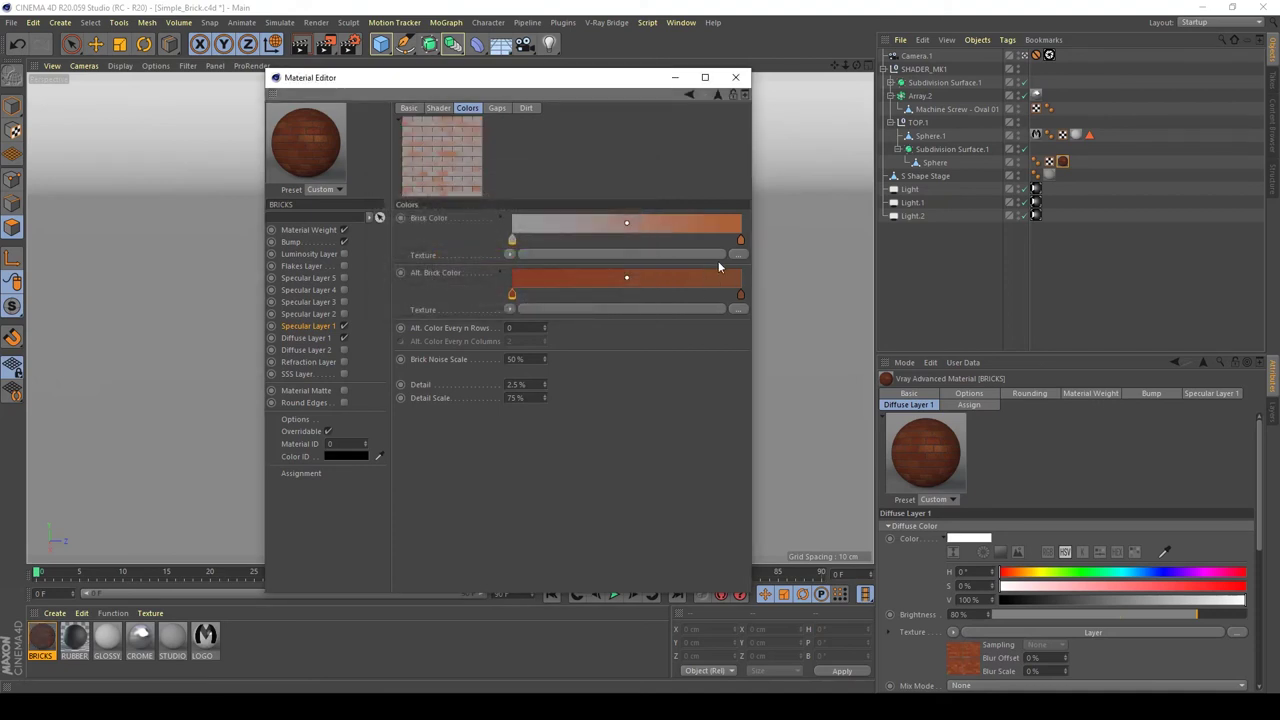
Desaturate the last brick colour stop to grey and add a light grey stop on the right.
left_click(741, 242)
double_click(741, 242)
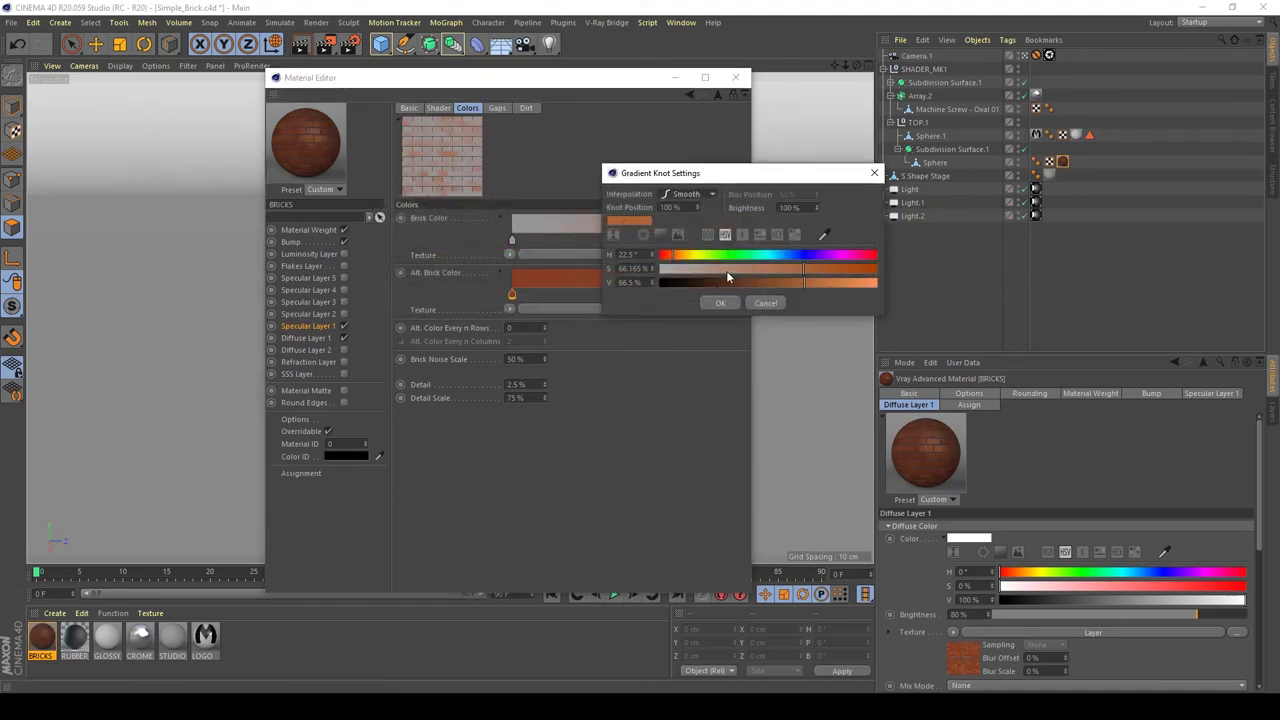
left_click_drag(726, 270, 650, 270)
left_click(720, 302)
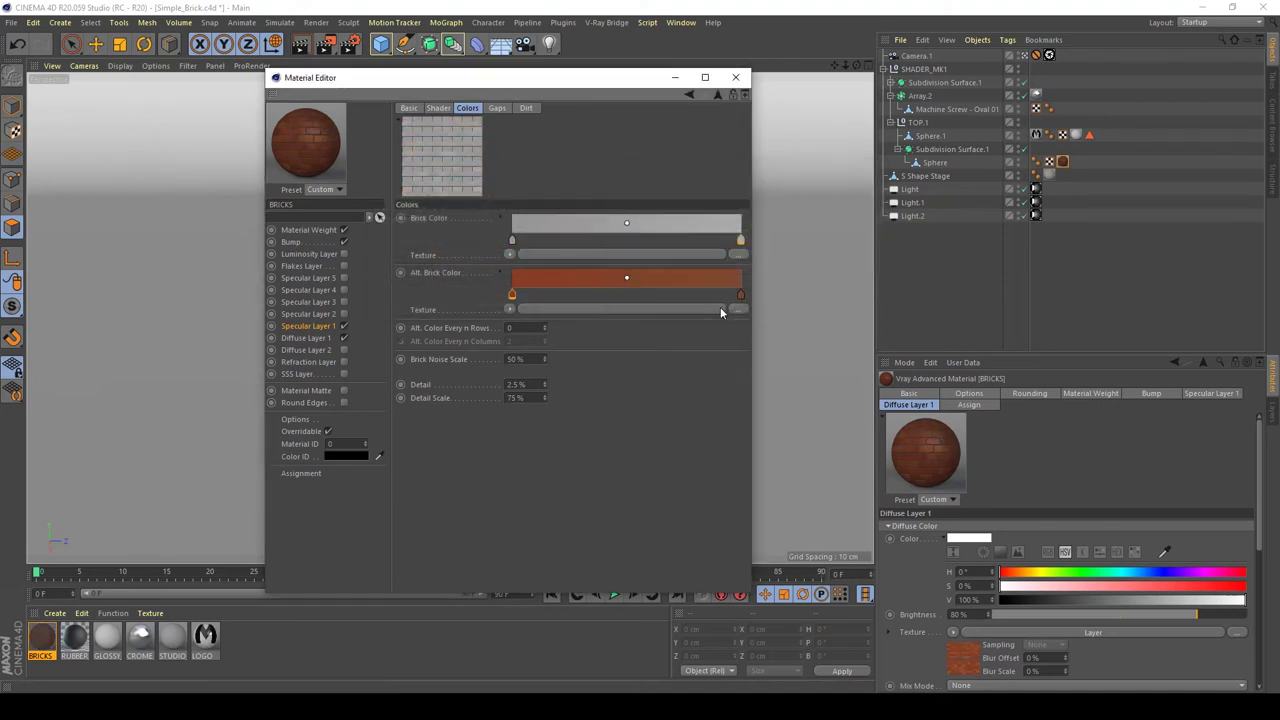
left_click(680, 240)
double_click(740, 240)
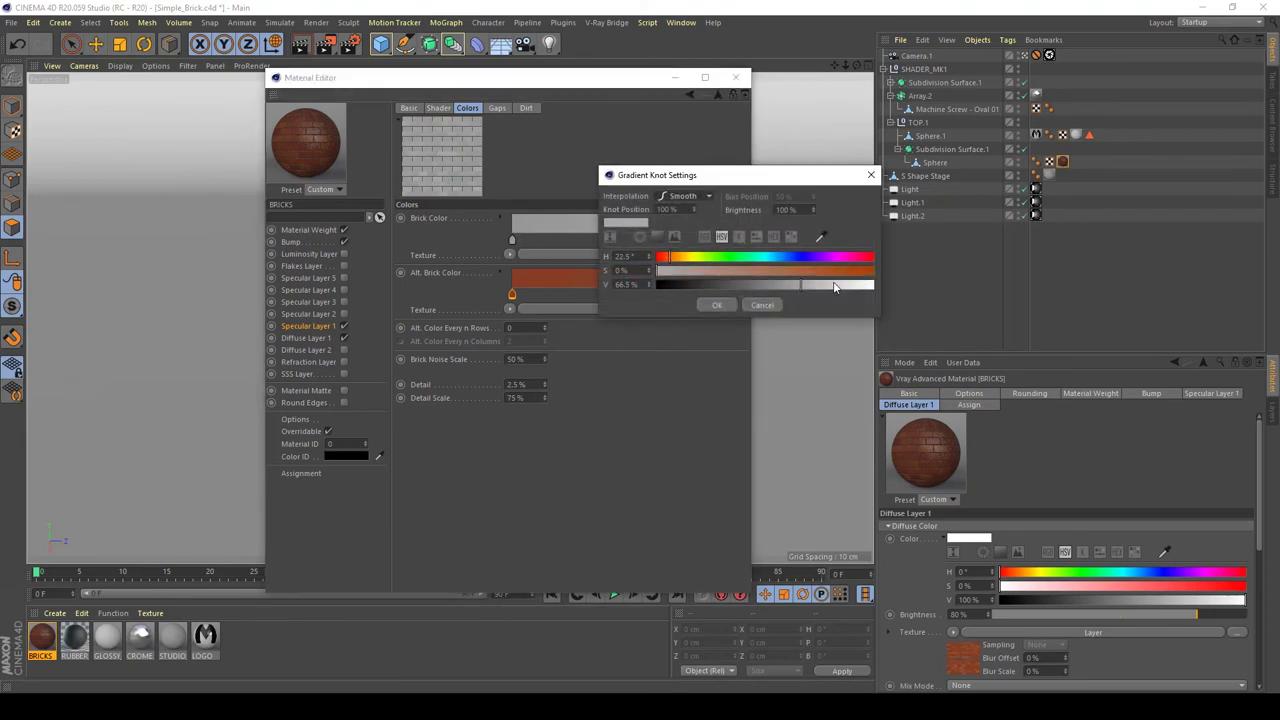
left_click_drag(838, 285, 853, 285)
left_click(718, 305)
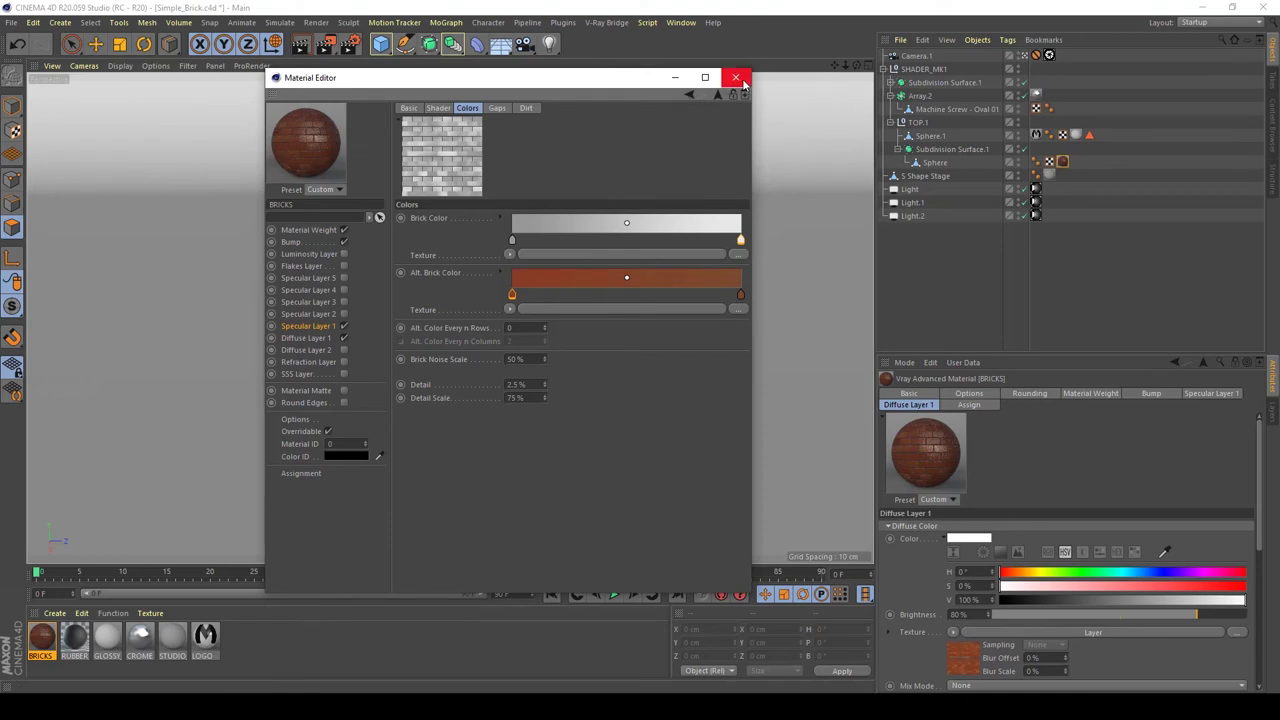
Raise the specular Layer shader's Noise layer opacity to 65%.
left_click(308, 326)
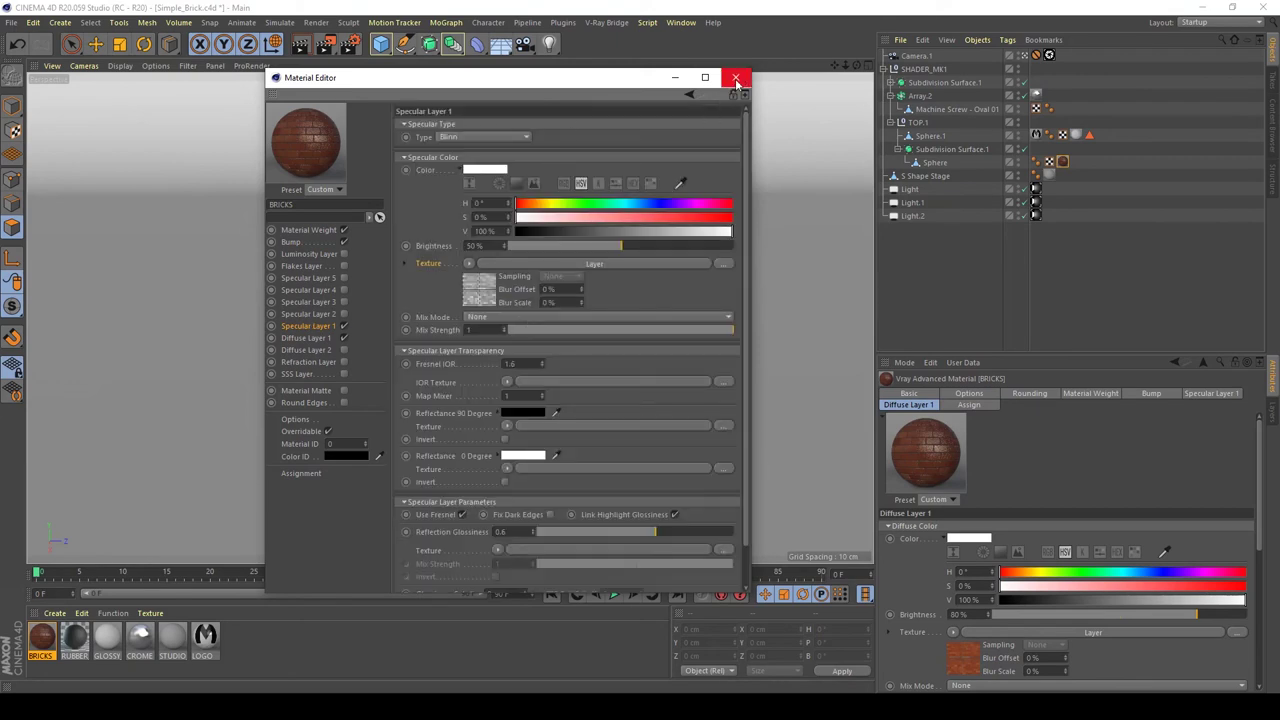
left_click(478, 296)
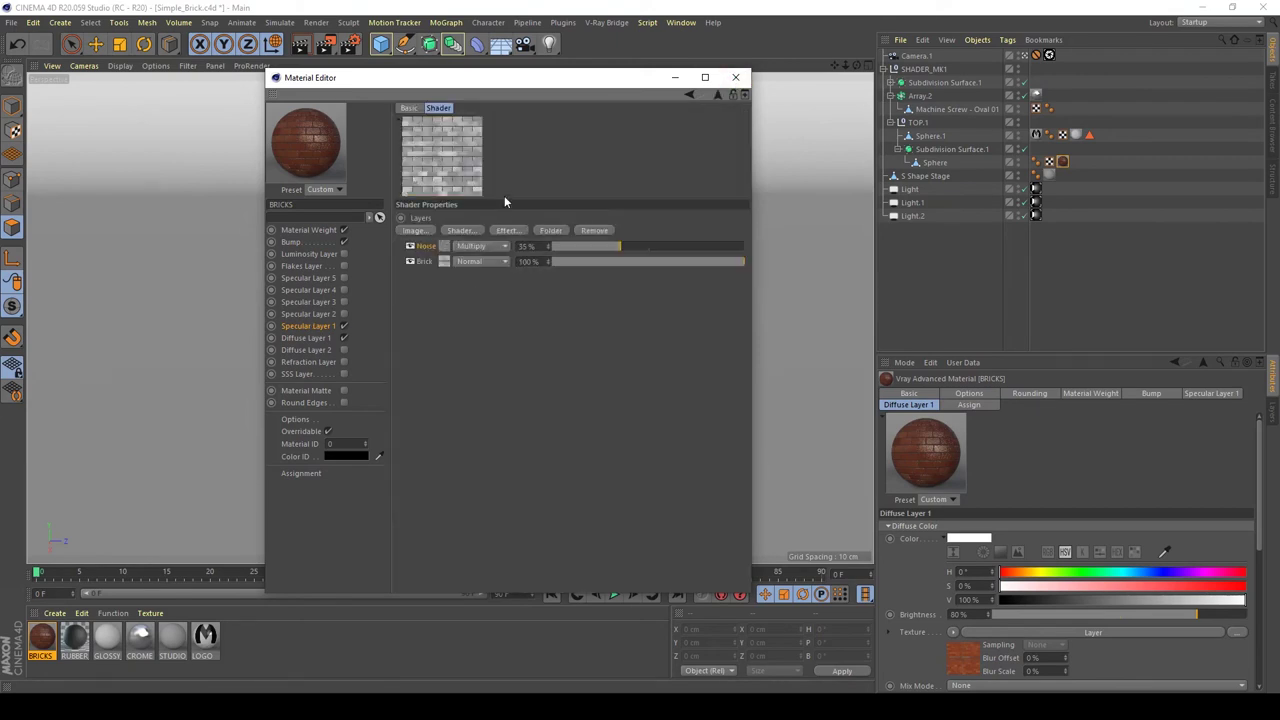
left_click(679, 248)
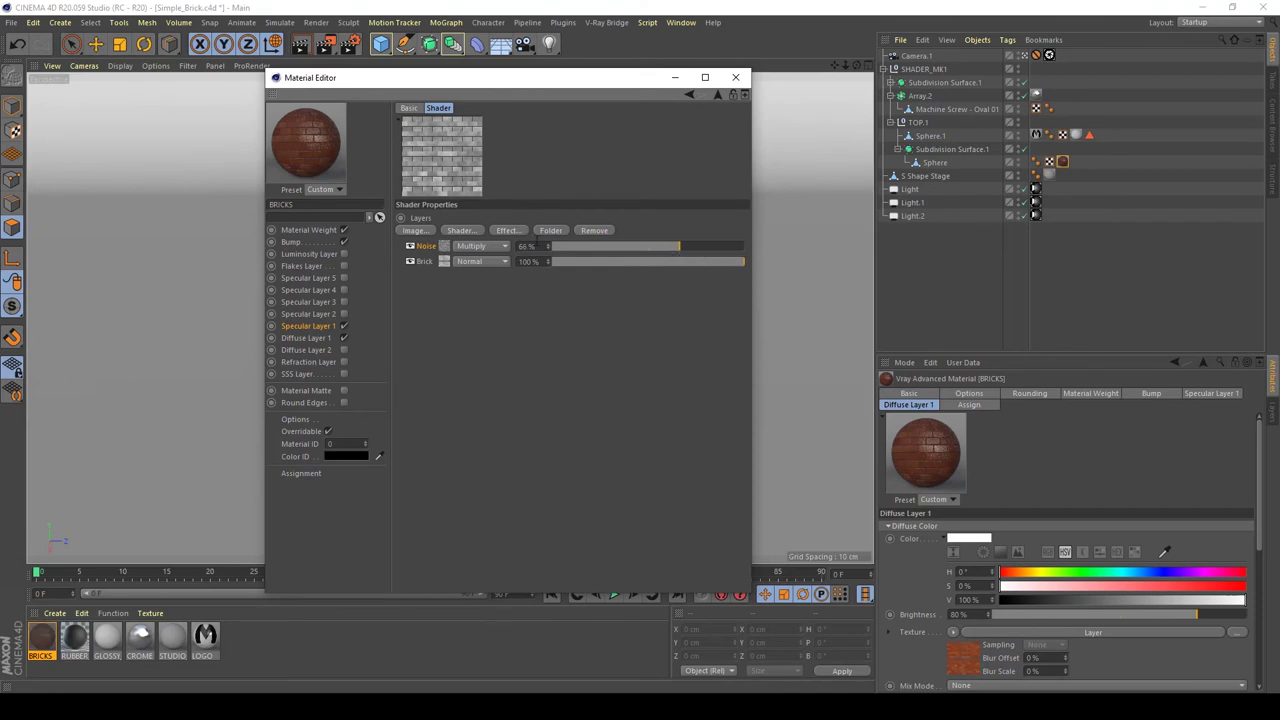
double_click(527, 246)
key("Return")
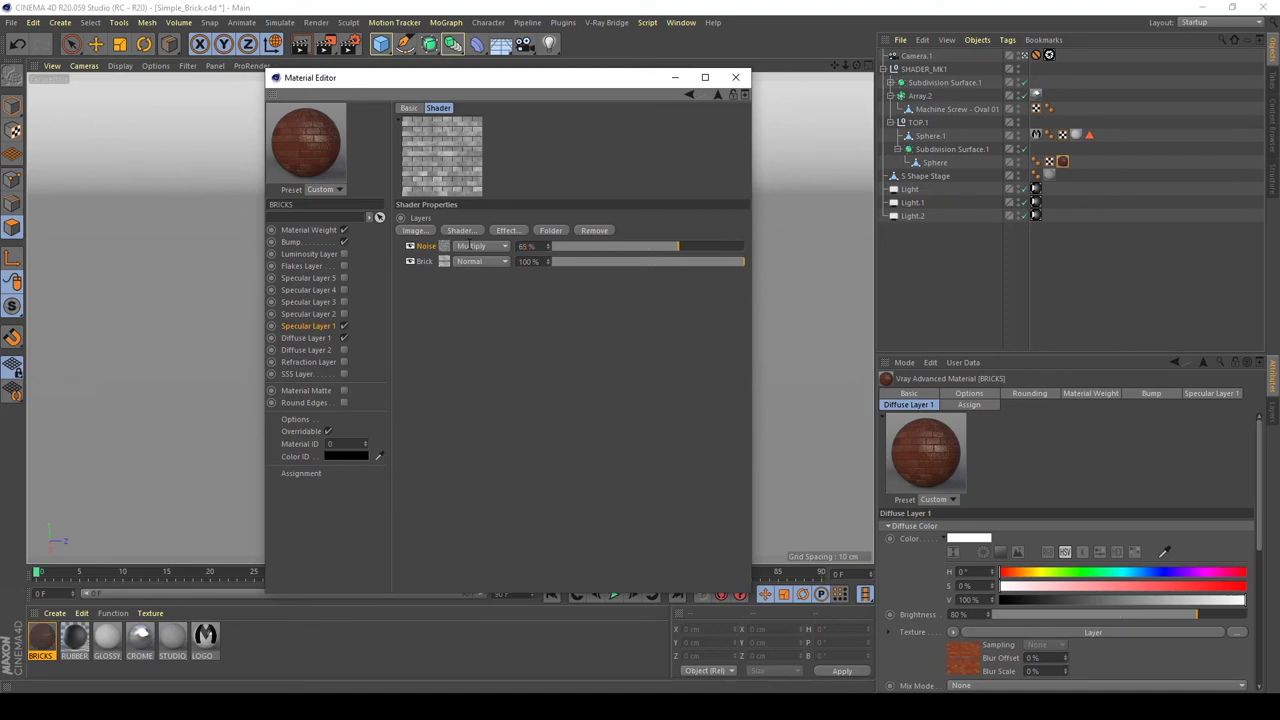
Close the material editor and render the shader ball with Shift+R.
left_click(737, 79)
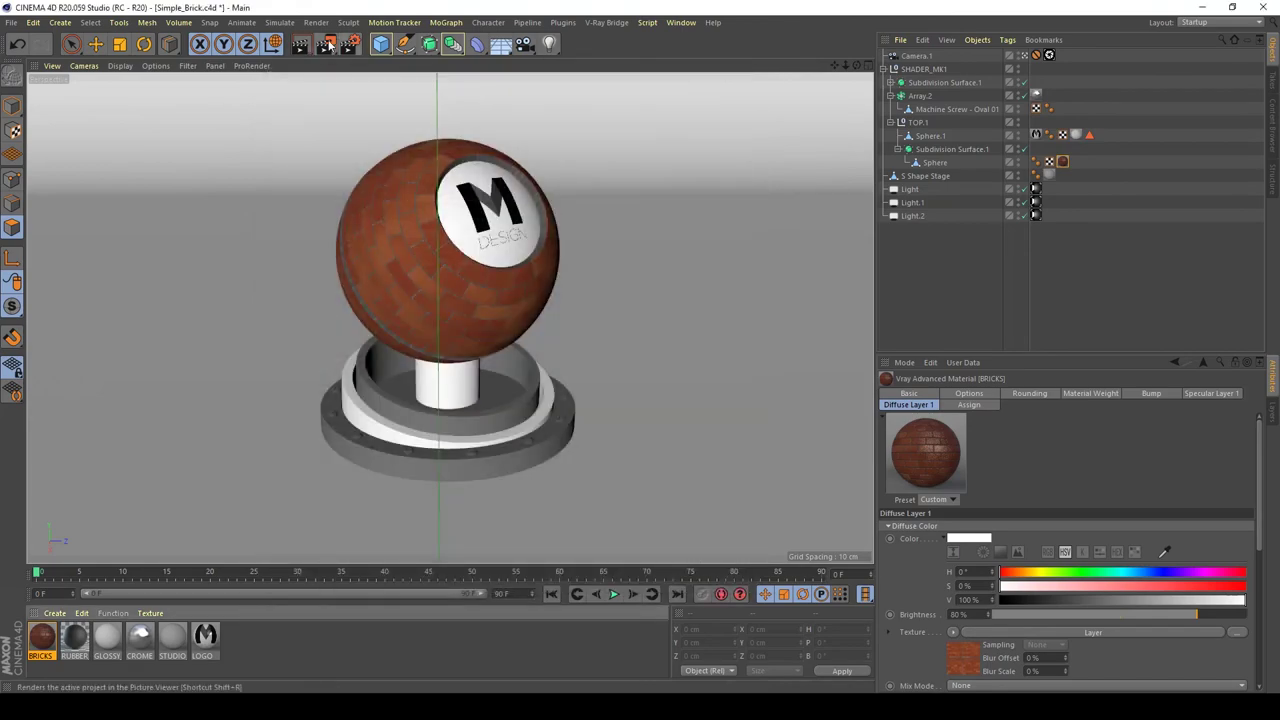
left_click(325, 43)
key("shift+r")
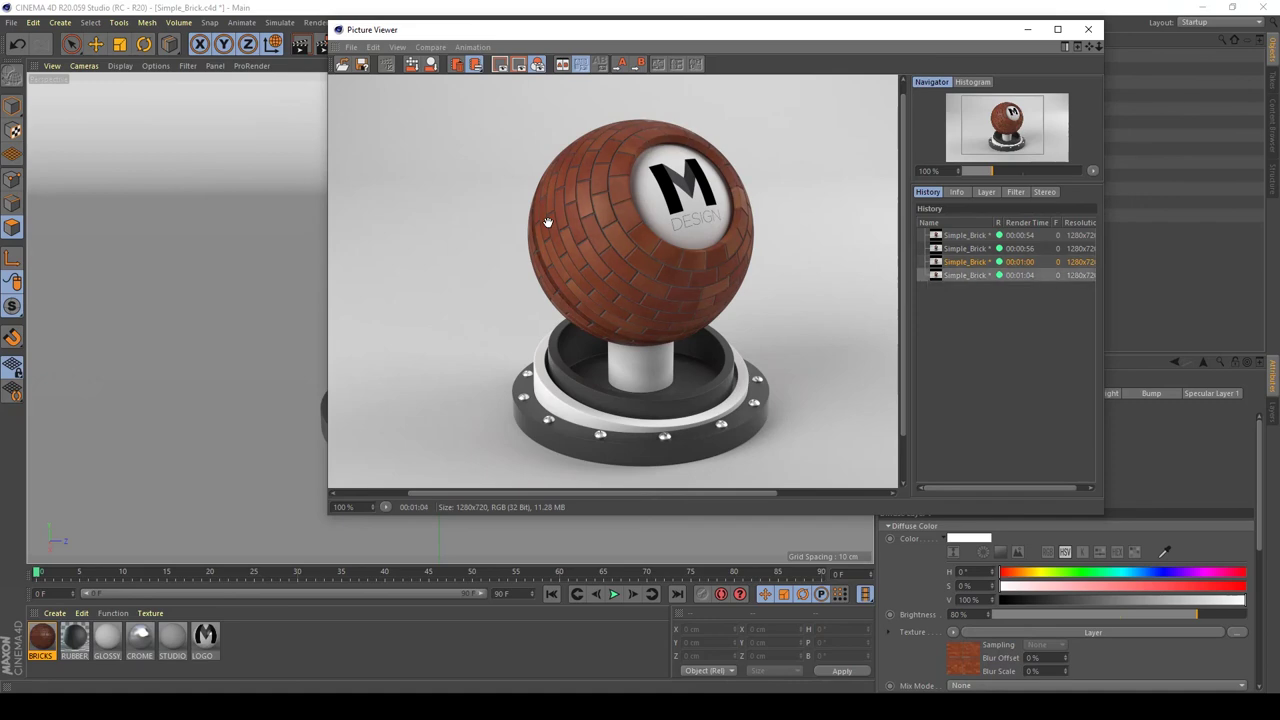
Wrap the BRICKS bump texture in a Layer shader and add a Noise layer above the Brick.
left_click(1088, 29)
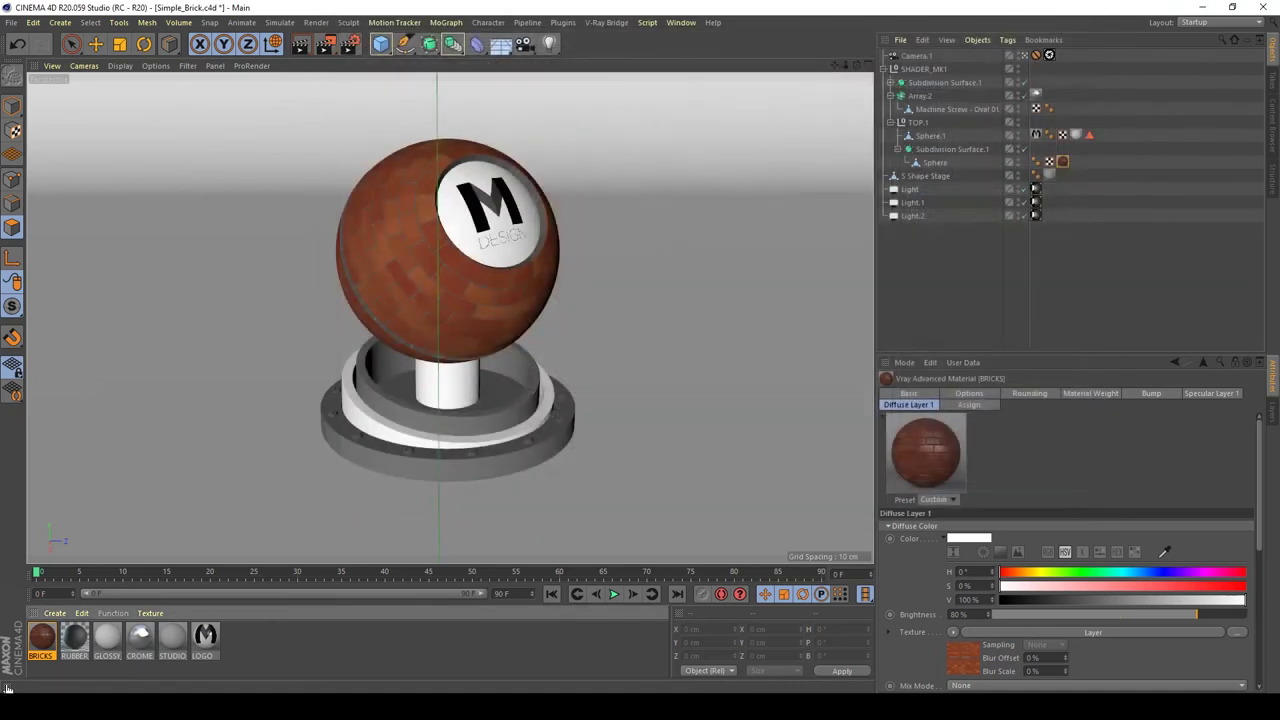
double_click(44, 636)
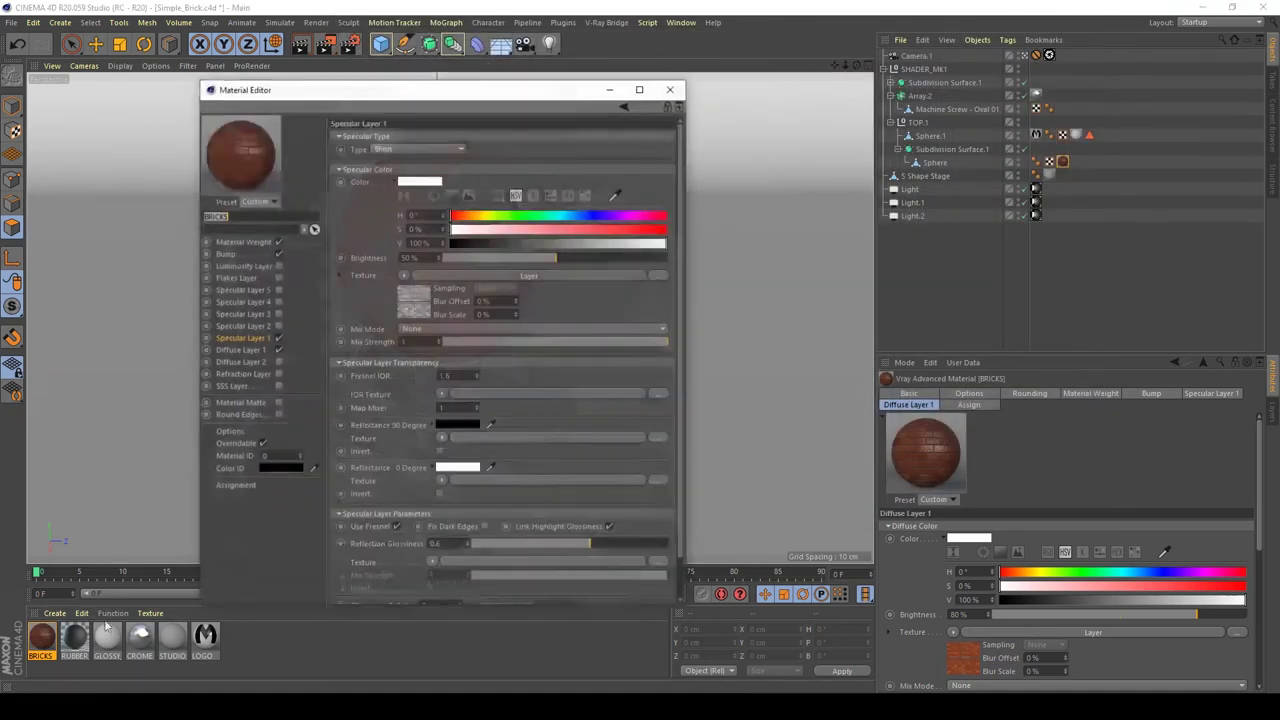
left_click(226, 254)
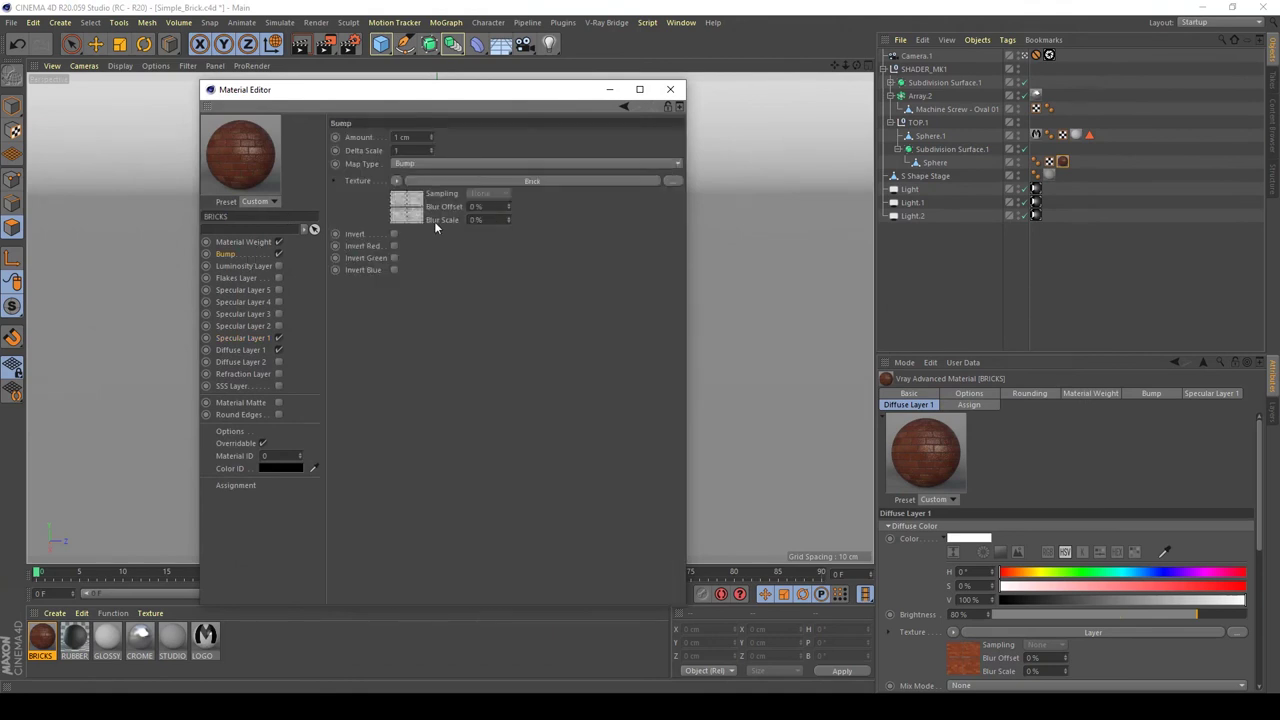
left_click(398, 180)
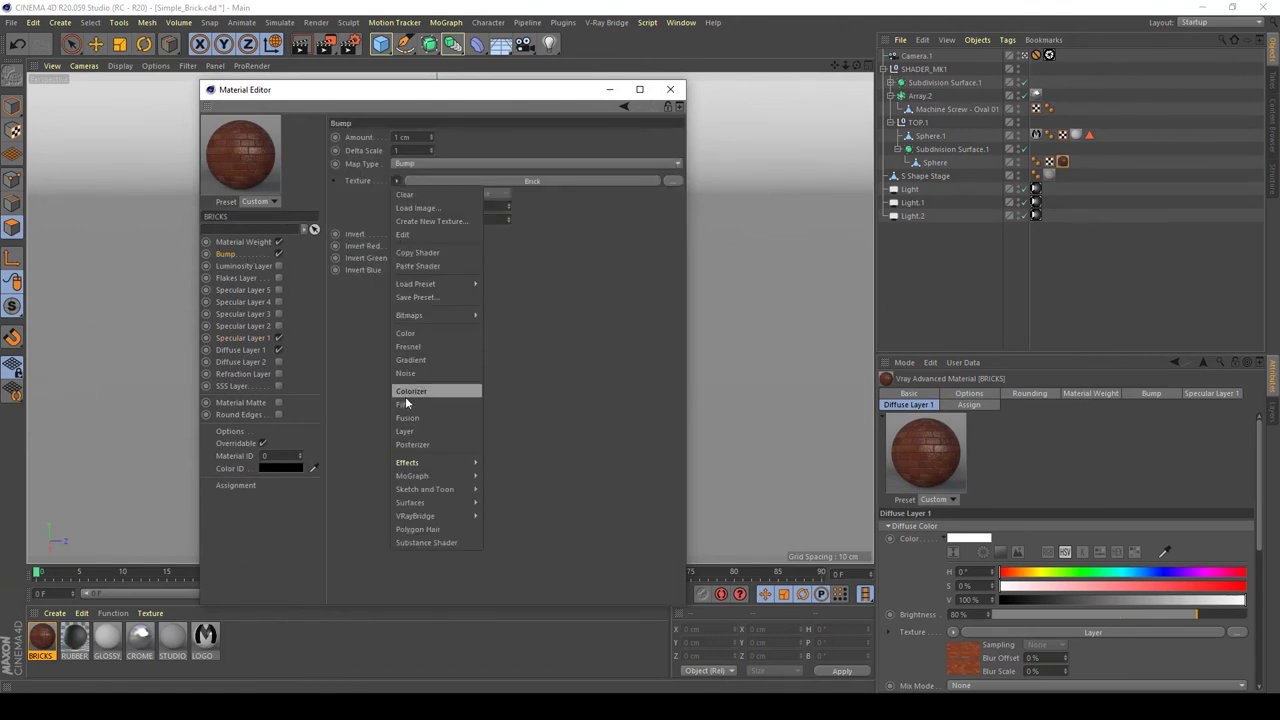
left_click(408, 430)
left_click(418, 213)
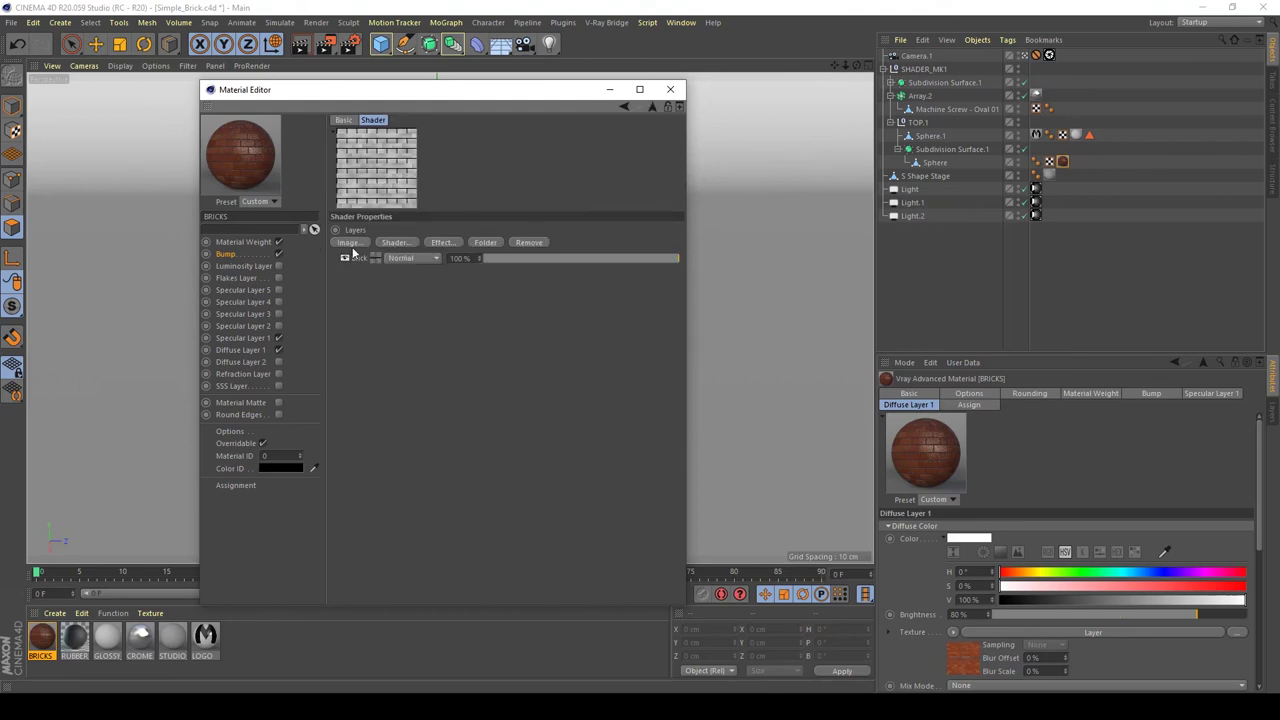
left_click(395, 244)
left_click(435, 314)
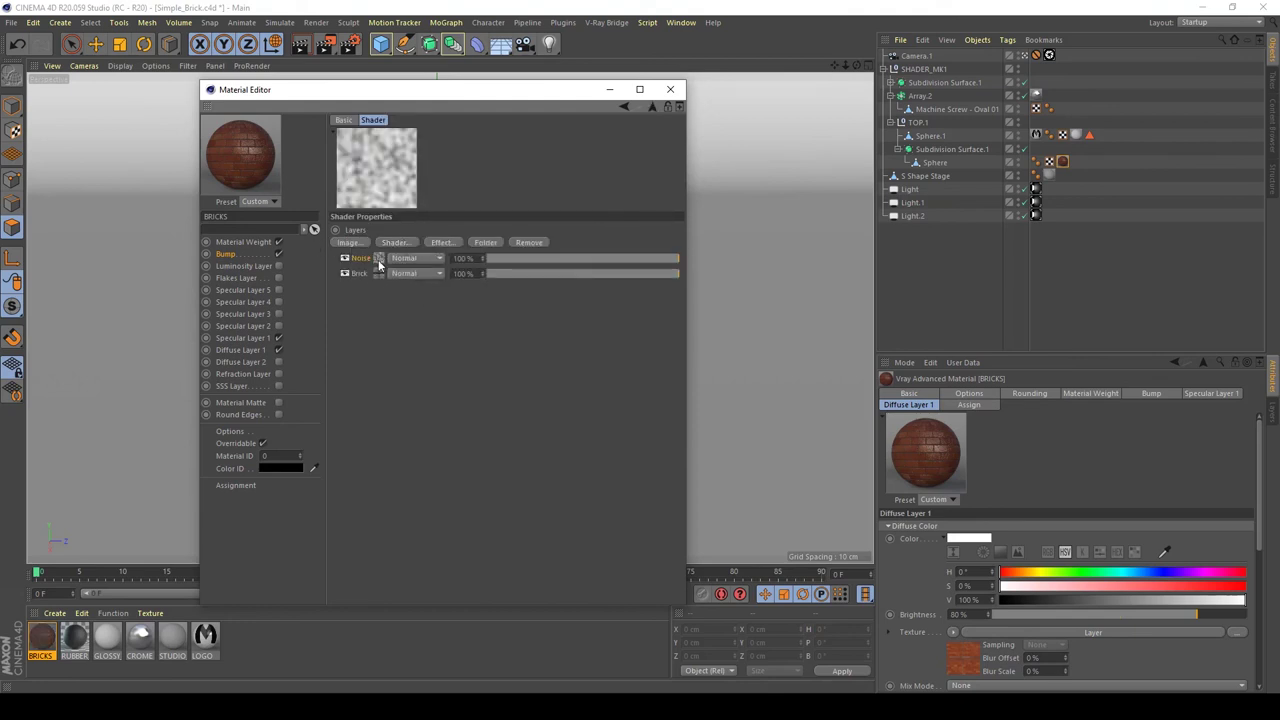
Set the bump Noise to Turbulence with a Global Scale of 50%.
left_click(378, 258)
left_click(430, 319)
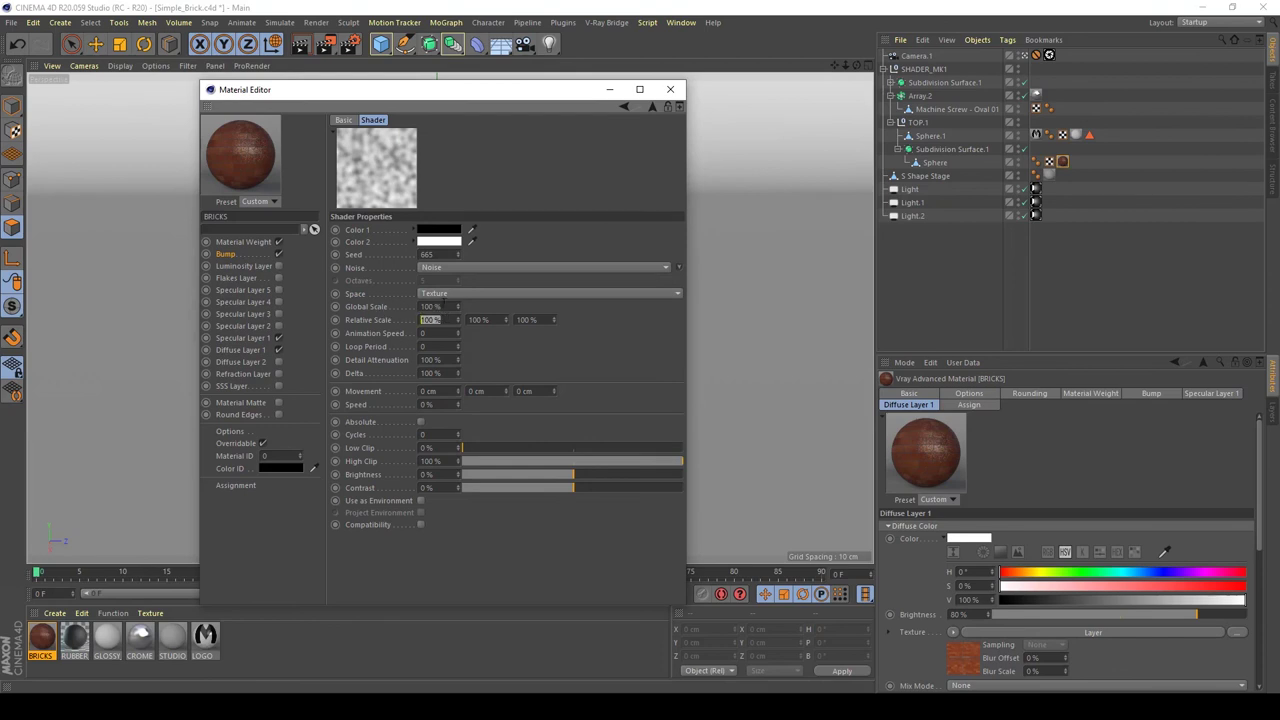
left_click(430, 306)
type("50")
key("Return")
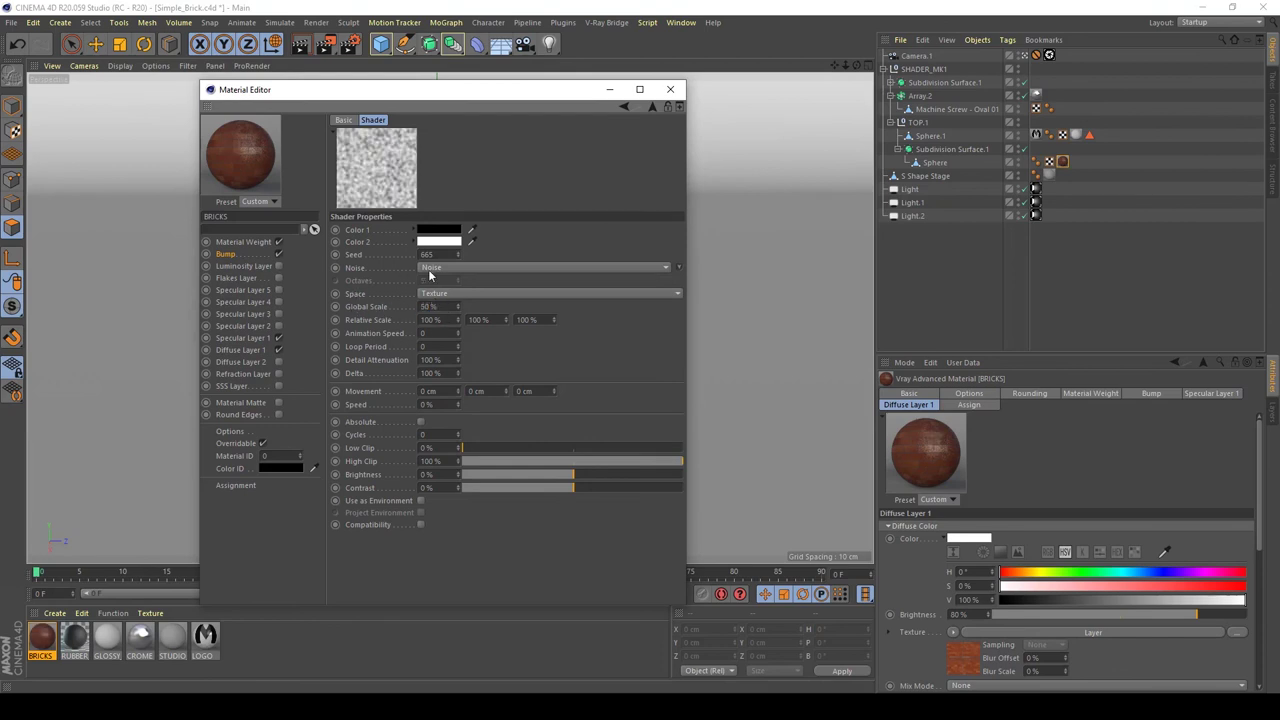
left_click(430, 271)
left_click(459, 537)
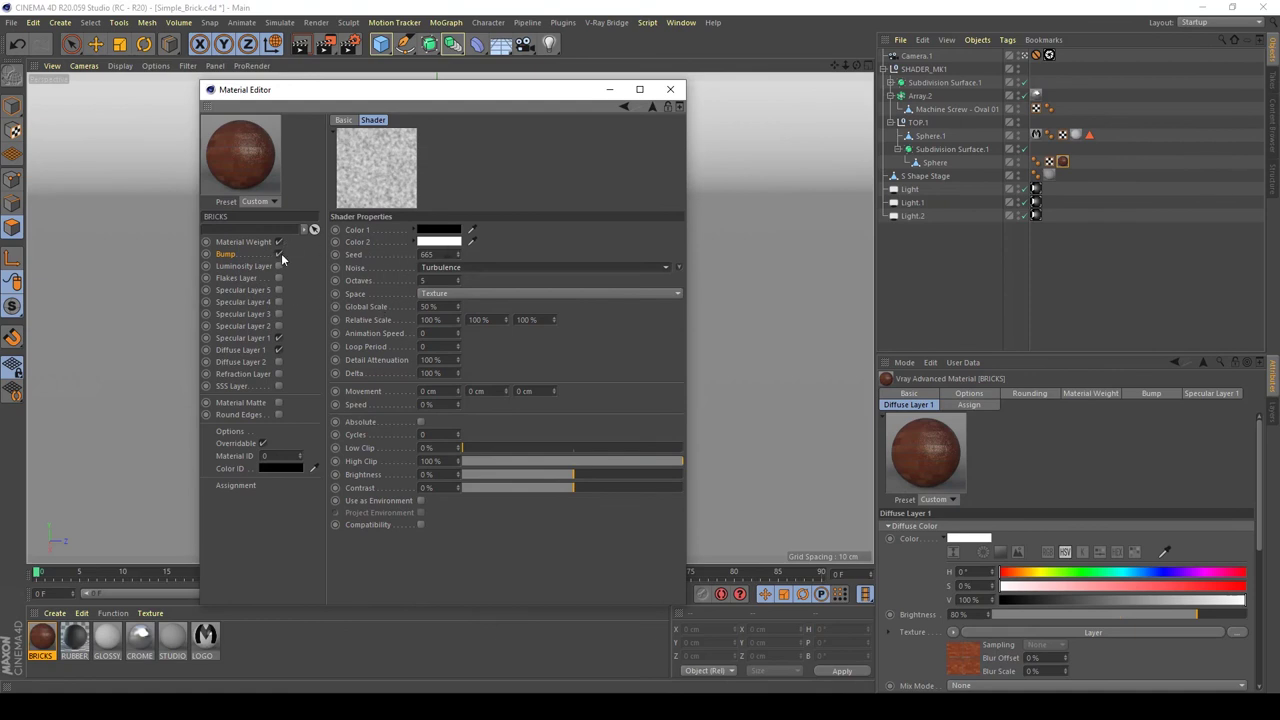
Blend the bump Noise layer over the Brick with Multiply.
left_click(238, 255)
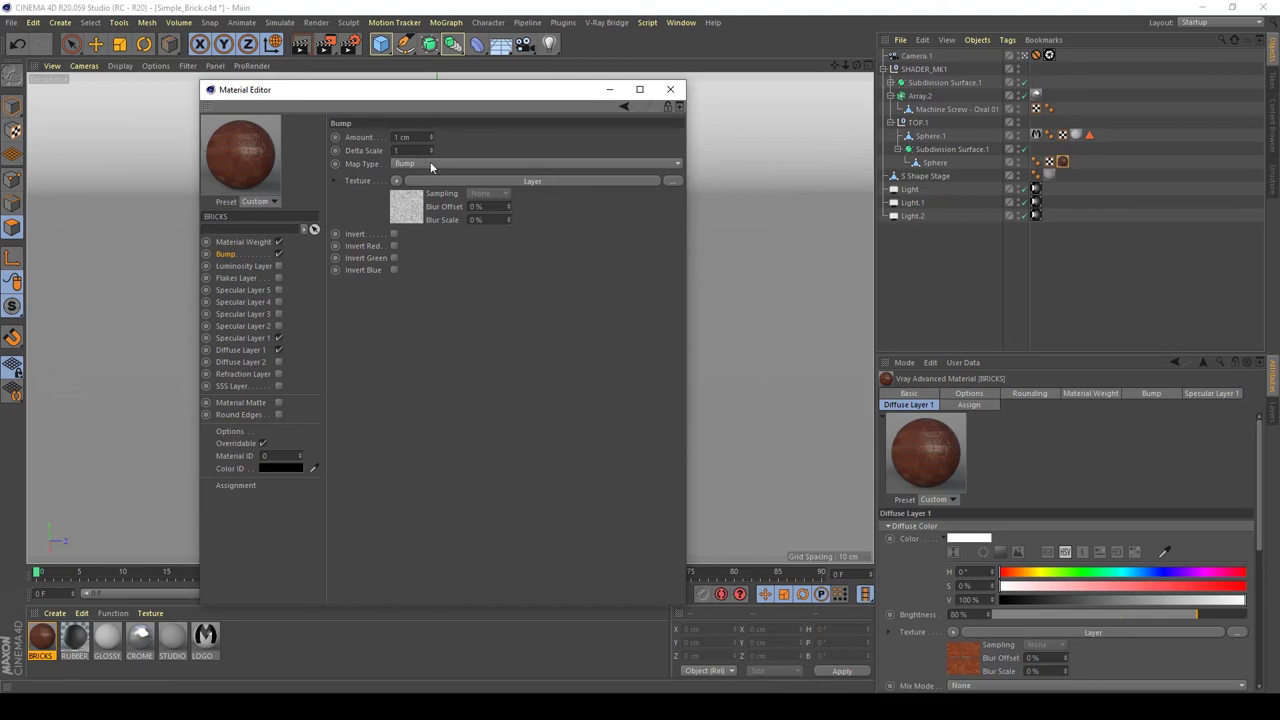
left_click(417, 212)
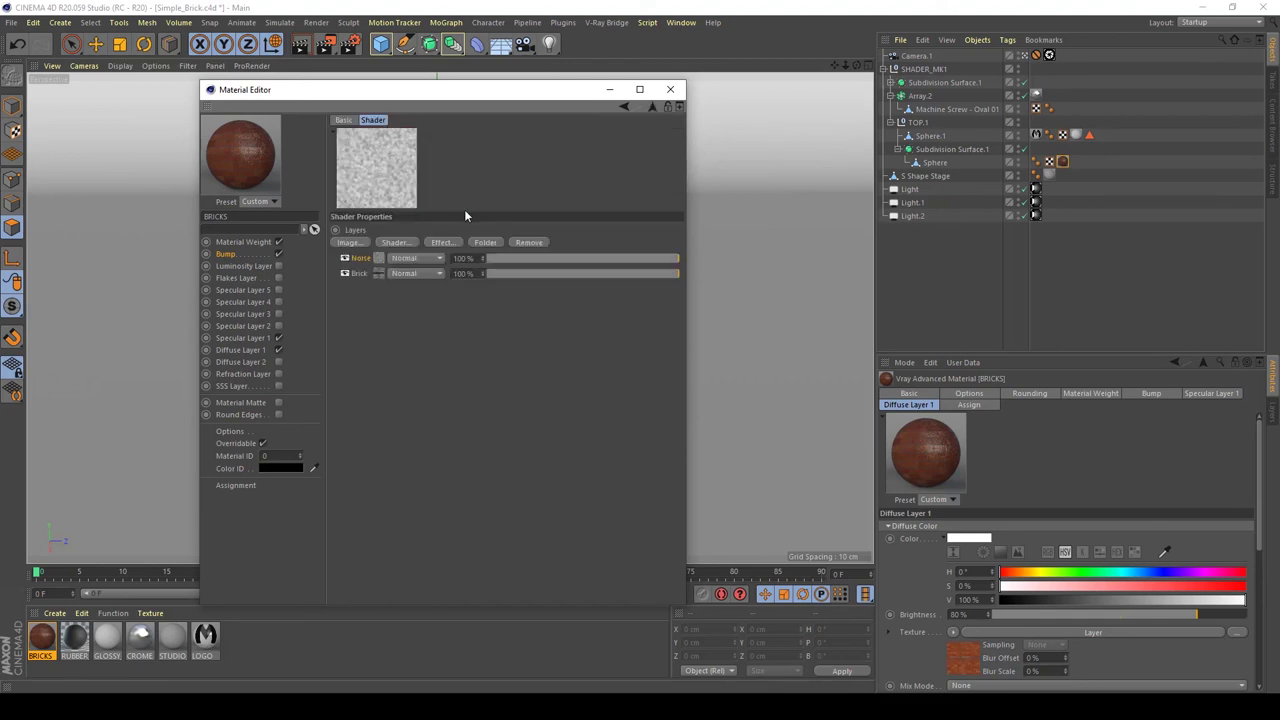
left_click(428, 259)
left_click(408, 291)
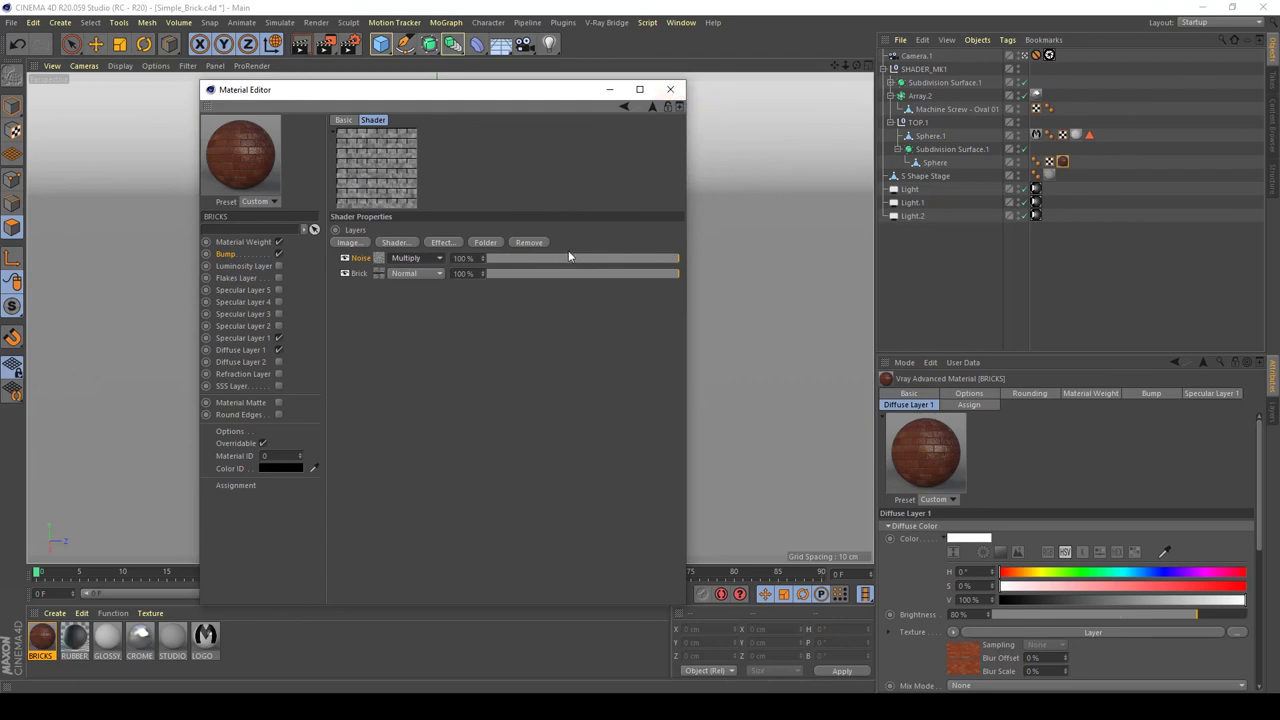
Render the shader ball to the Picture Viewer to review the noise-multiplied brick bump.
key("shift+r")
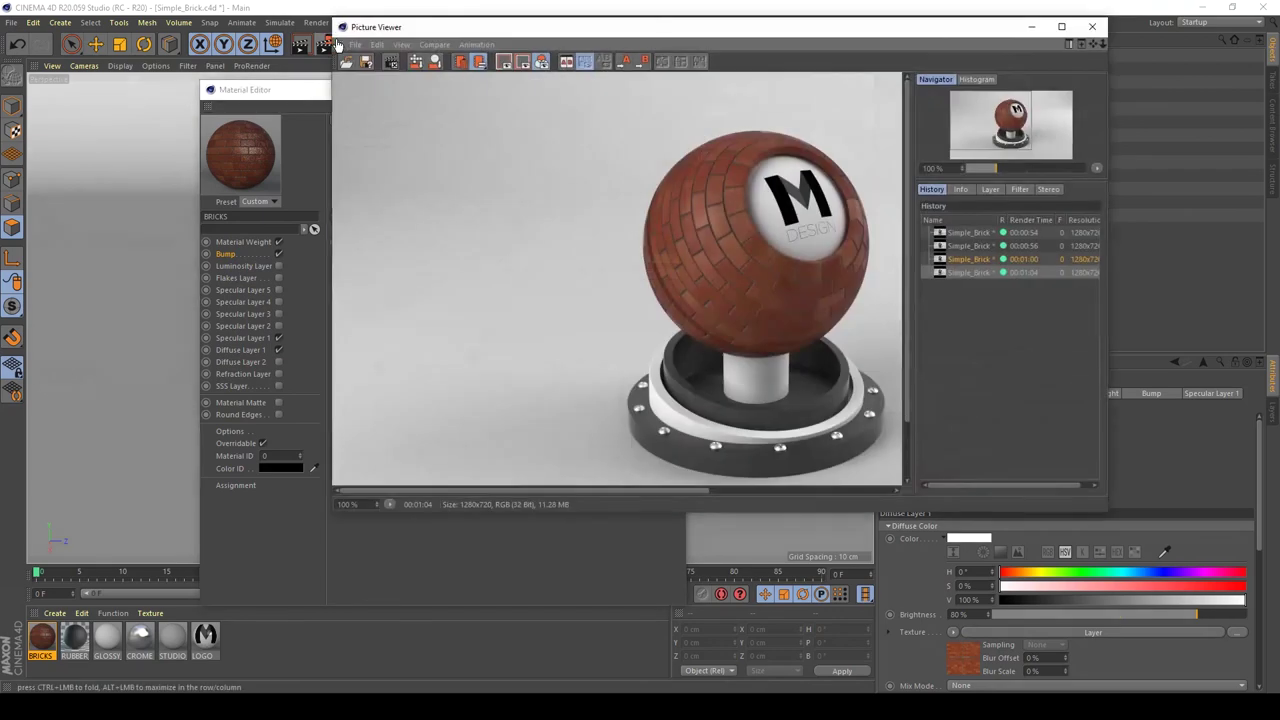